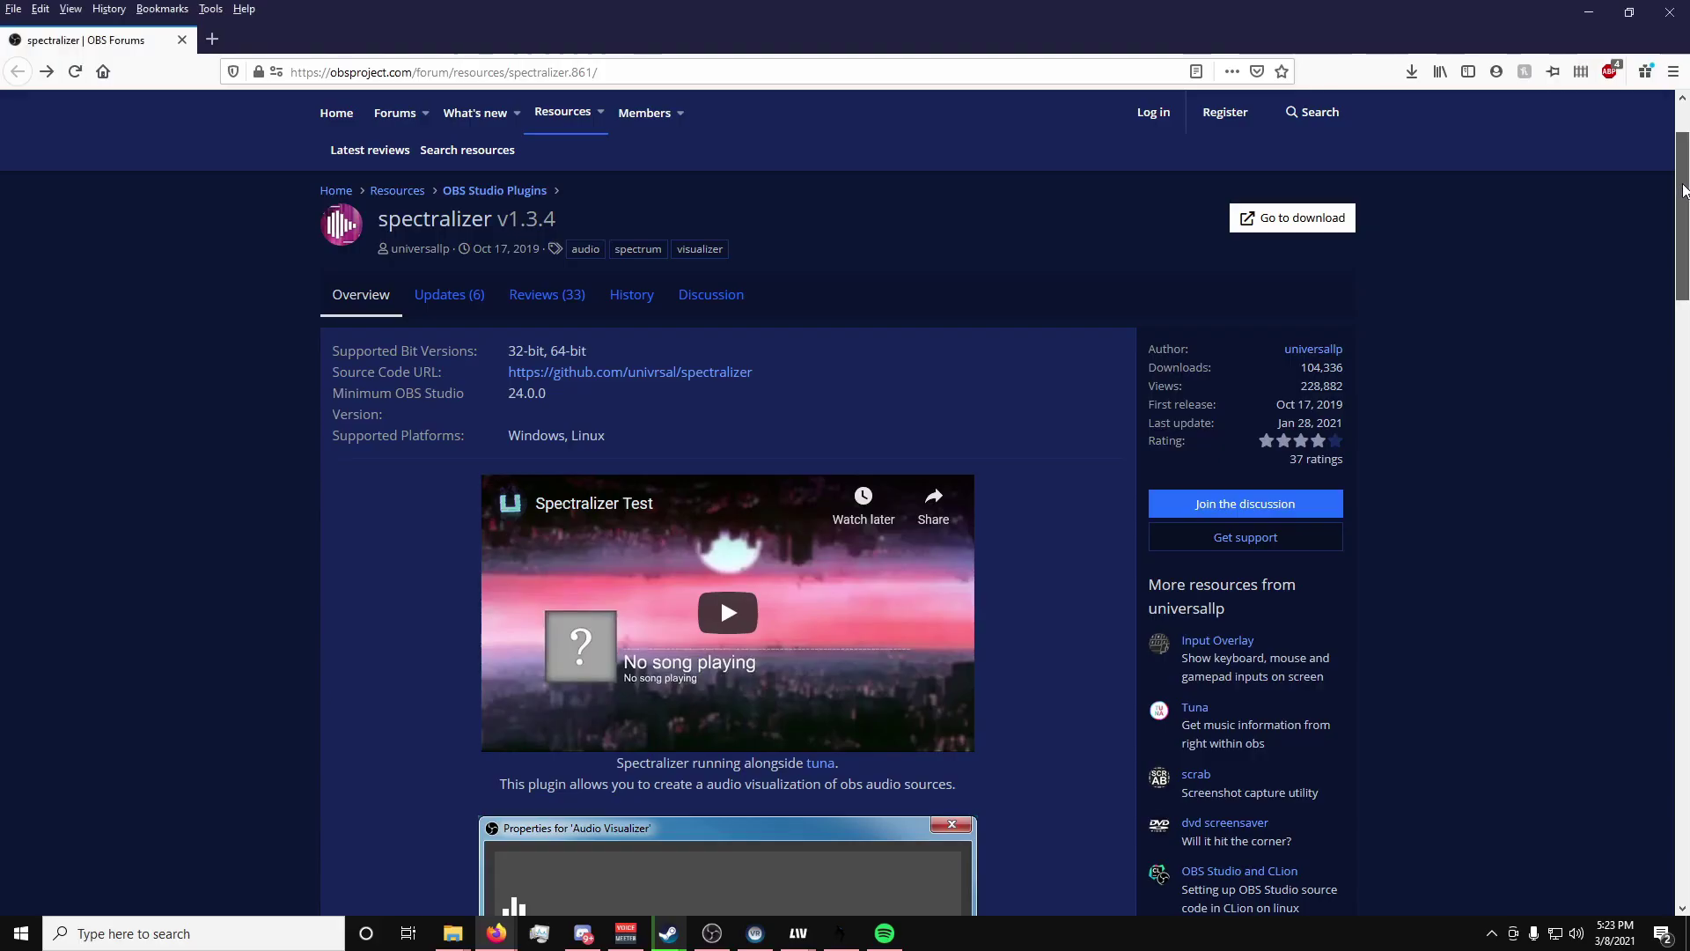
# Scroll the spectralizer v1.3.4 GitHub release page down to its list of 12 assets.
pyautogui.scroll(-1, 1684, 201)
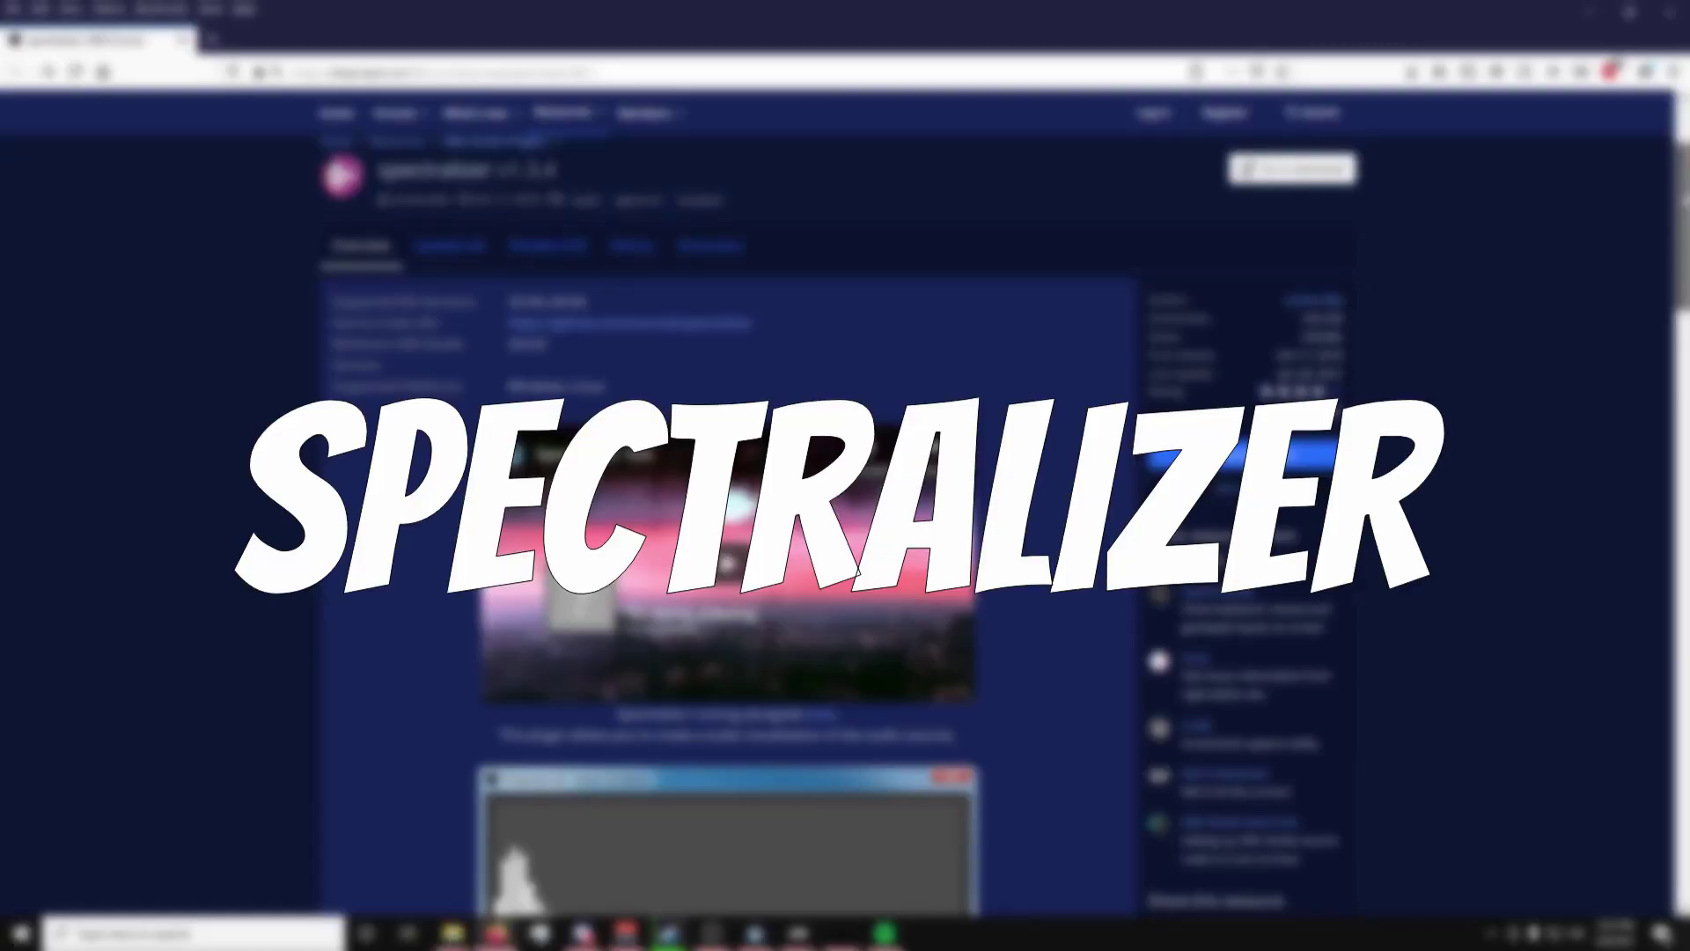
pyautogui.moveTo(1685, 201); pyautogui.dragTo(1685, 216)
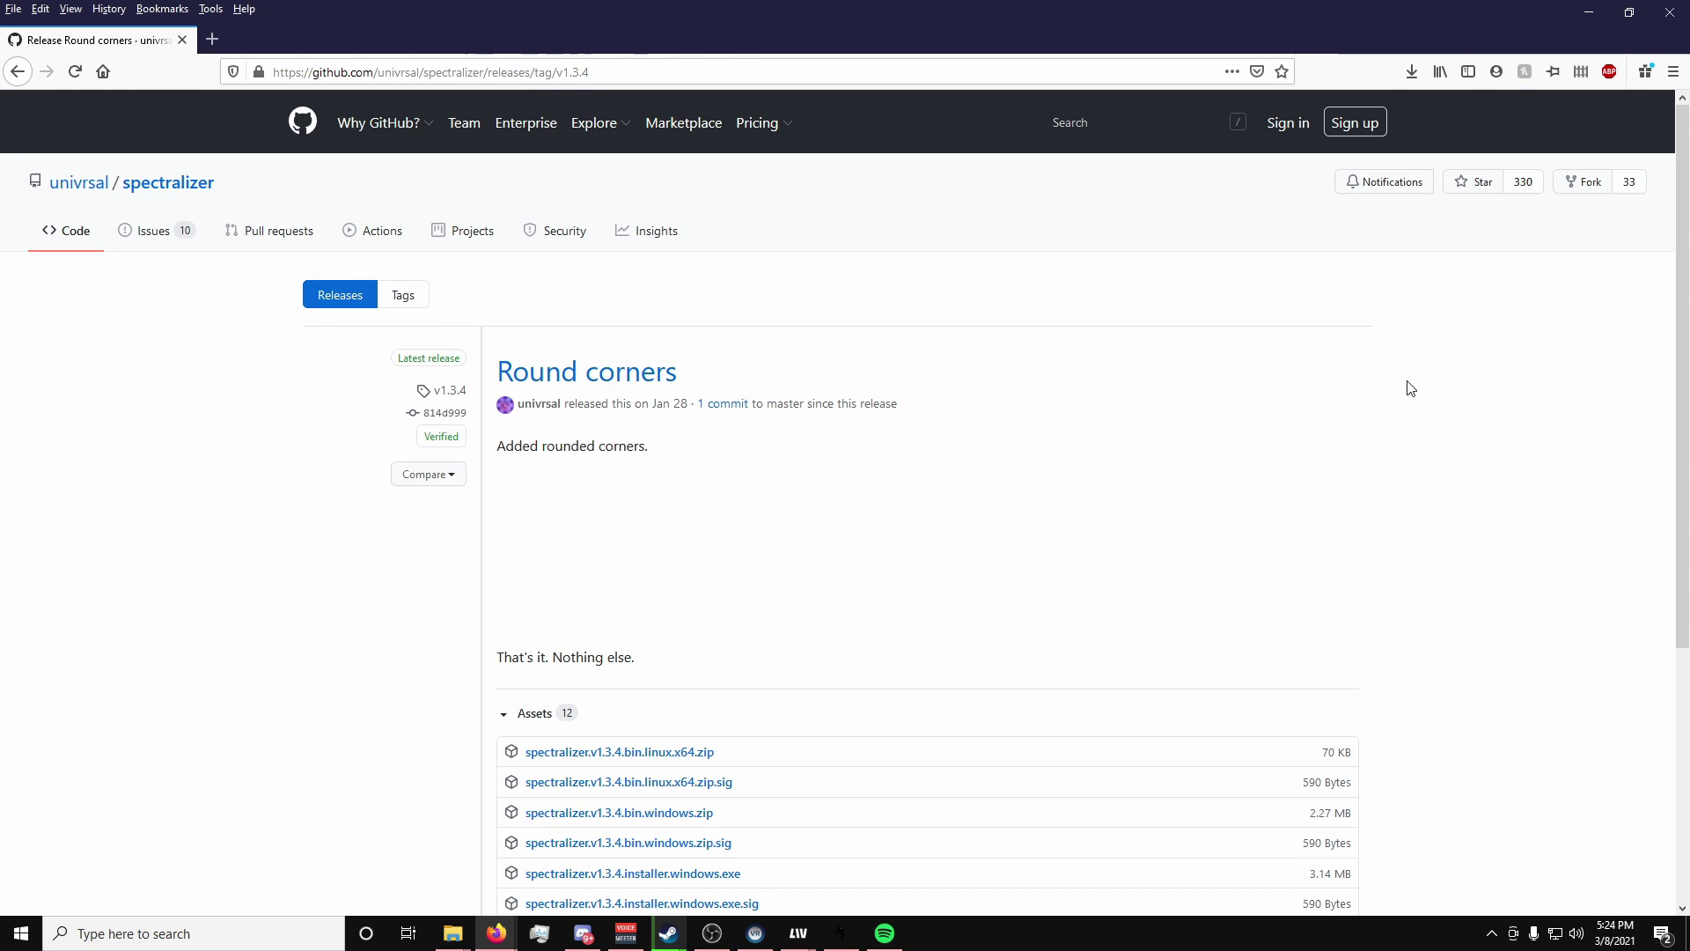
pyautogui.scroll(-3, 1411, 389)
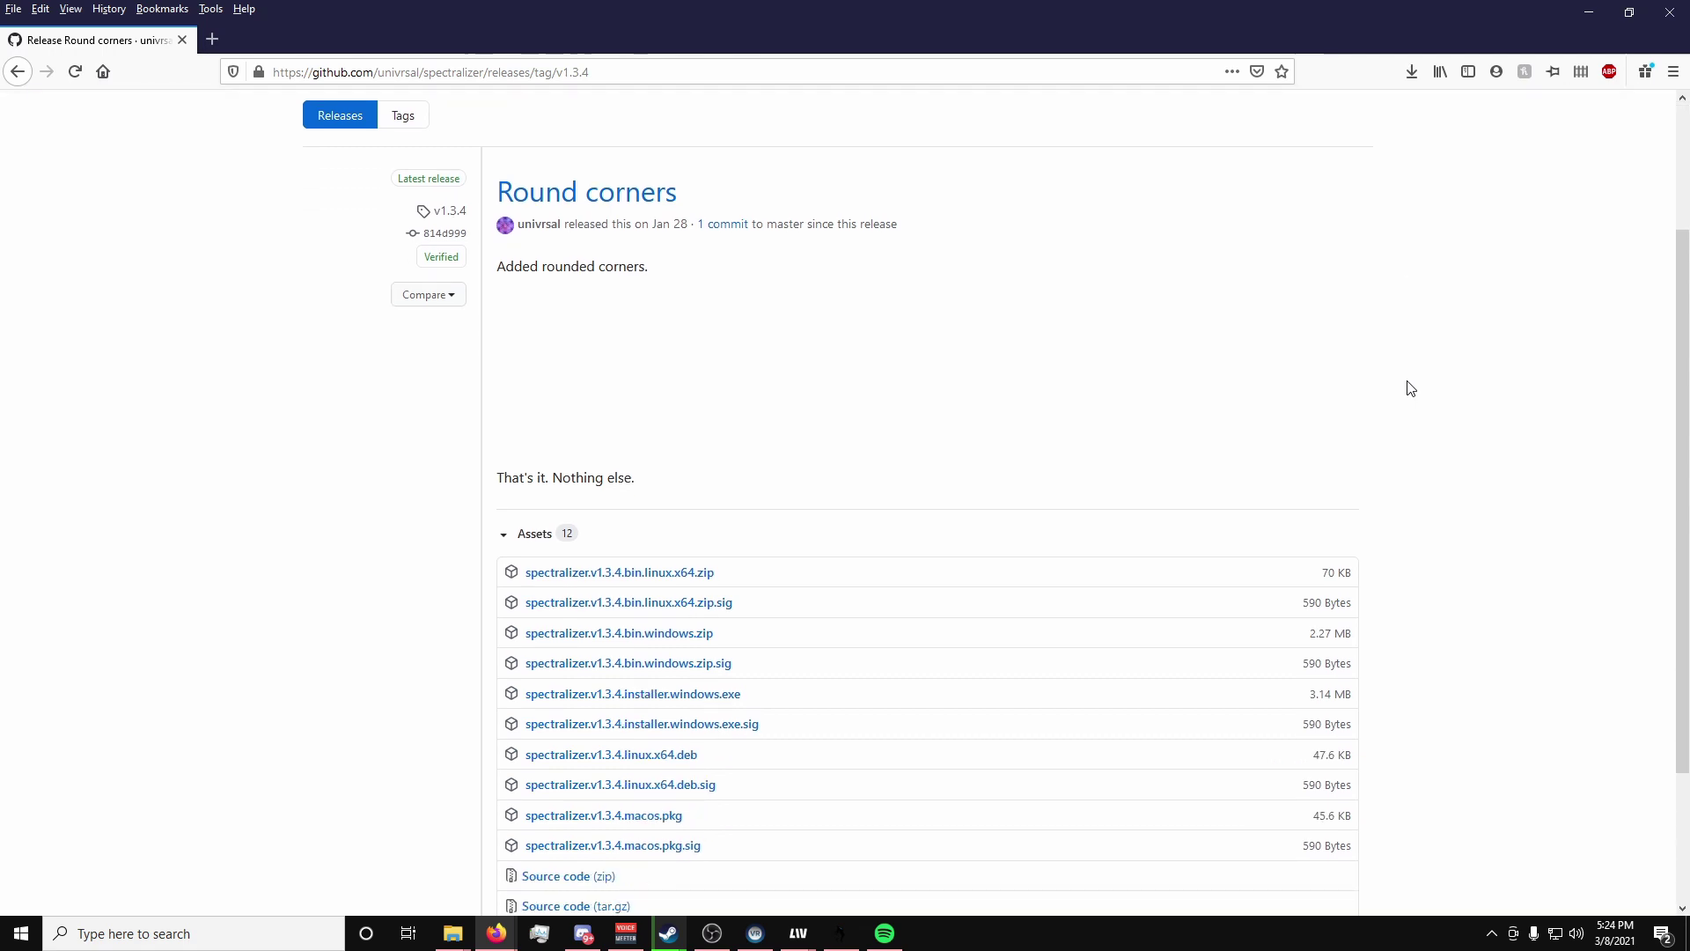
pyautogui.scroll(3, 1410, 388)
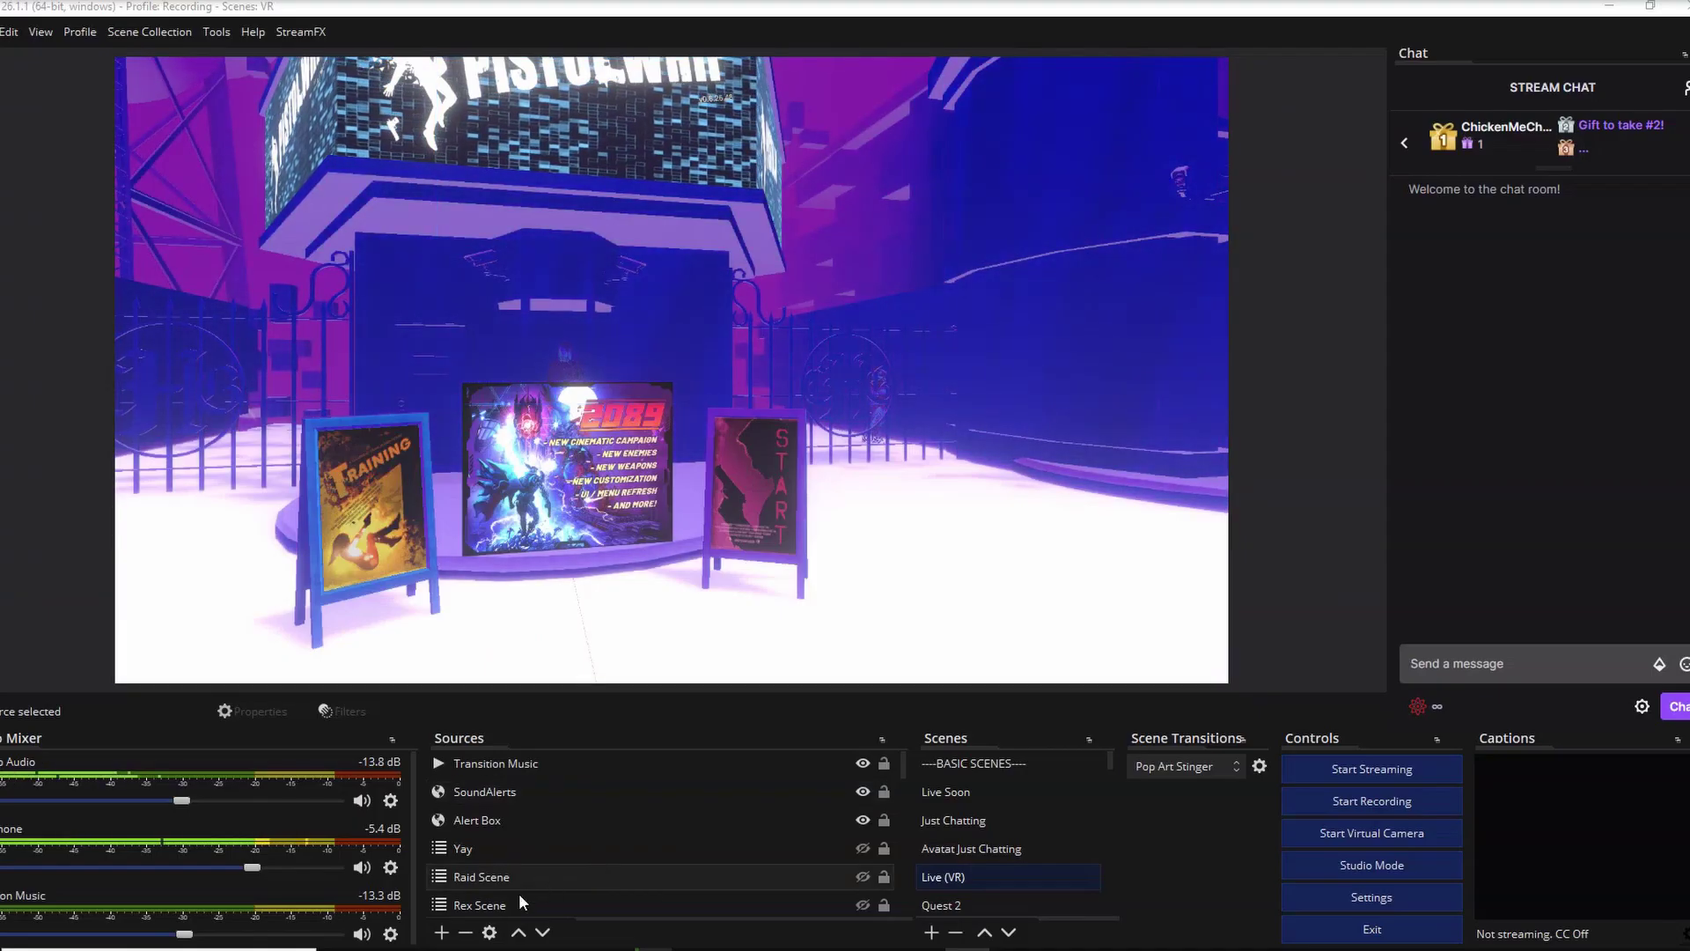
# Add a Spectralizer source to the Live (VR) scene with Desktop Audio as its audio source.
pyautogui.click(441, 932)
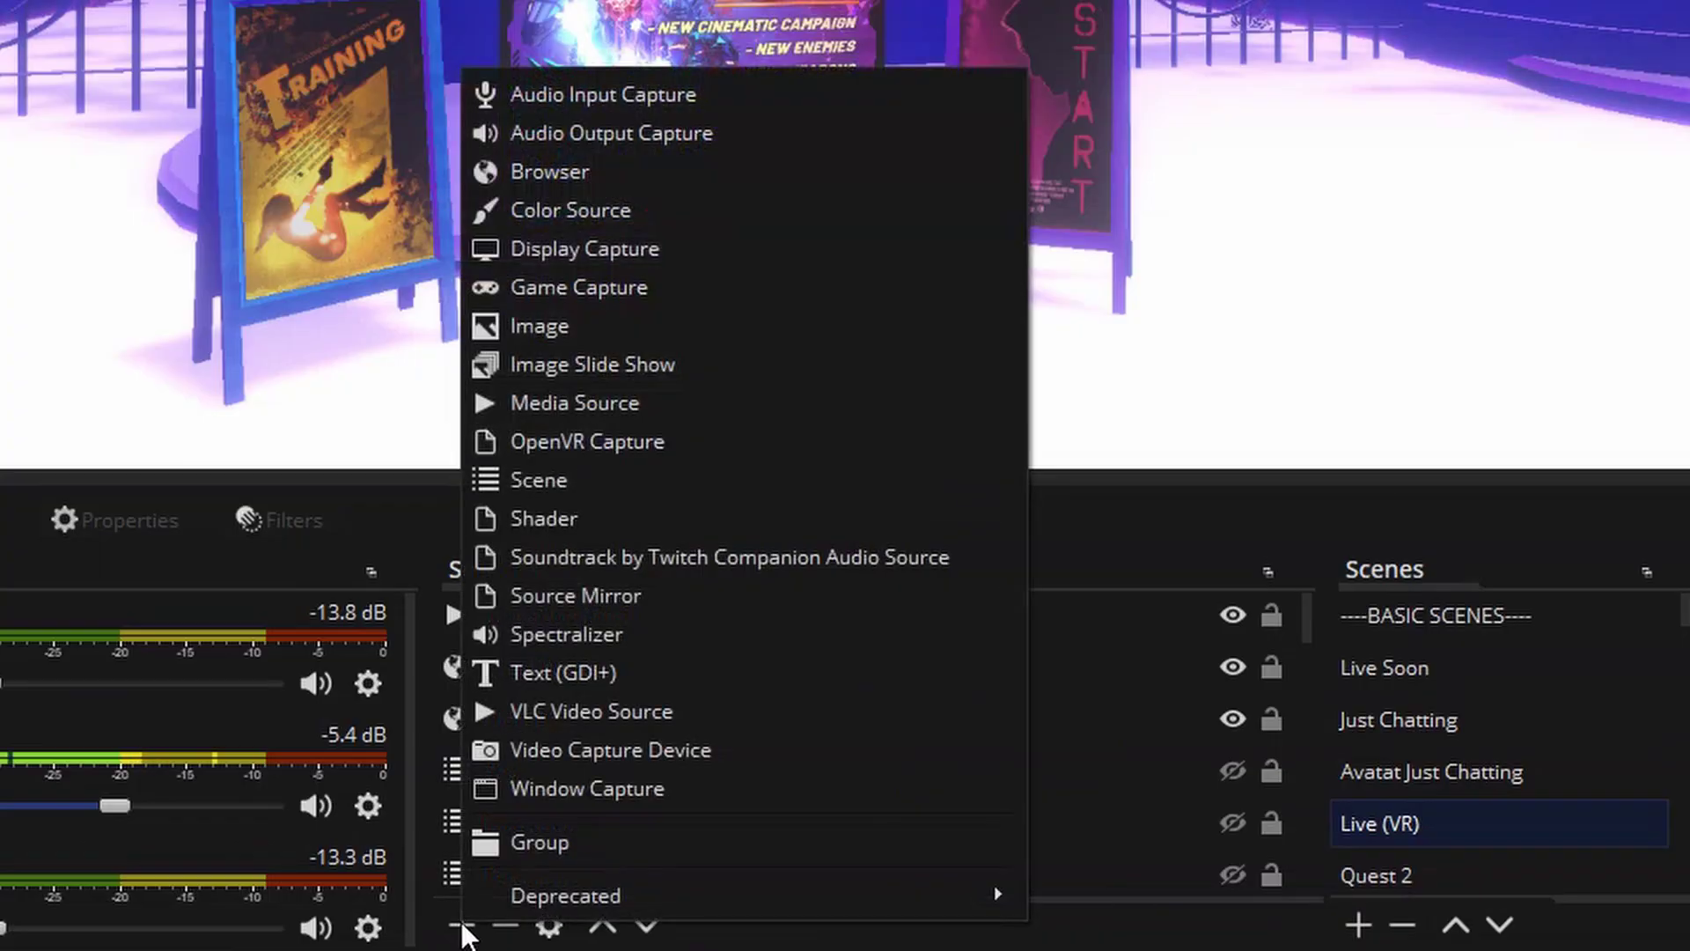
pyautogui.click(598, 646)
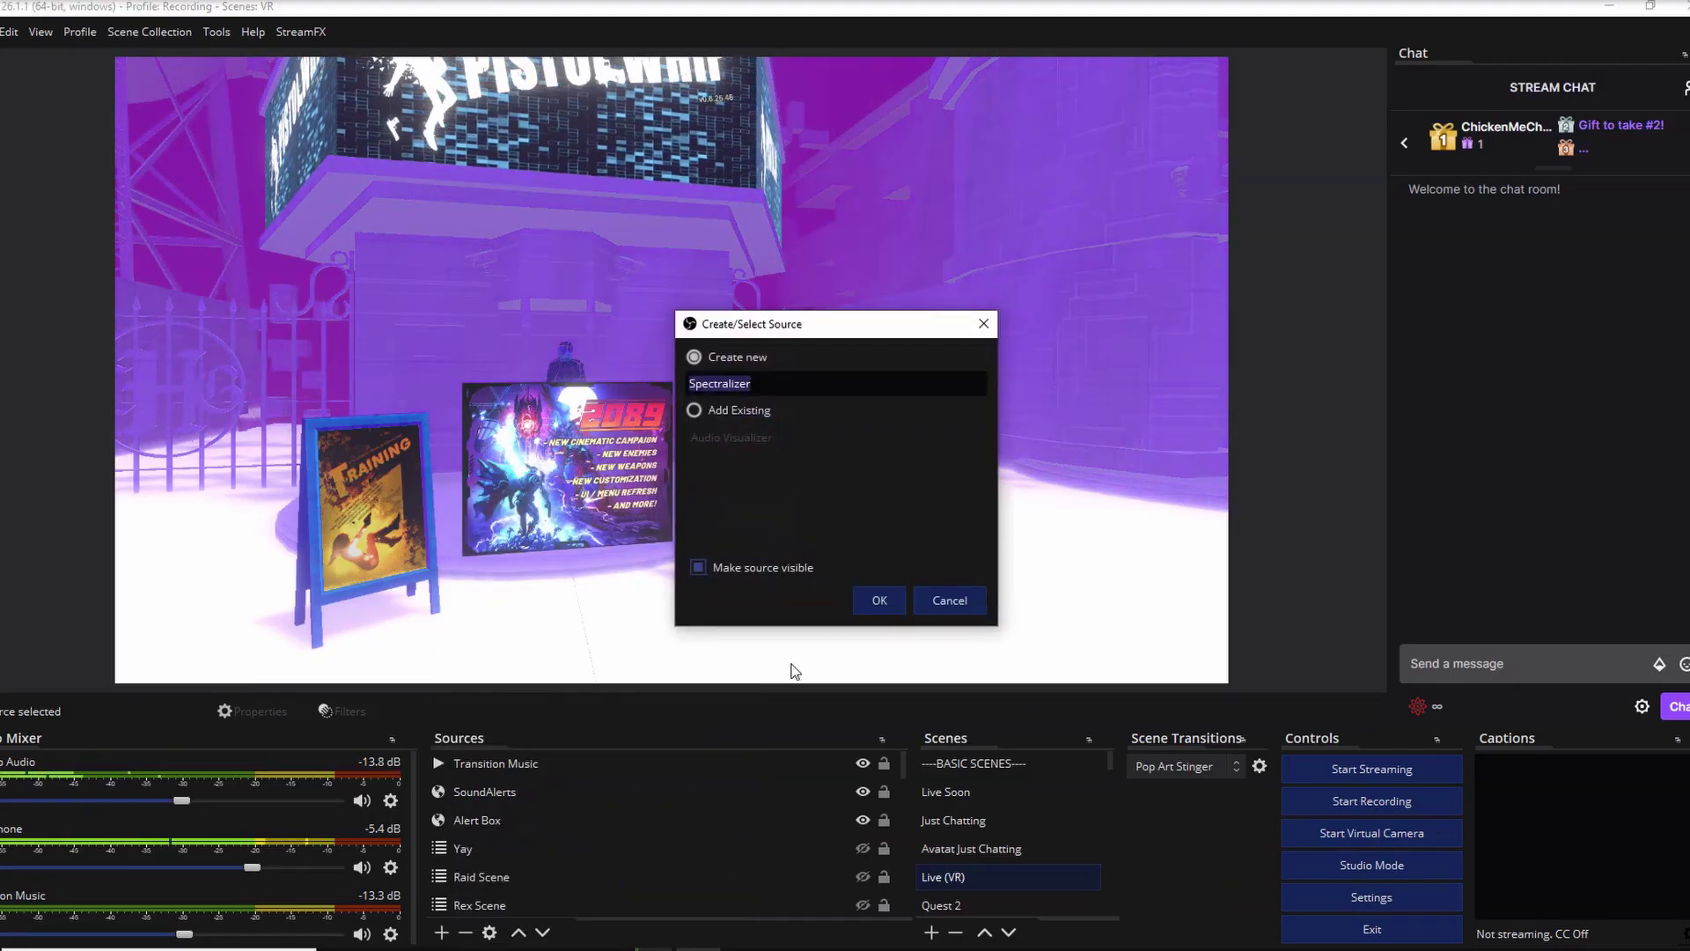
pyautogui.click(1253, 315)
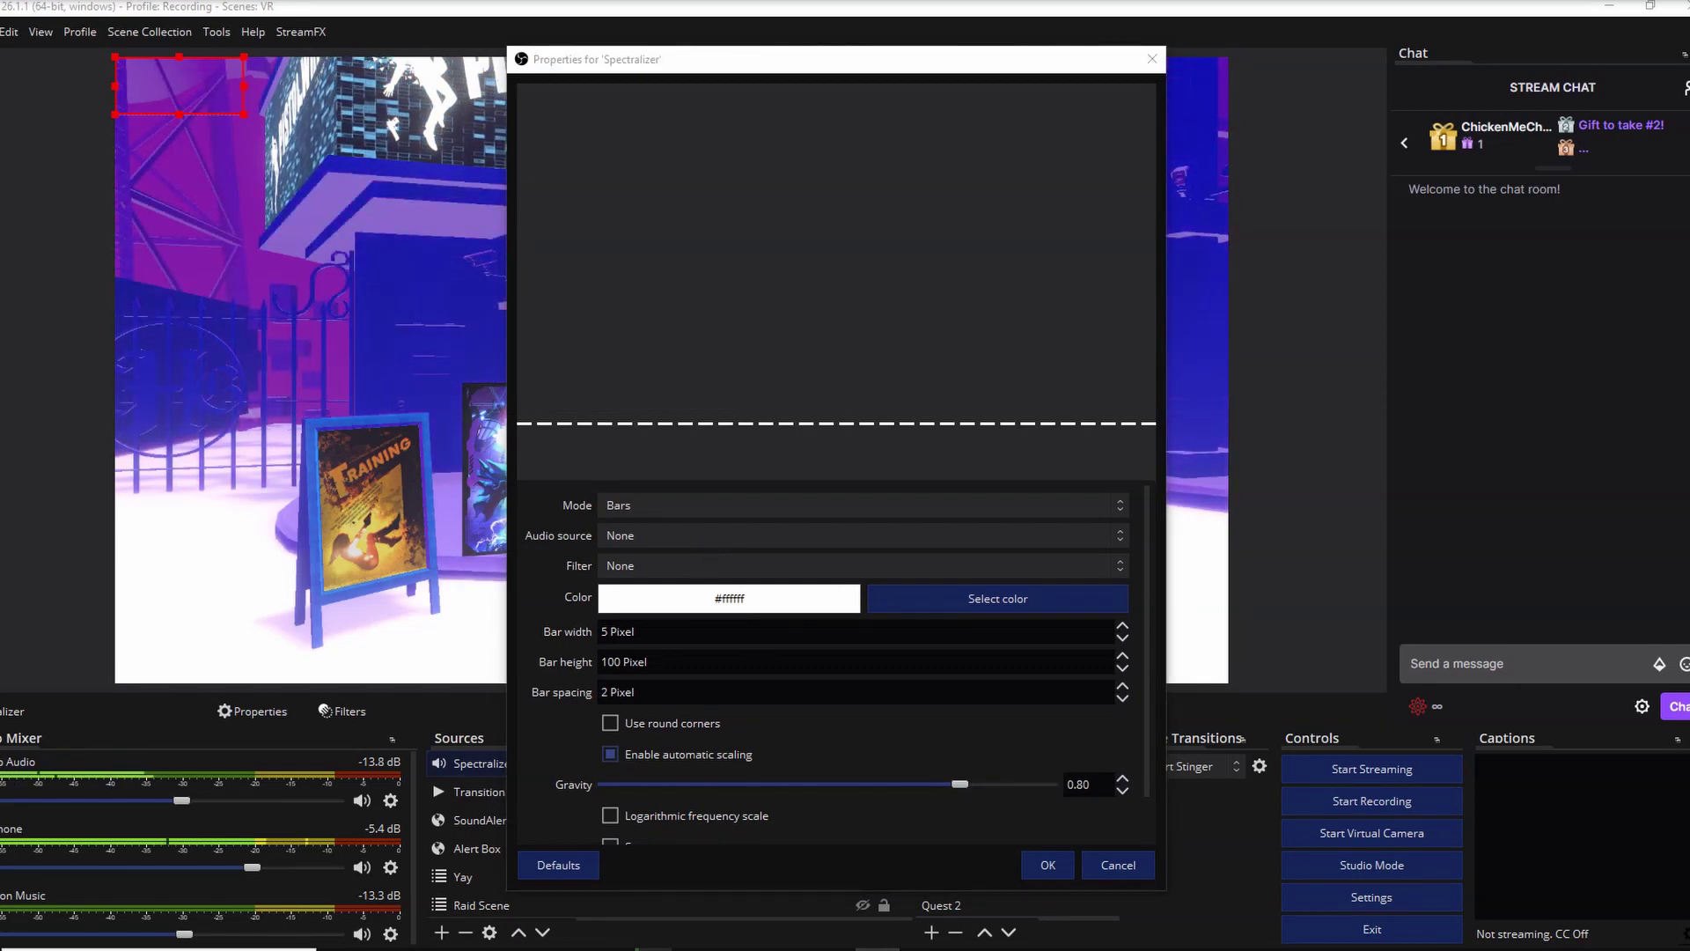
pyautogui.click(663, 536)
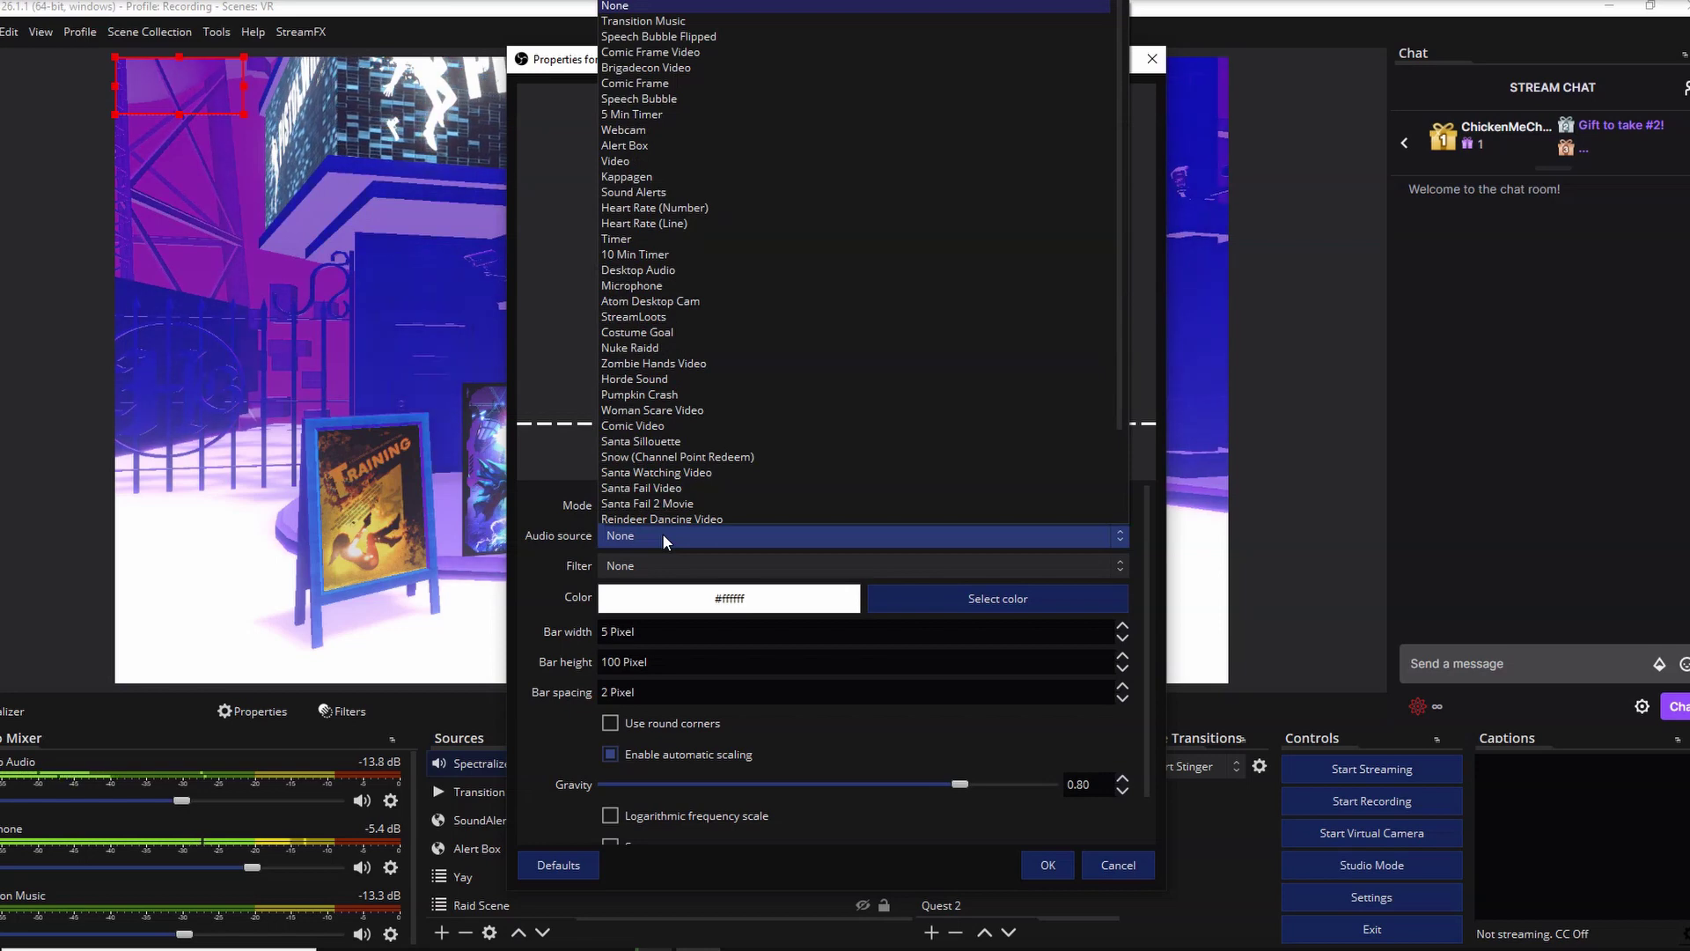
pyautogui.scroll(-3, 660, 440)
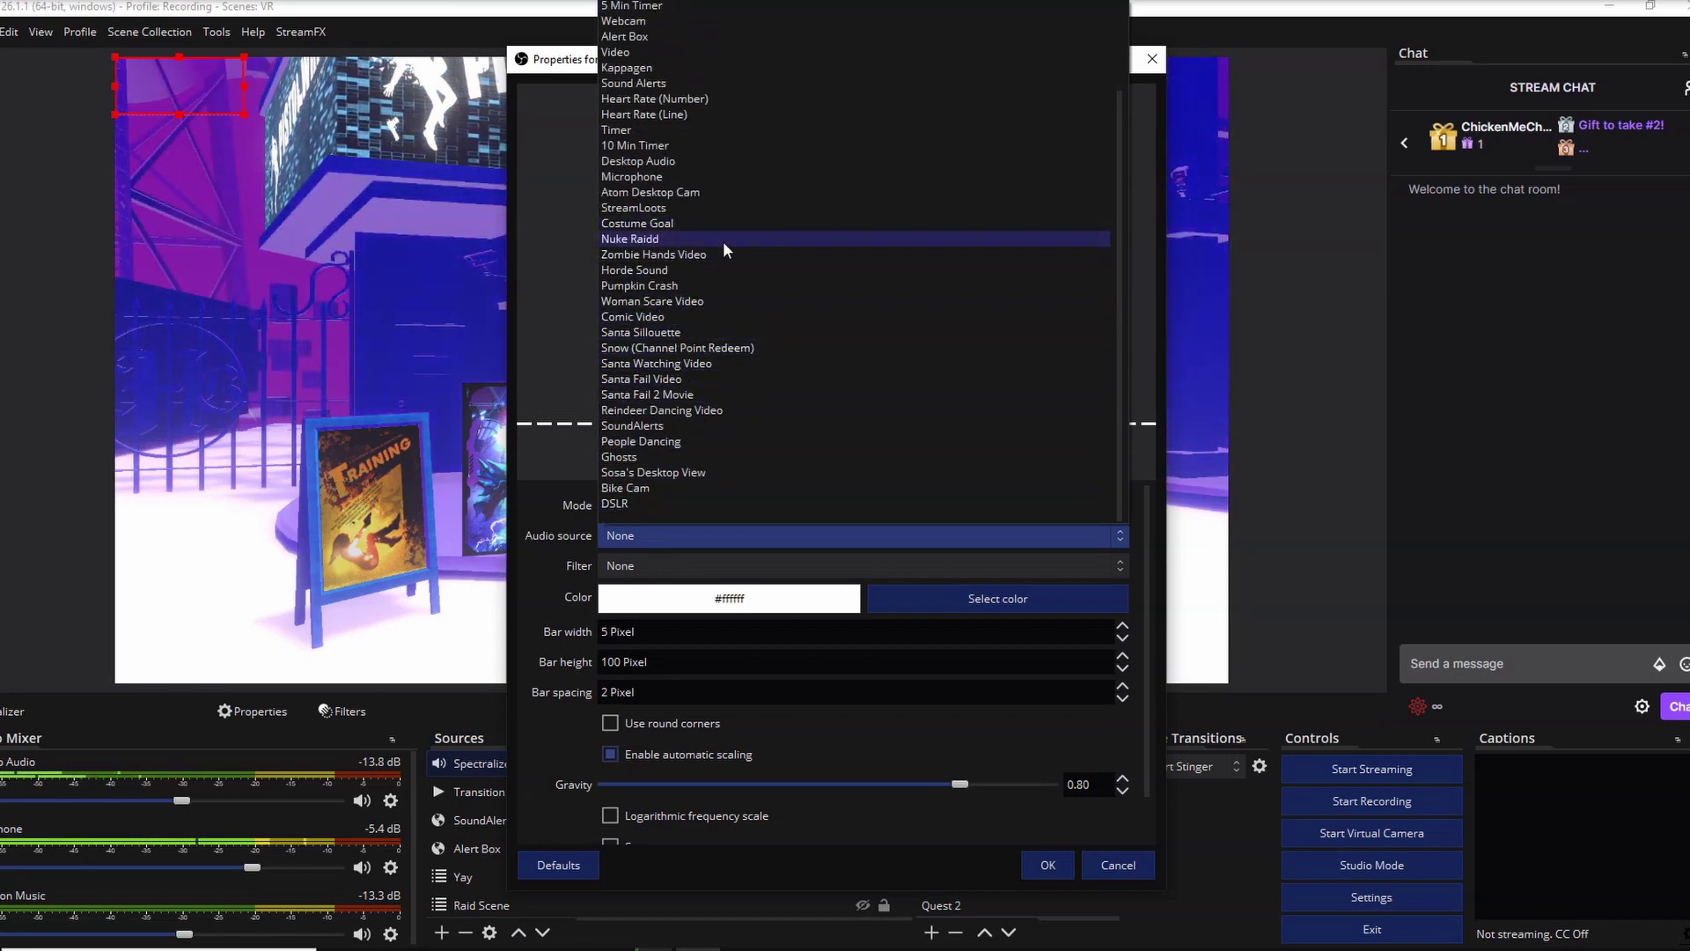
pyautogui.click(693, 161)
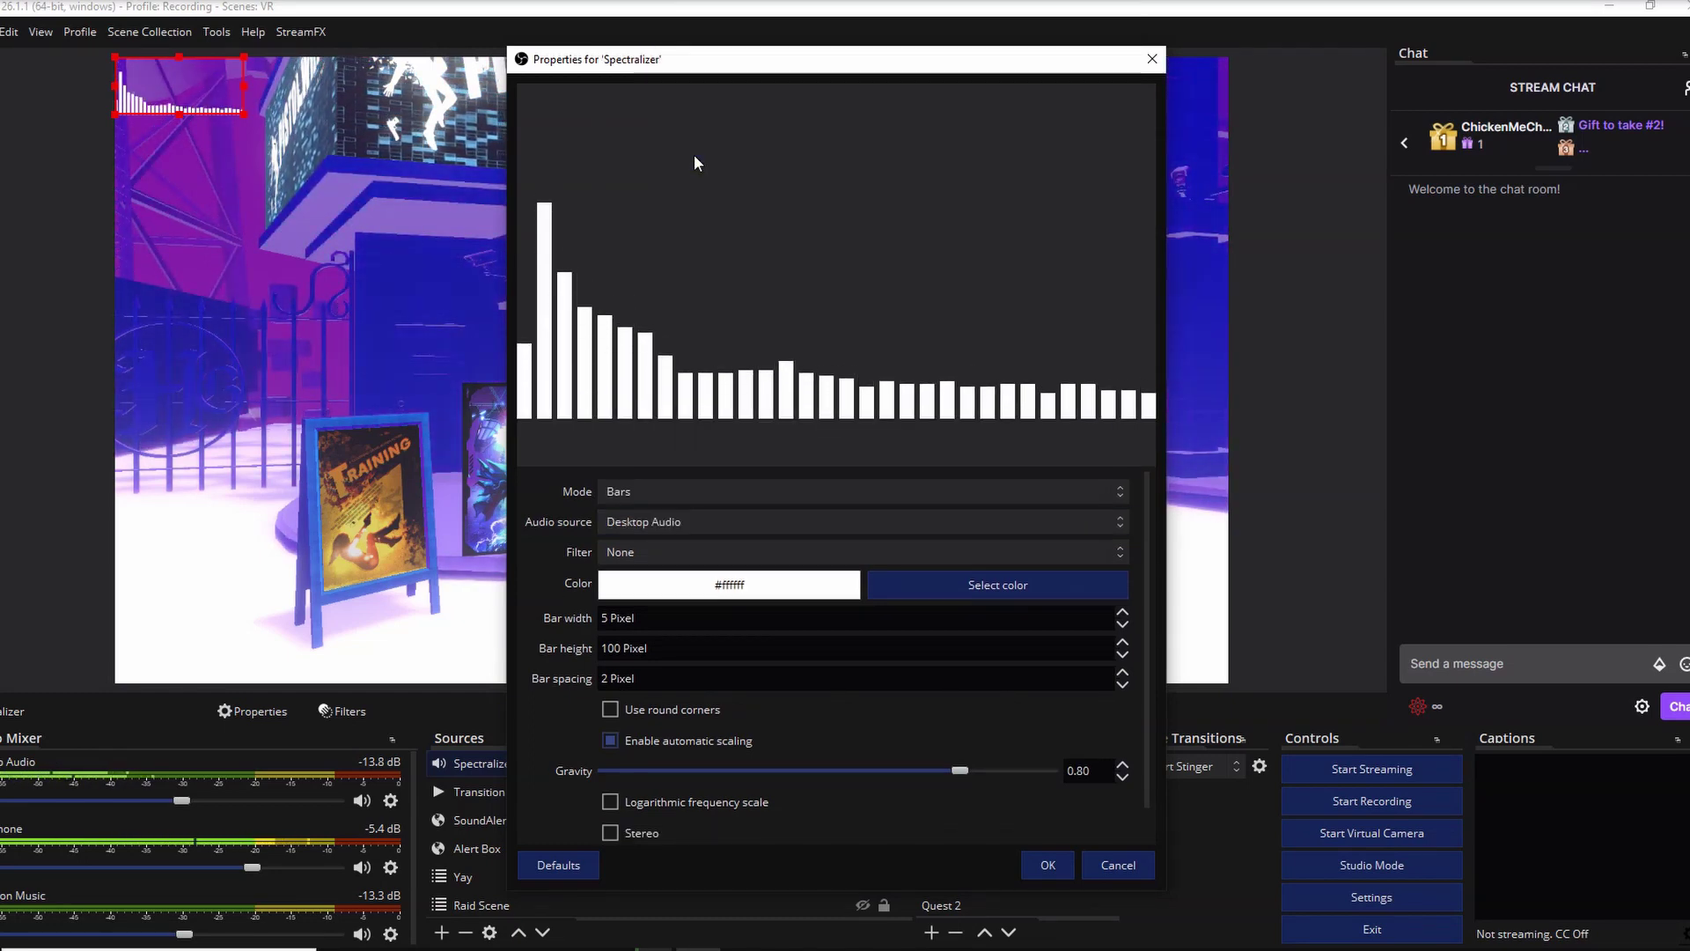
# Widen the Spectralizer bars to 33 px and stretch the visualizer across the scene's top.
pyautogui.click(1123, 611)
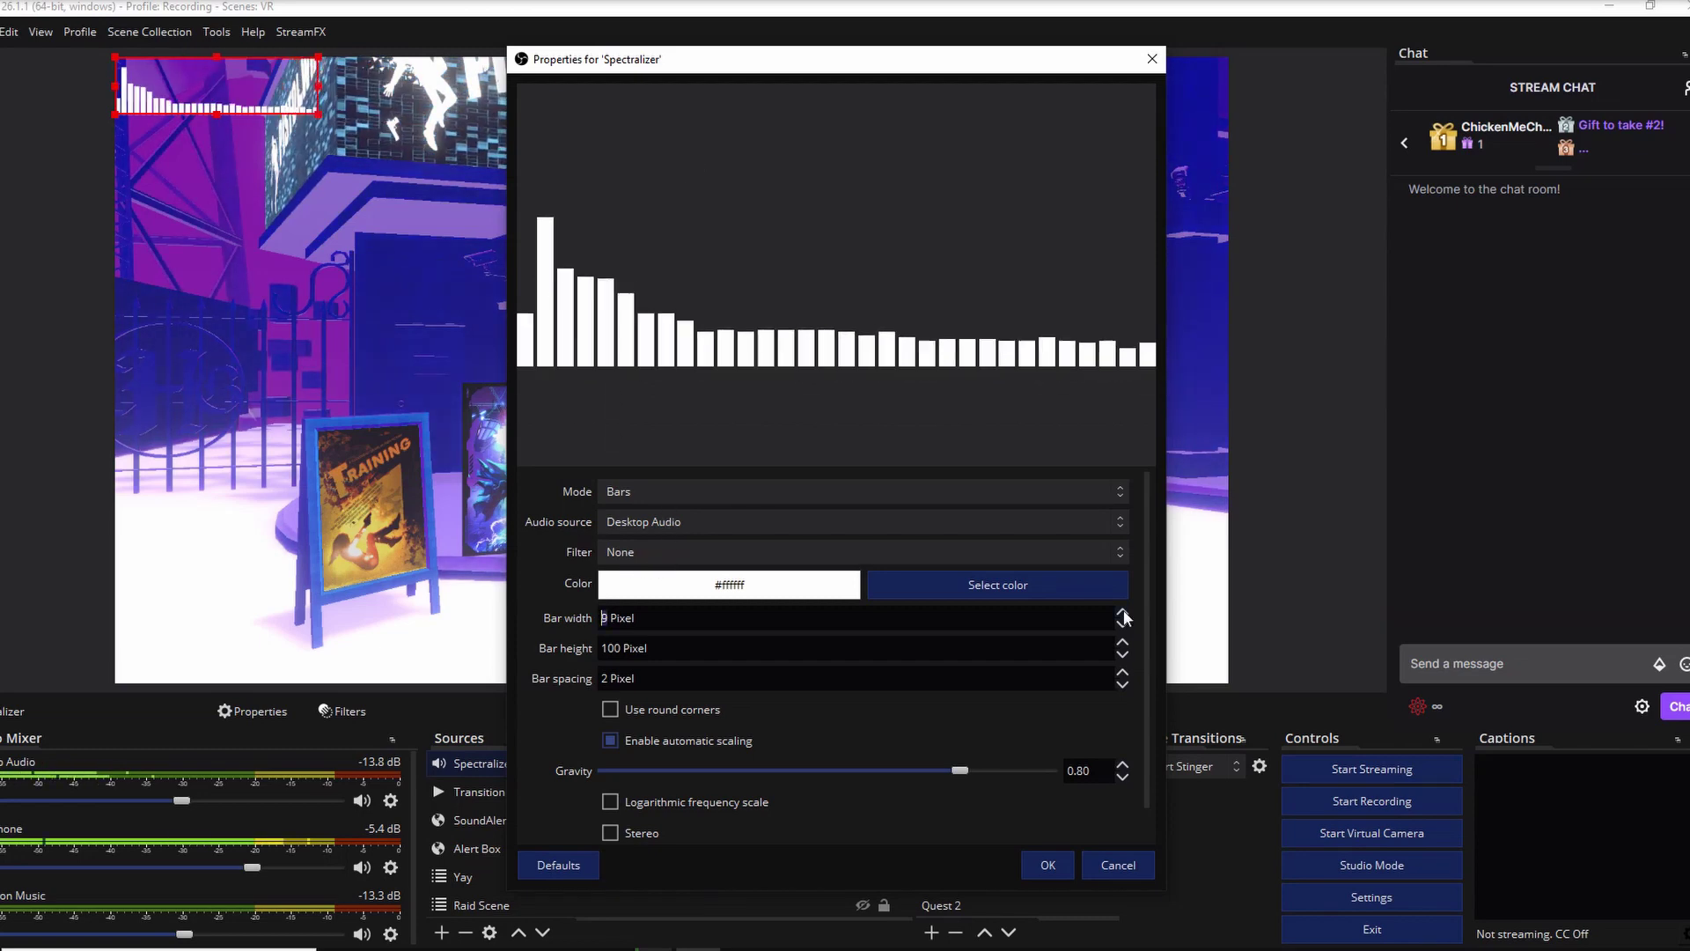
pyautogui.click(1123, 612)
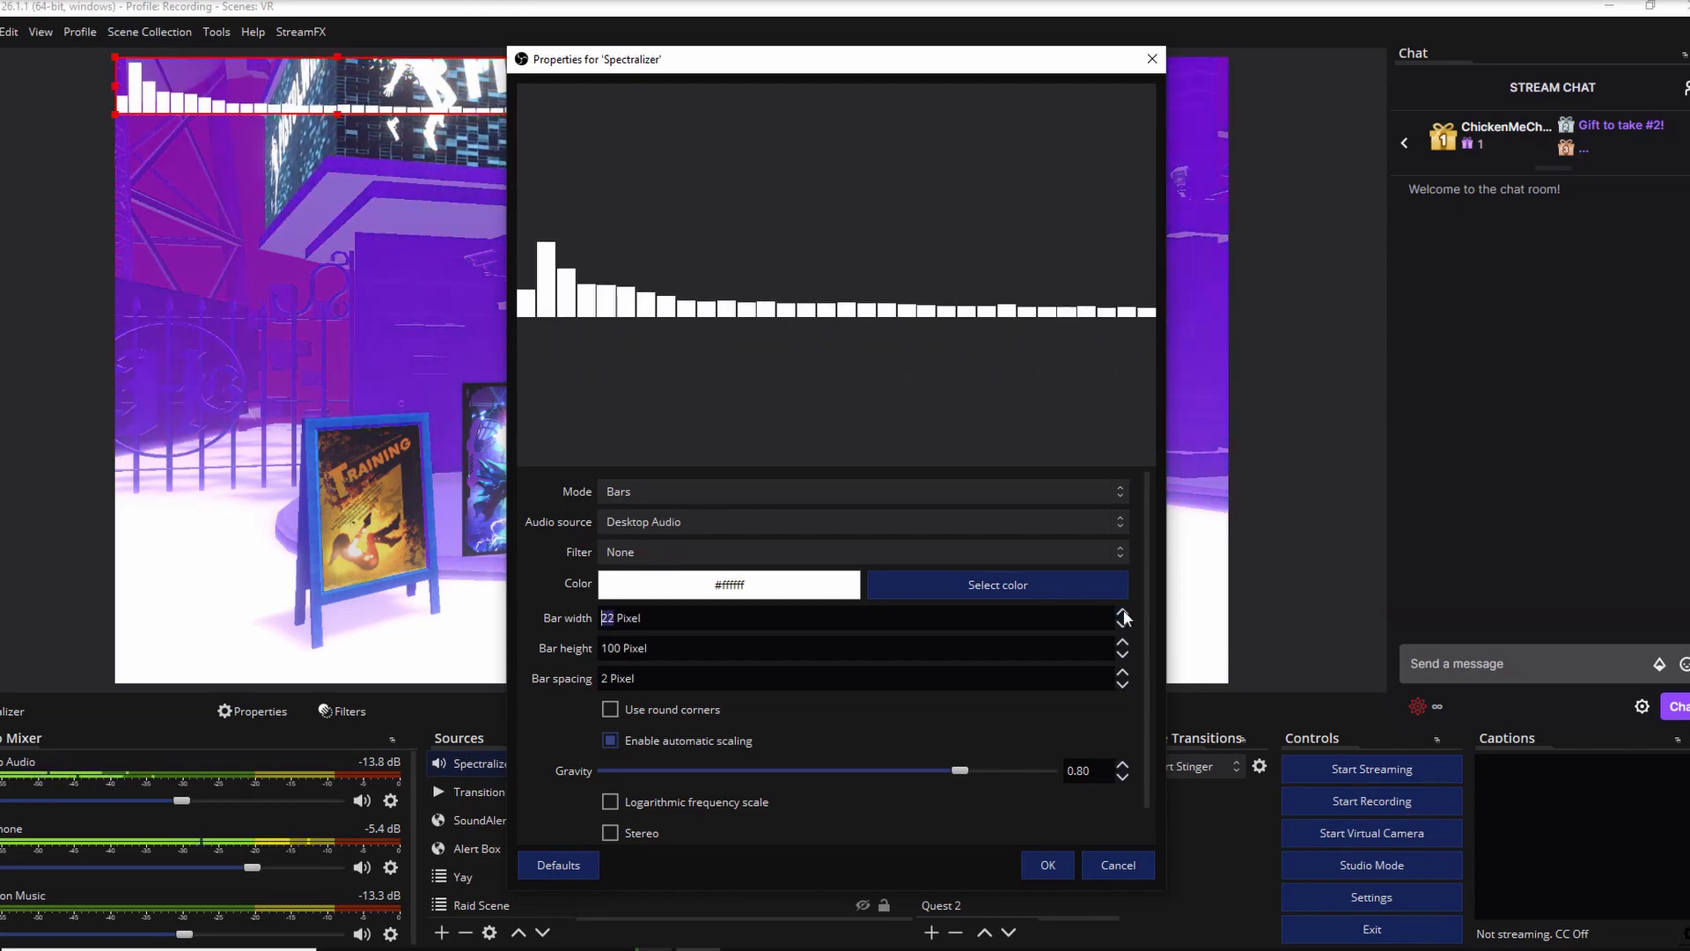
pyautogui.click(1123, 610)
pyautogui.moveTo(836, 59); pyautogui.dragTo(418, 209)
pyautogui.click(705, 762)
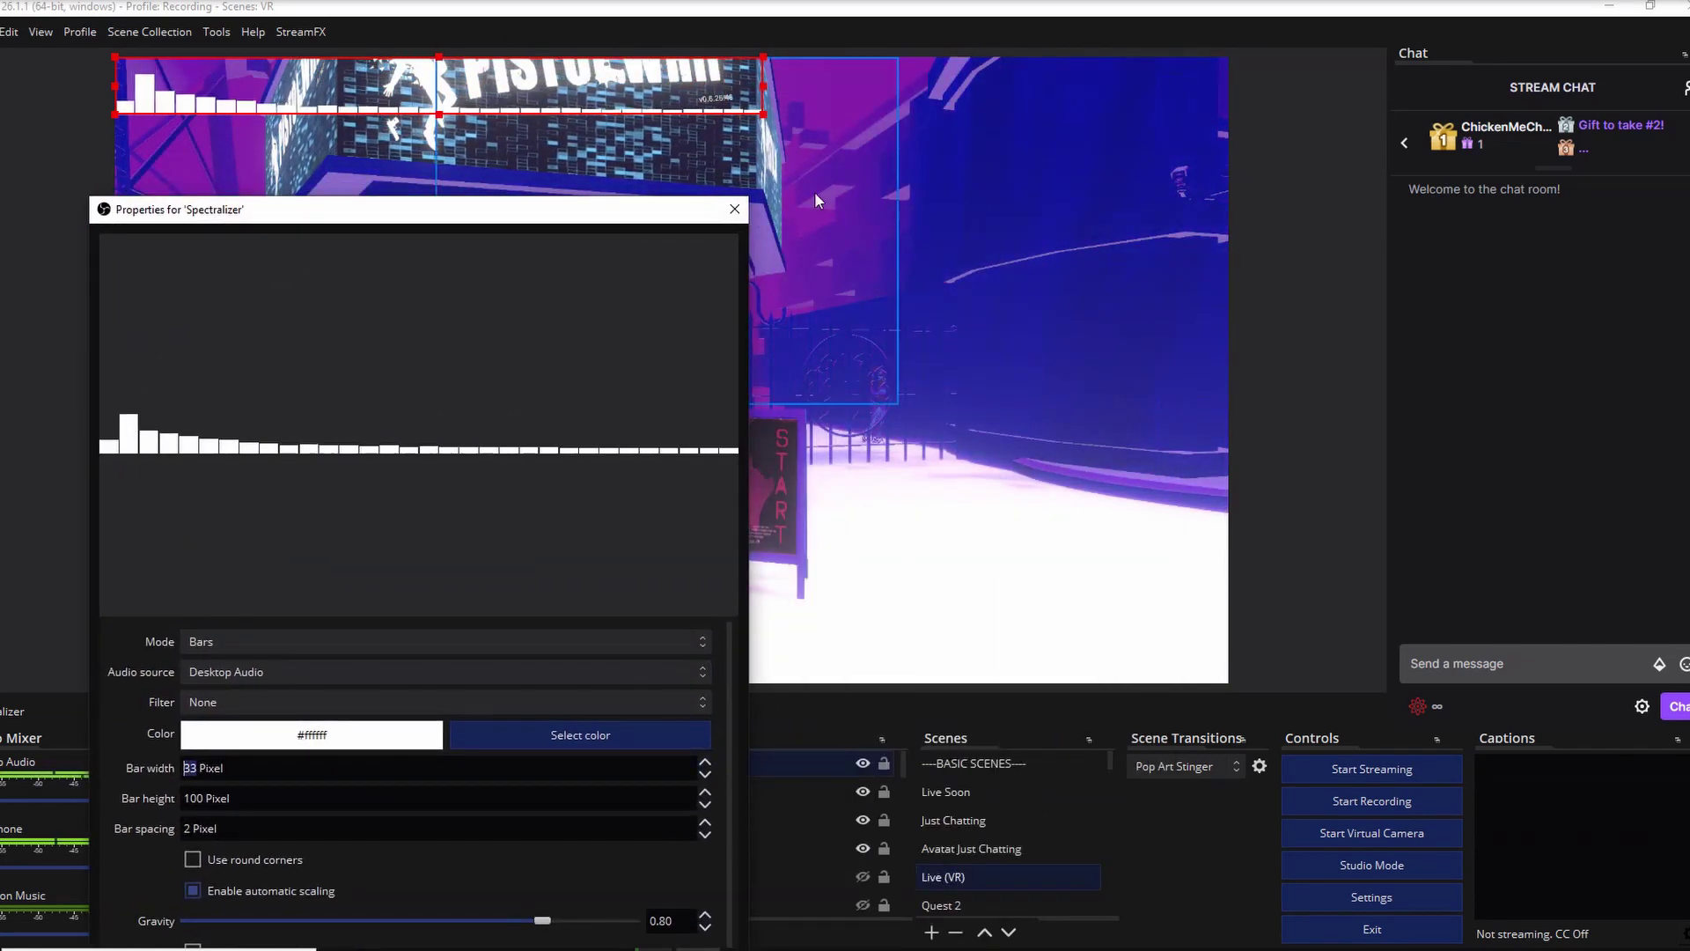
pyautogui.moveTo(758, 111); pyautogui.dragTo(787, 159)
pyautogui.moveTo(423, 209); pyautogui.dragTo(976, 92)
# Set the bar height to 103 px and the bar spacing to 6 px.
pyautogui.click(1258, 675)
pyautogui.click(1258, 675)
pyautogui.click(1258, 675)
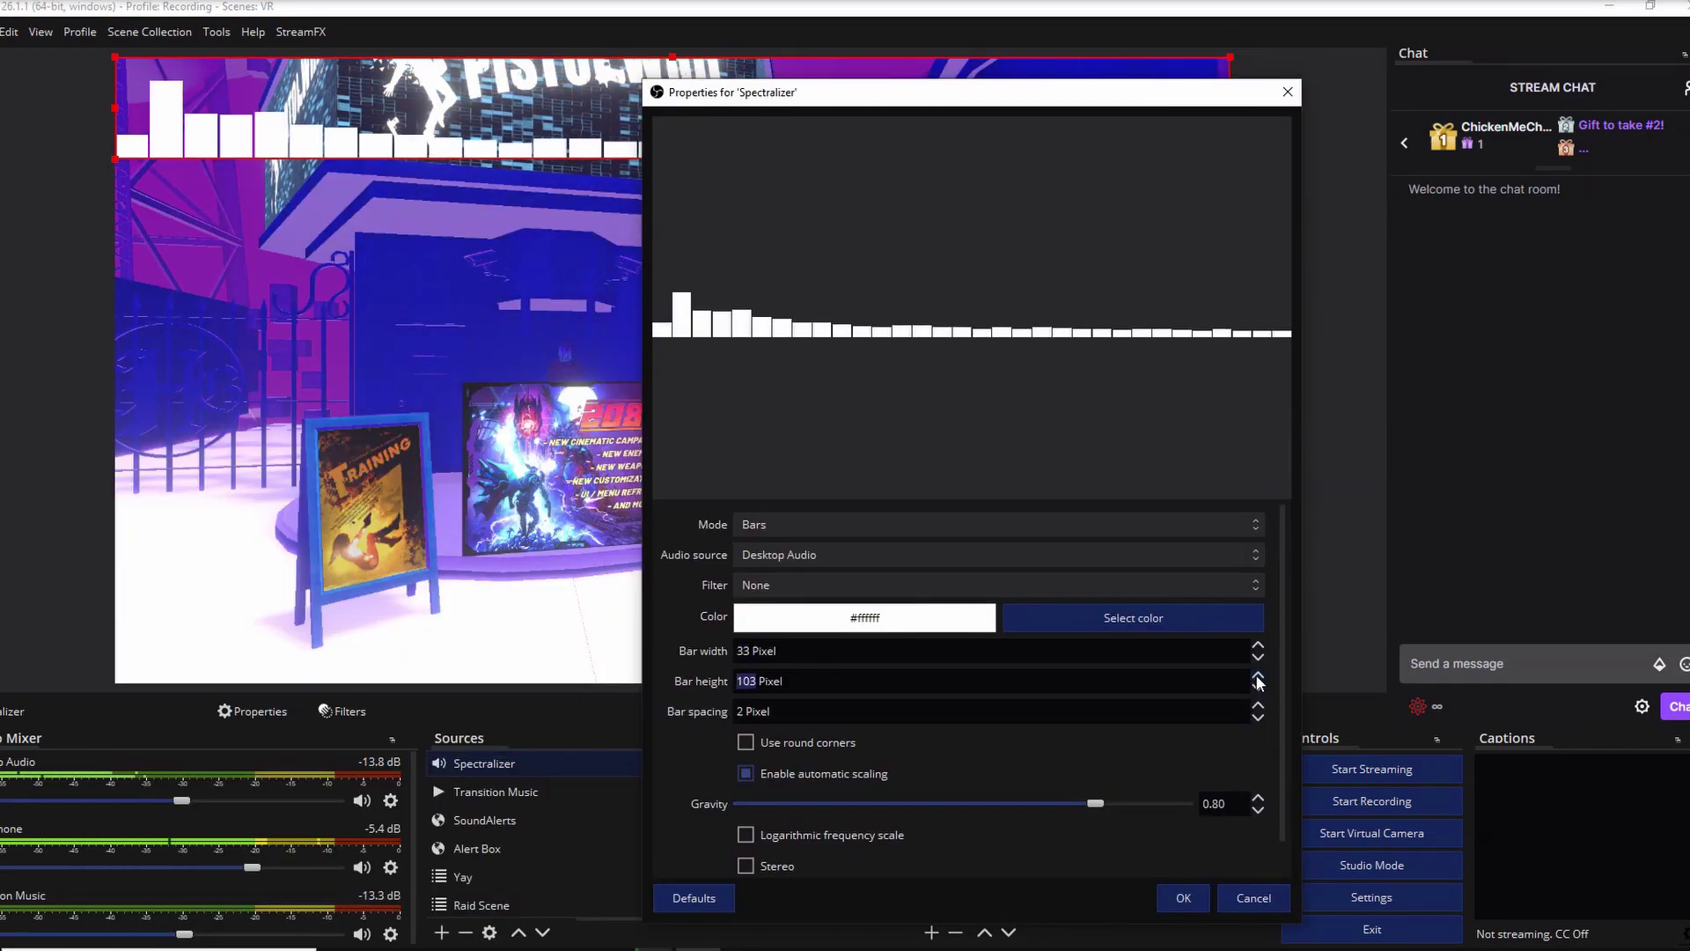
pyautogui.click(1257, 705)
pyautogui.click(1257, 705)
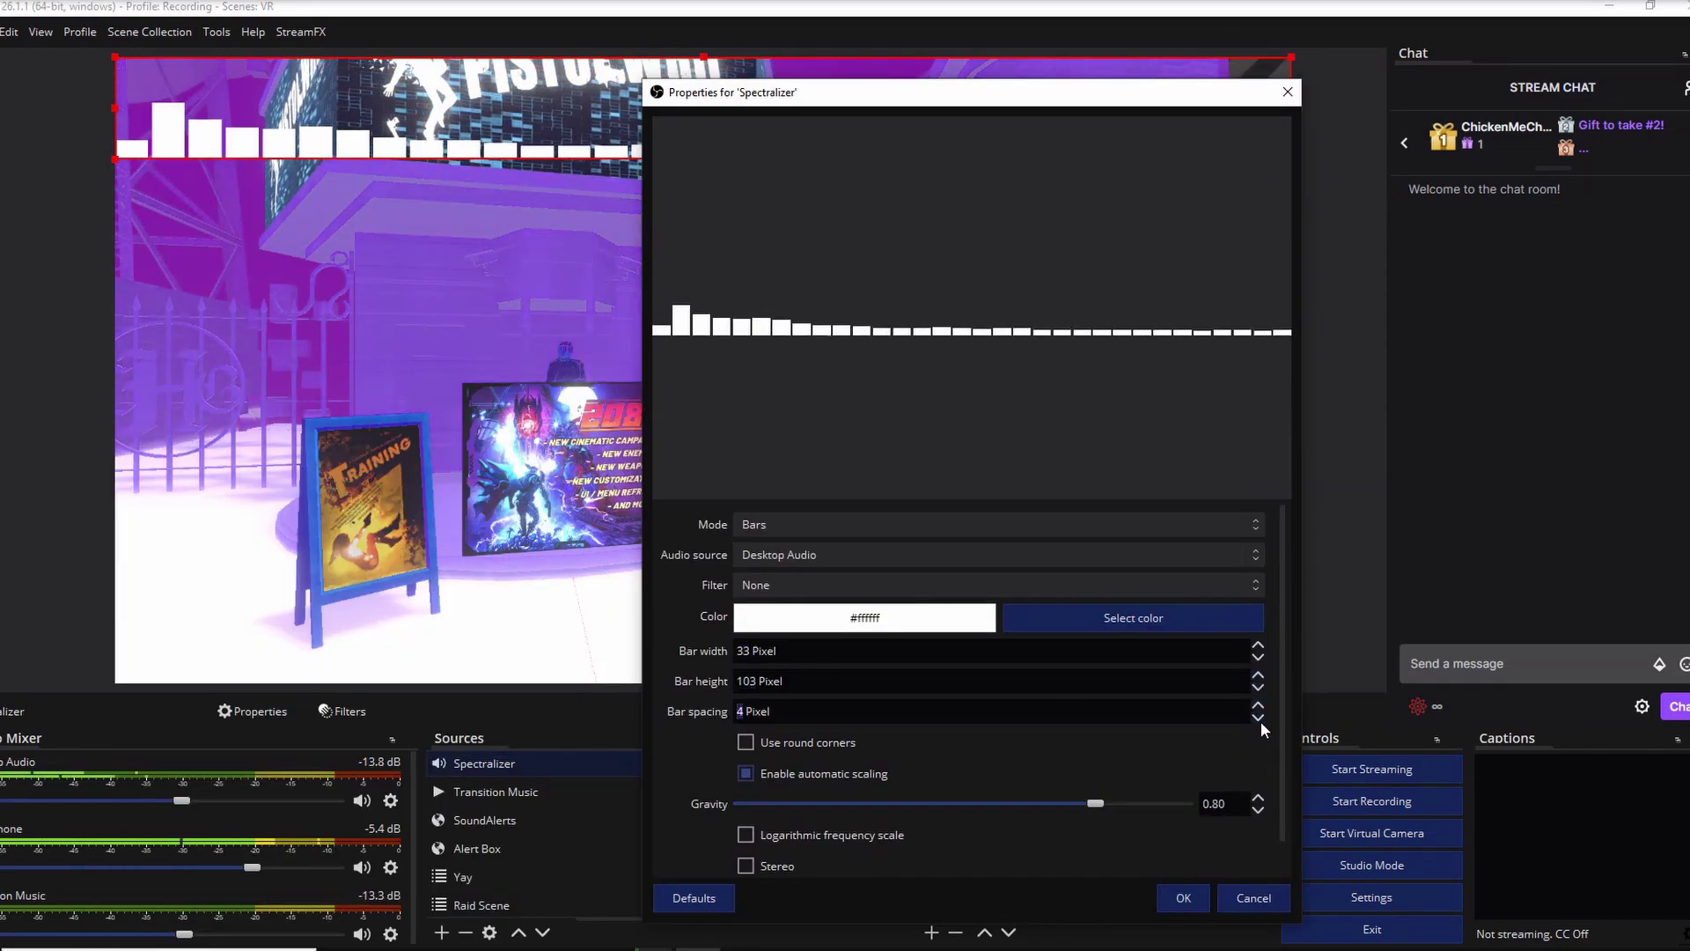
pyautogui.click(1258, 705)
pyautogui.click(1257, 705)
pyautogui.moveTo(968, 92); pyautogui.dragTo(1144, 129)
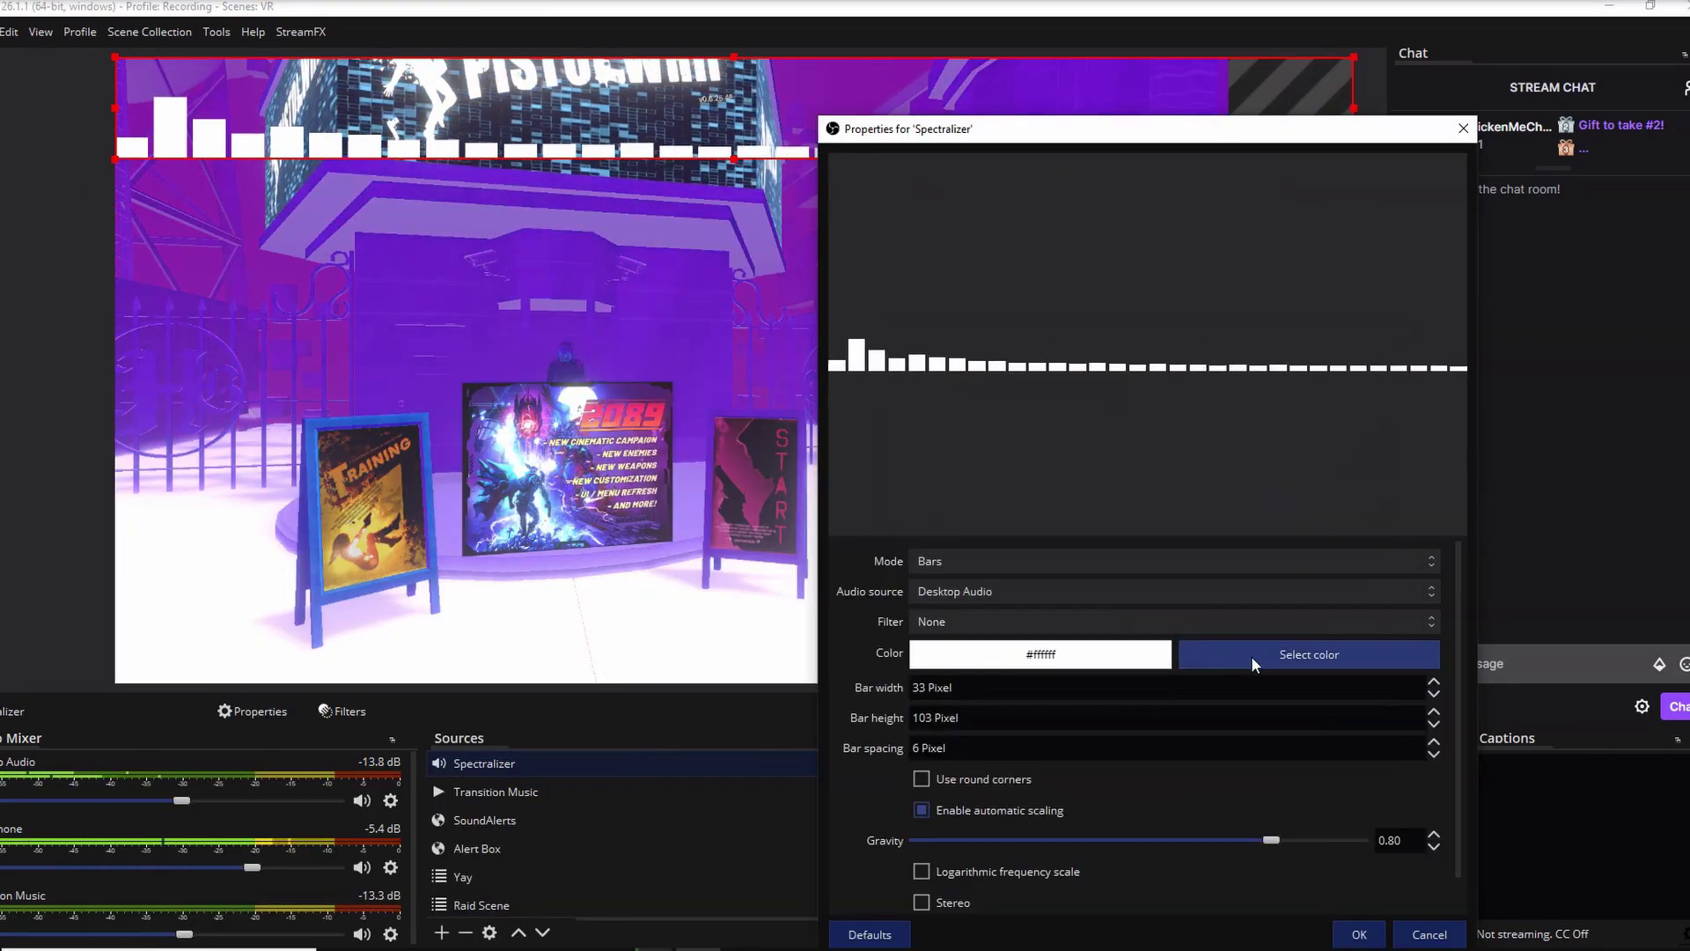
# Color the bars #7e2d62 by sampling the magenta from the START poster.
pyautogui.click(1254, 659)
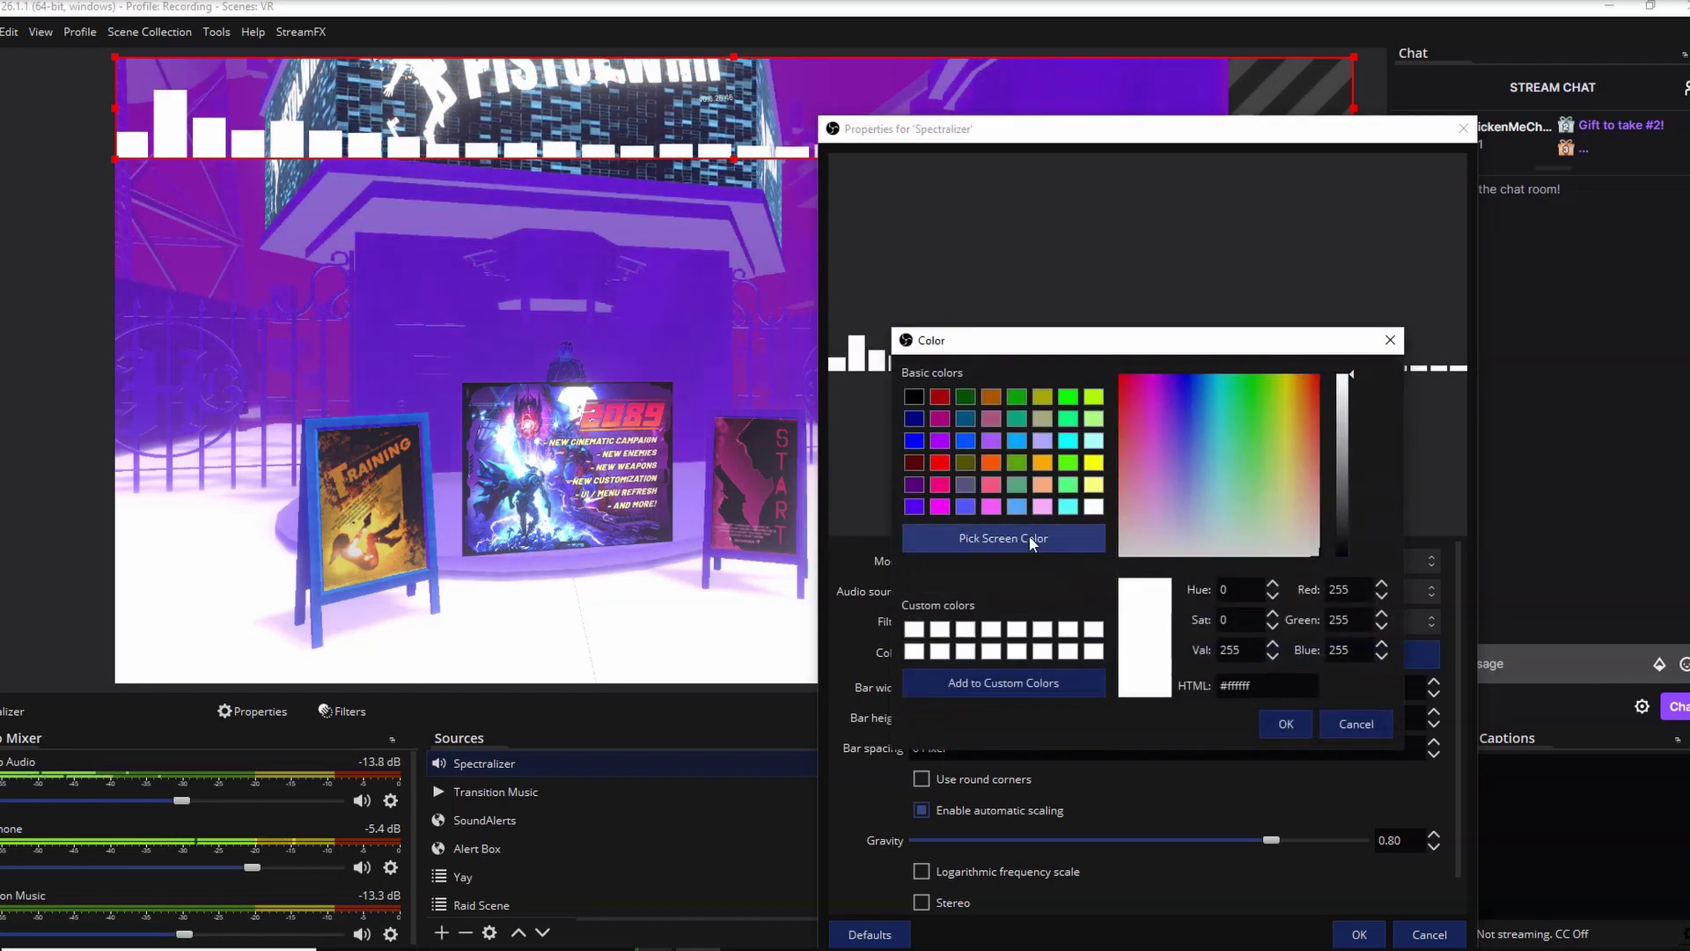
pyautogui.click(1031, 540)
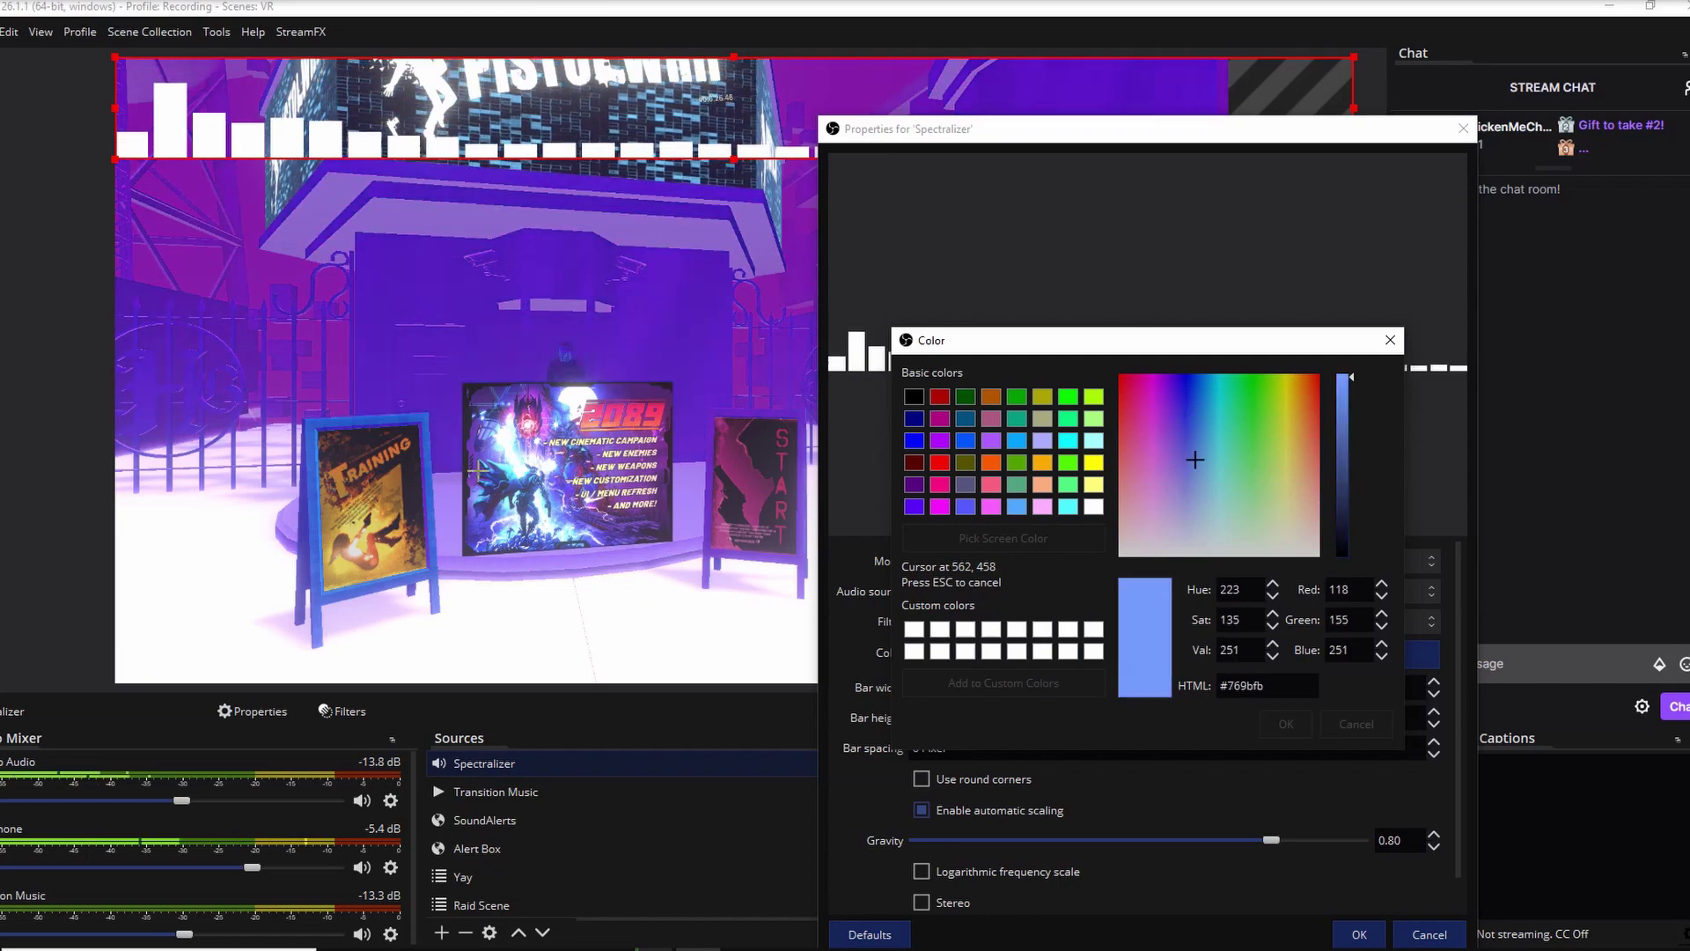
pyautogui.click(738, 475)
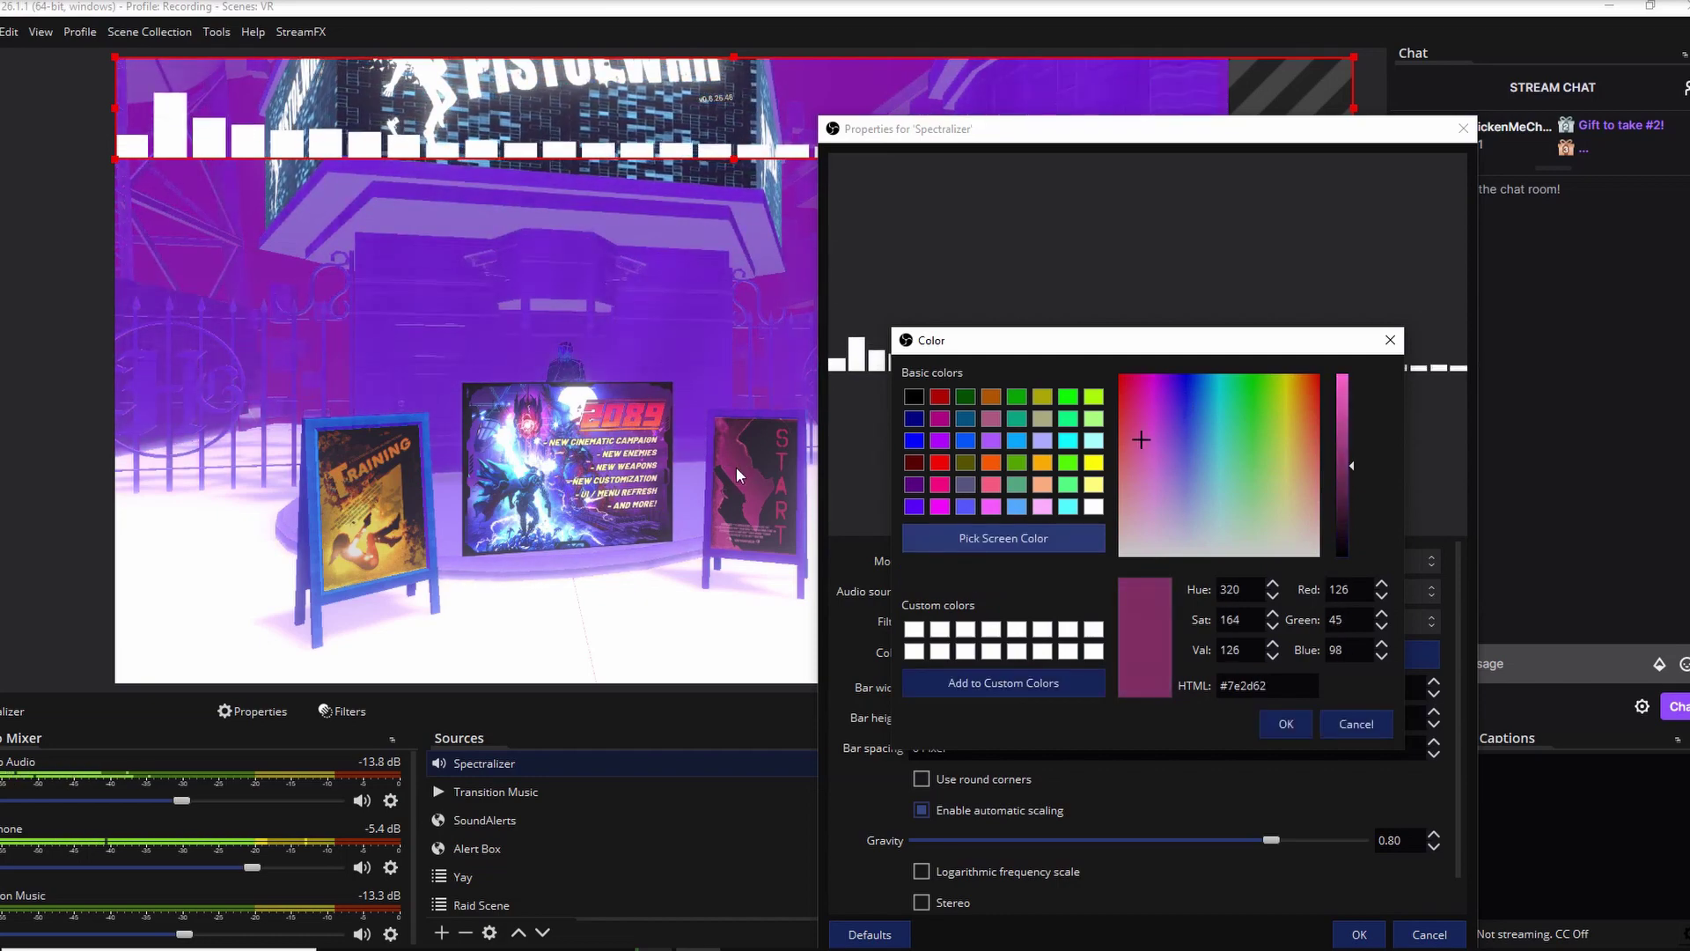
pyautogui.click(1286, 724)
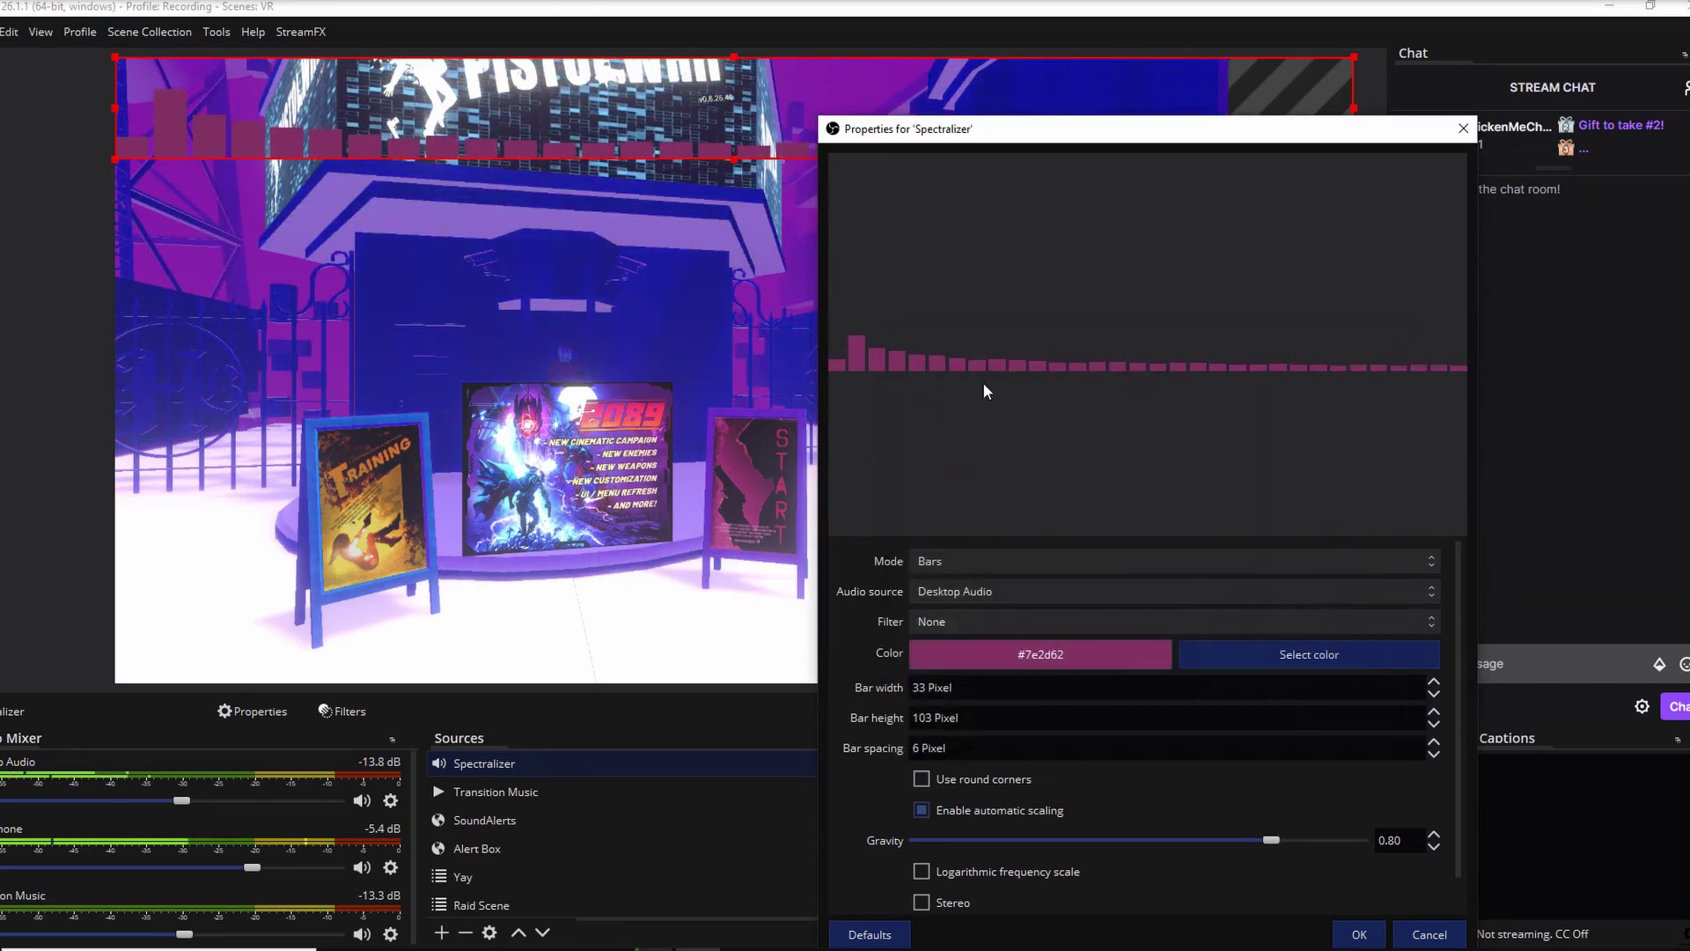
# Try rounded corners on the bars, then turn them back off.
pyautogui.click(920, 779)
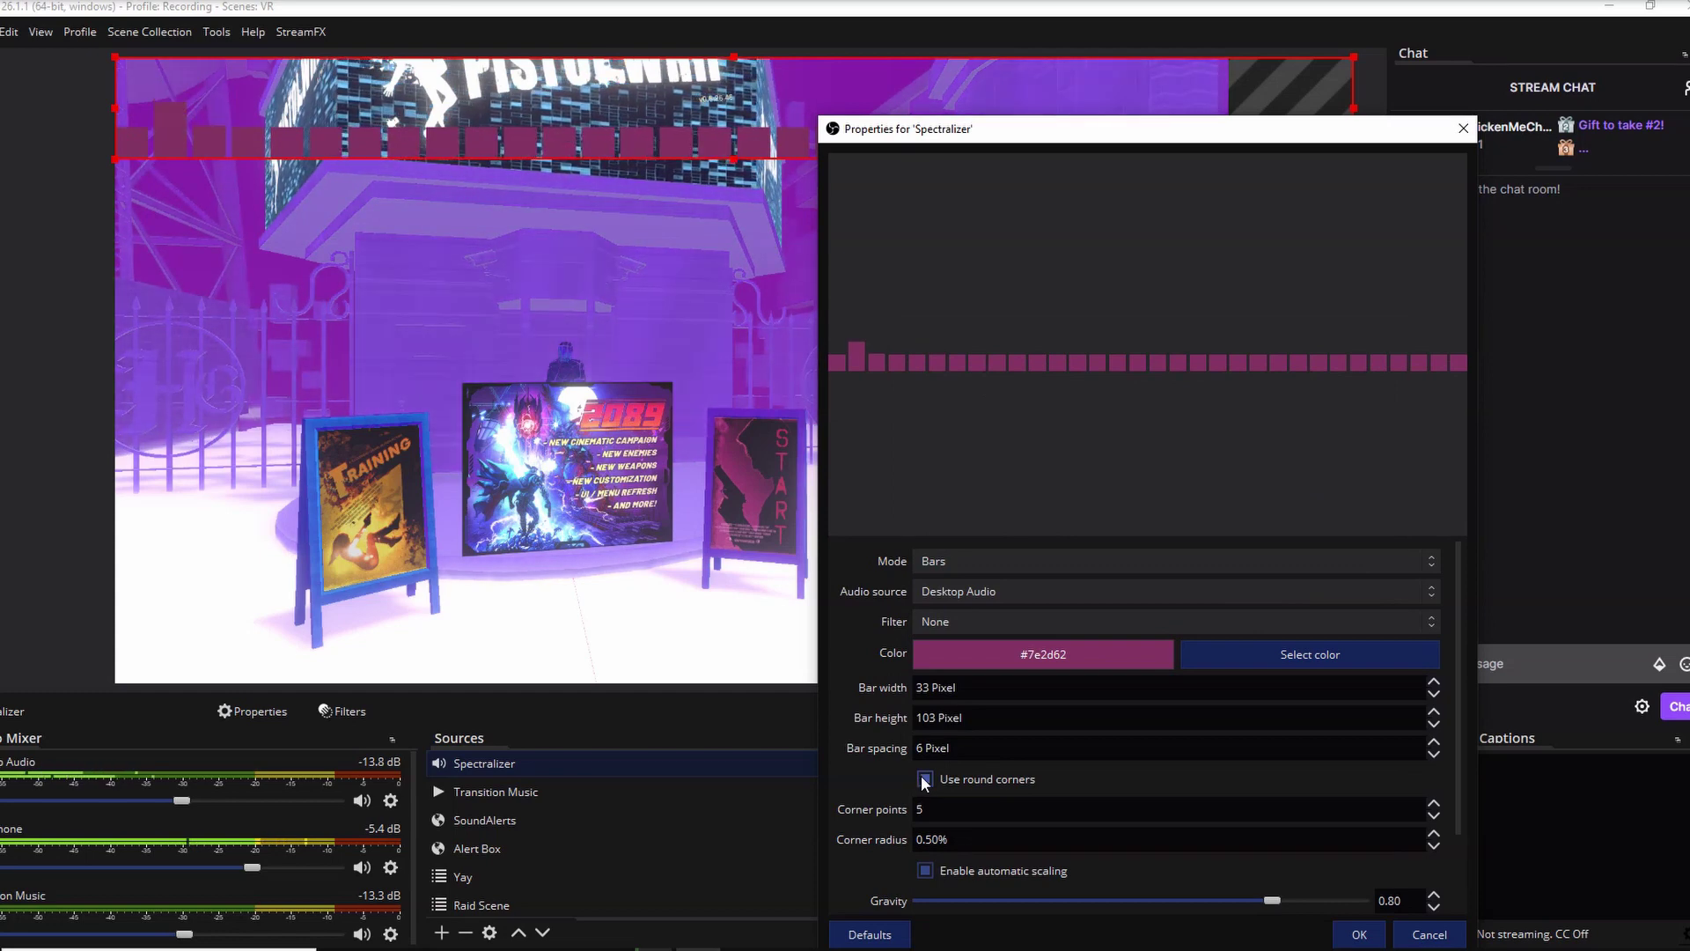
pyautogui.click(924, 779)
pyautogui.scroll(-1, 1062, 755)
pyautogui.scroll(1, 1061, 755)
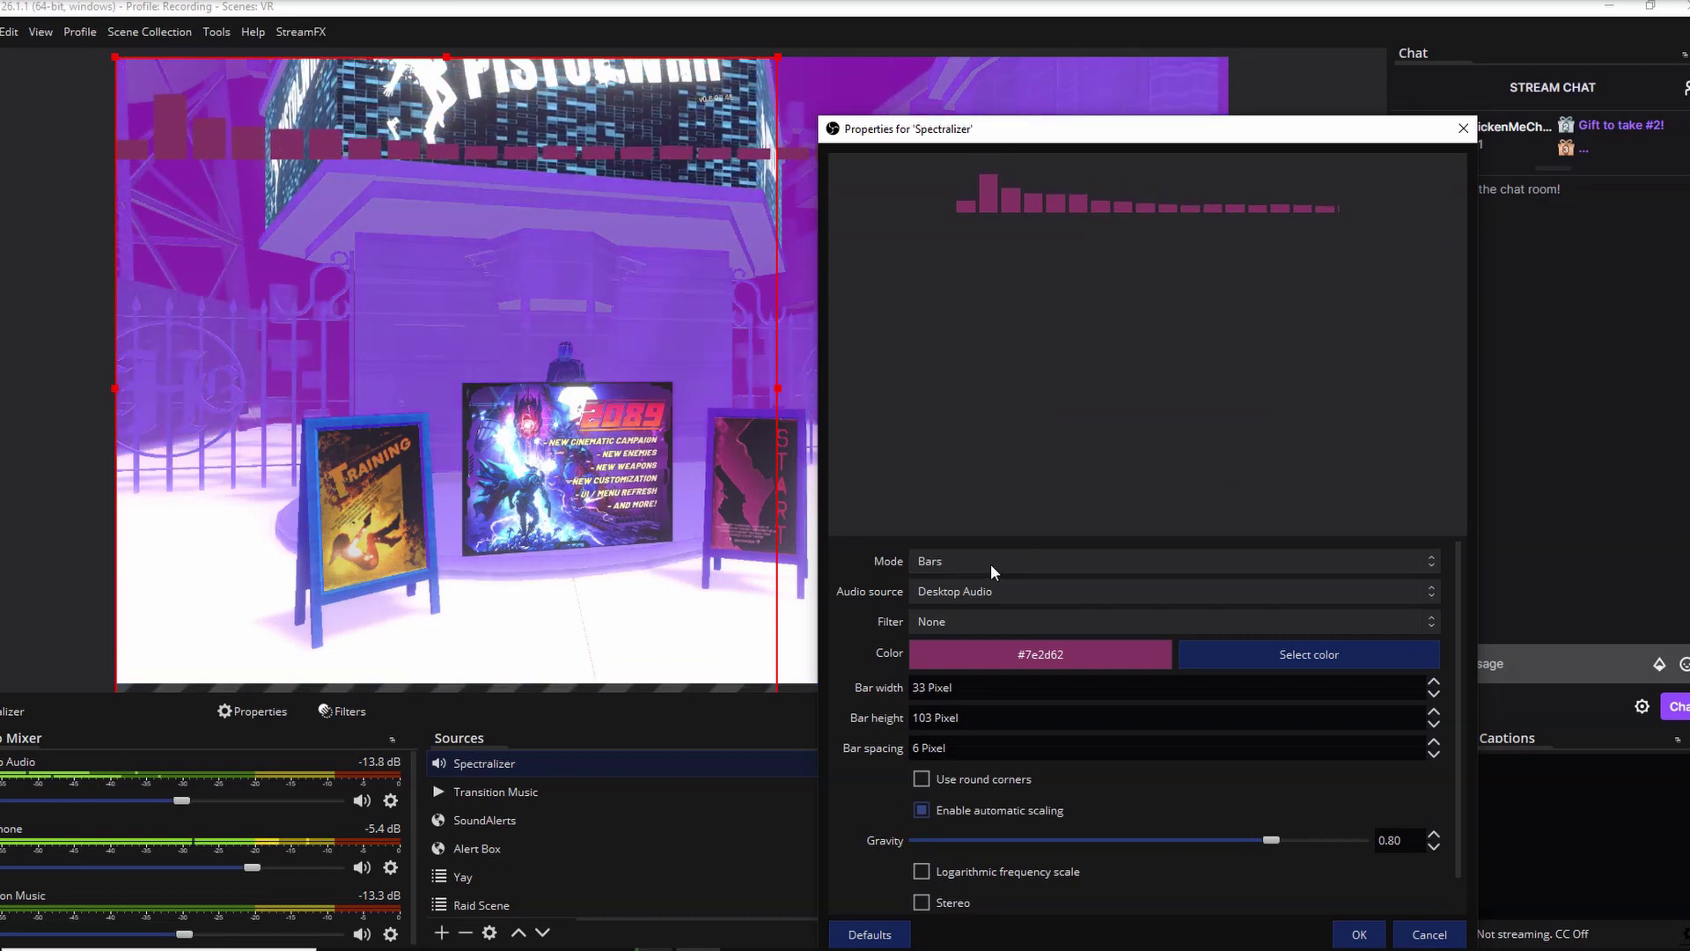
# Set the visualizer Mode to Circular bars after trying Wire, and confirm the settings.
pyautogui.click(990, 563)
pyautogui.click(970, 592)
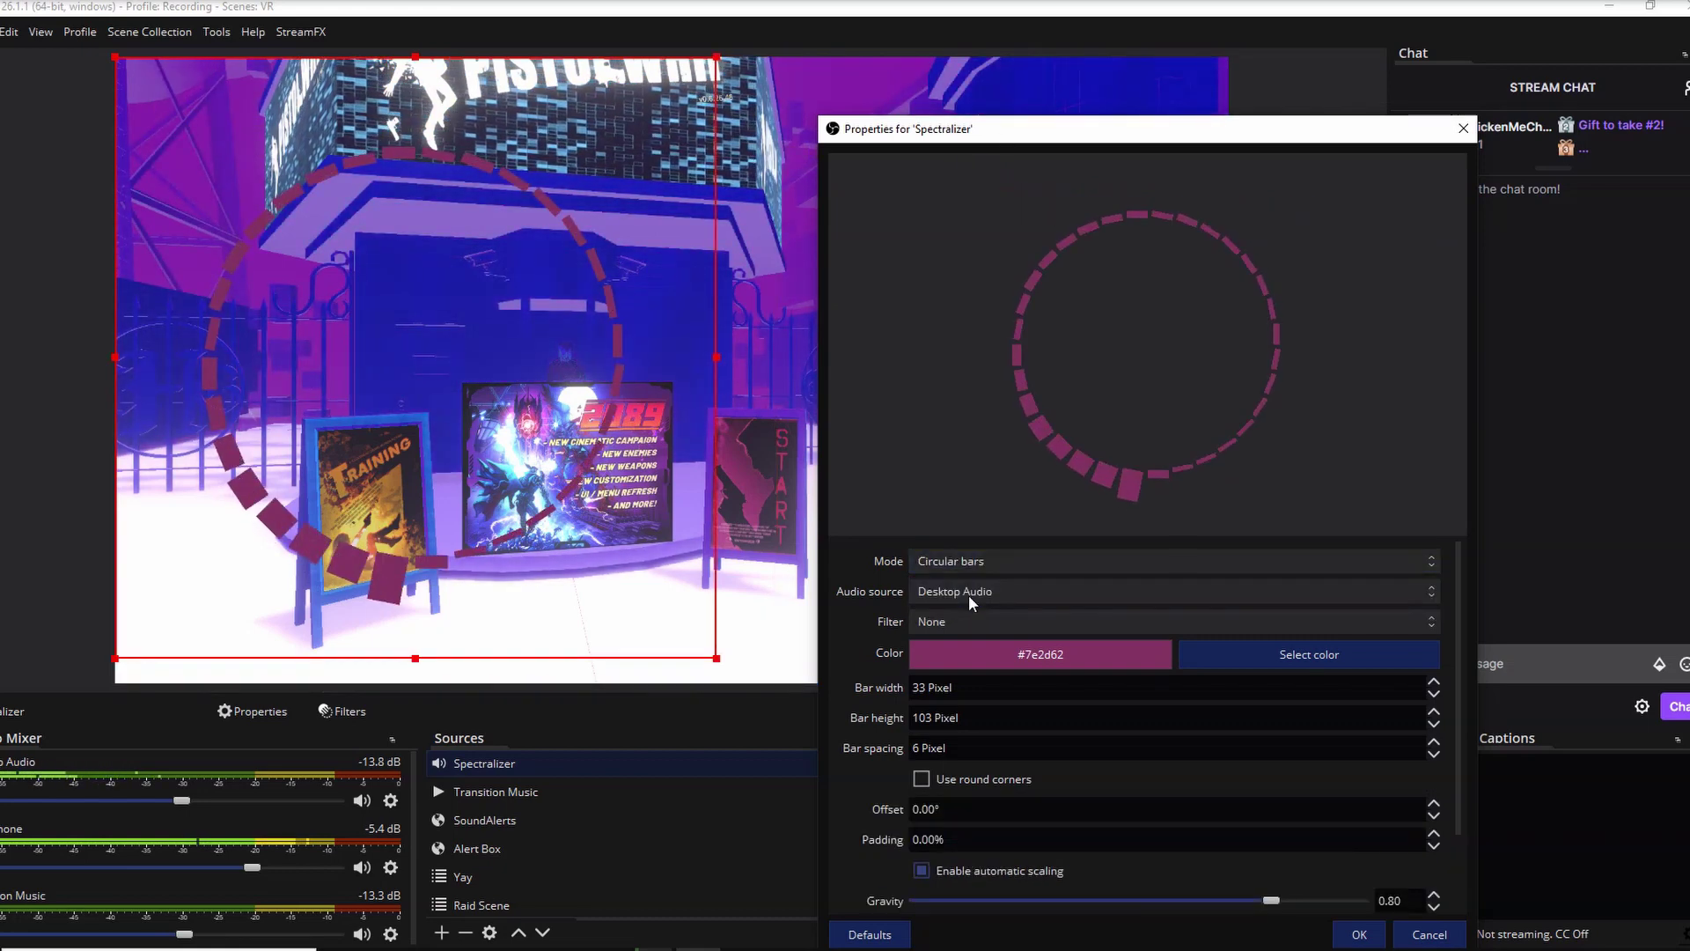
pyautogui.click(992, 560)
pyautogui.click(972, 611)
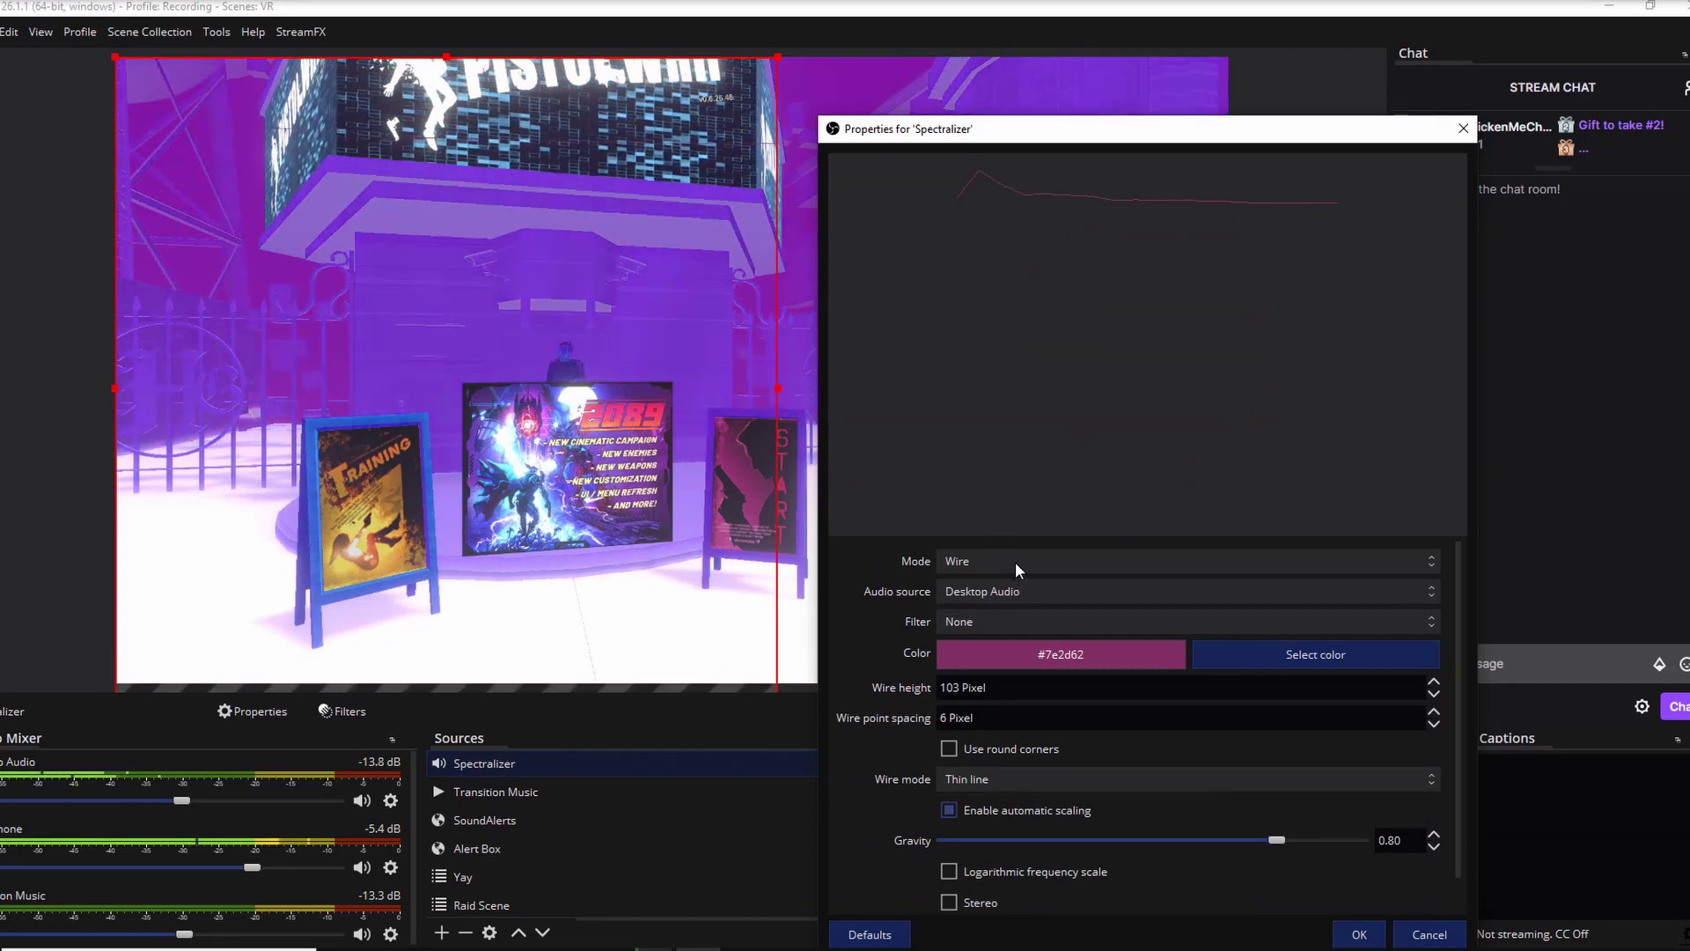
pyautogui.click(1016, 562)
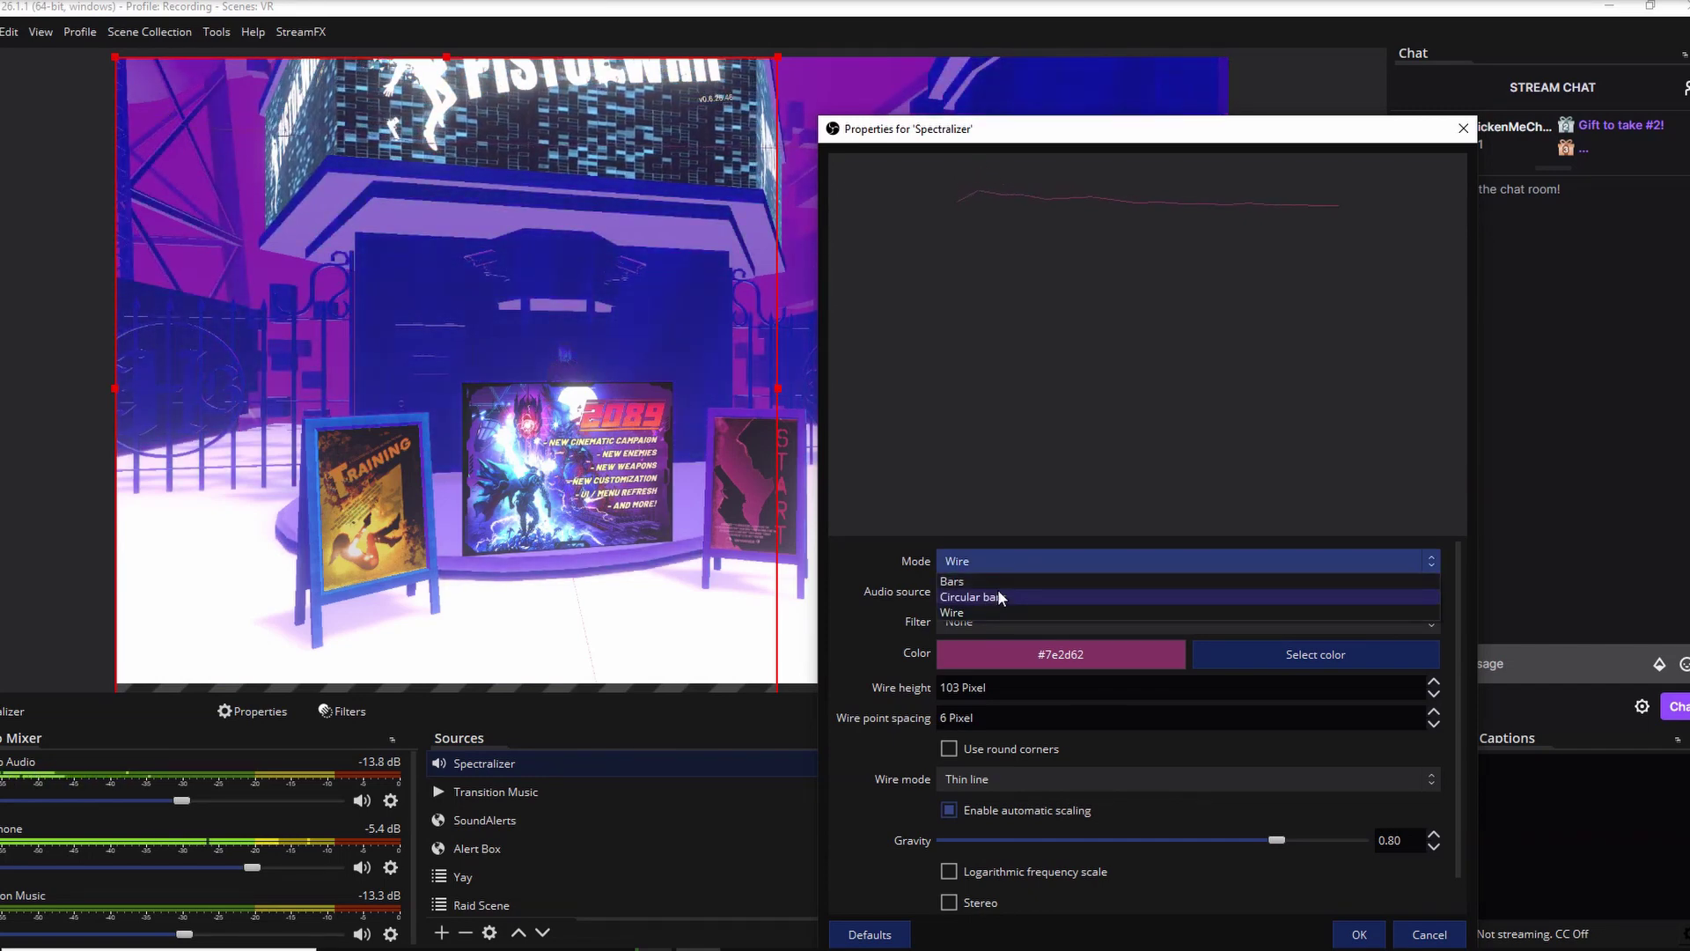
pyautogui.click(998, 597)
pyautogui.click(1359, 934)
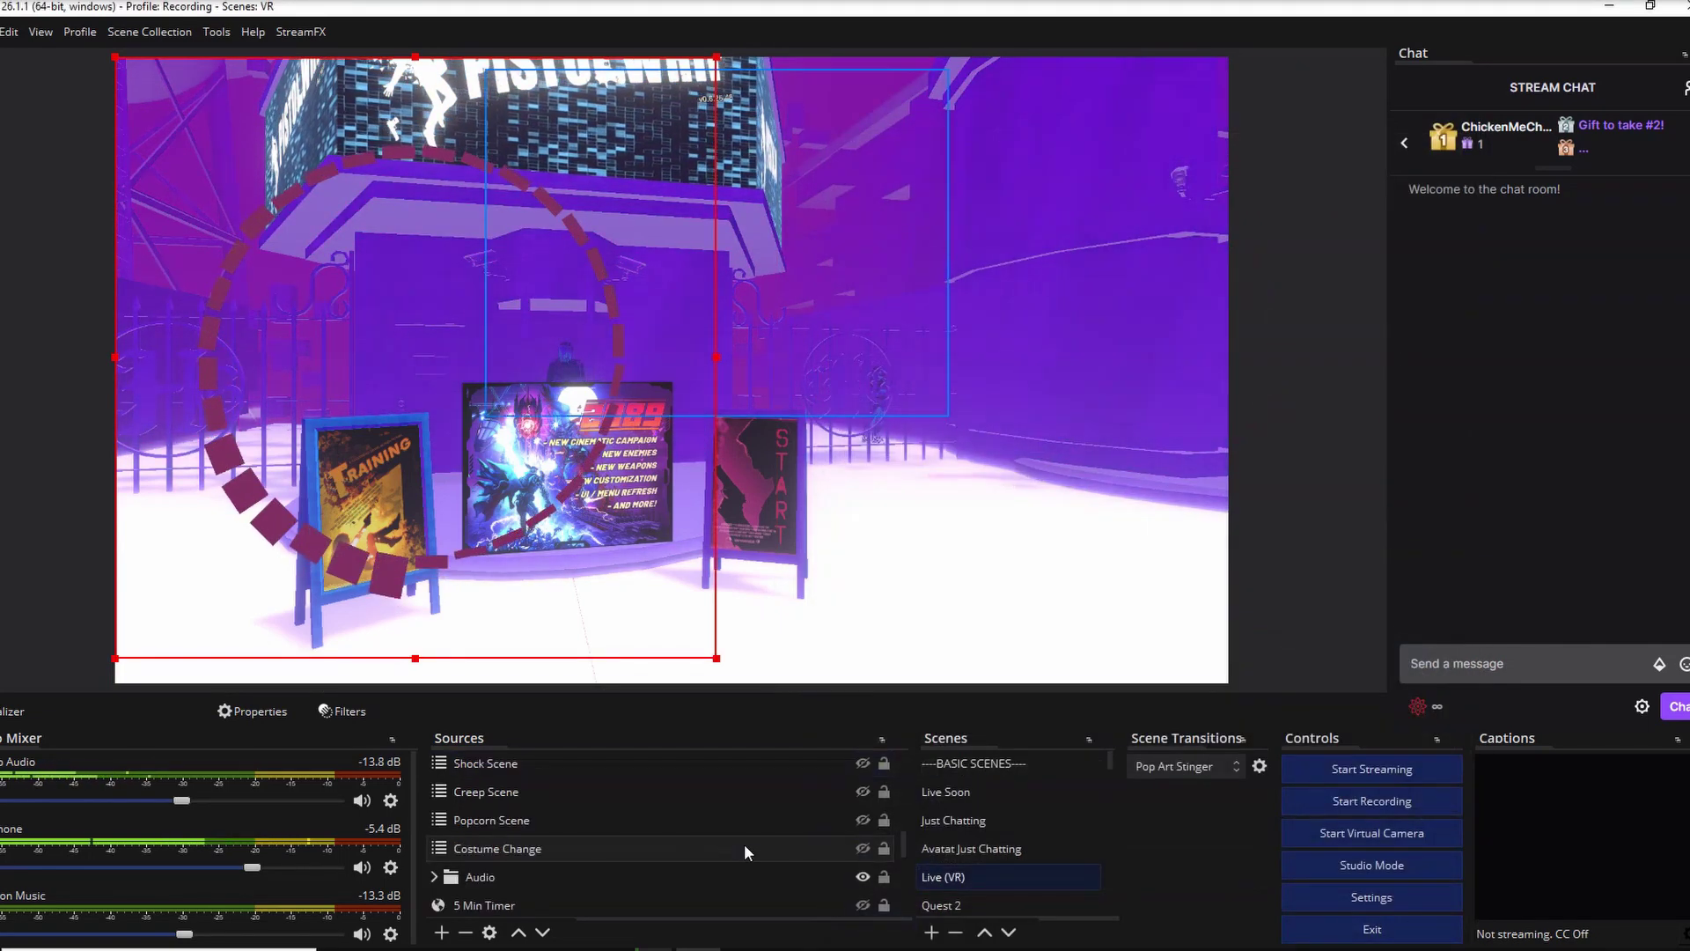
# Make the Moveable First Person VR Frame source visible.
pyautogui.scroll(-3, 743, 843)
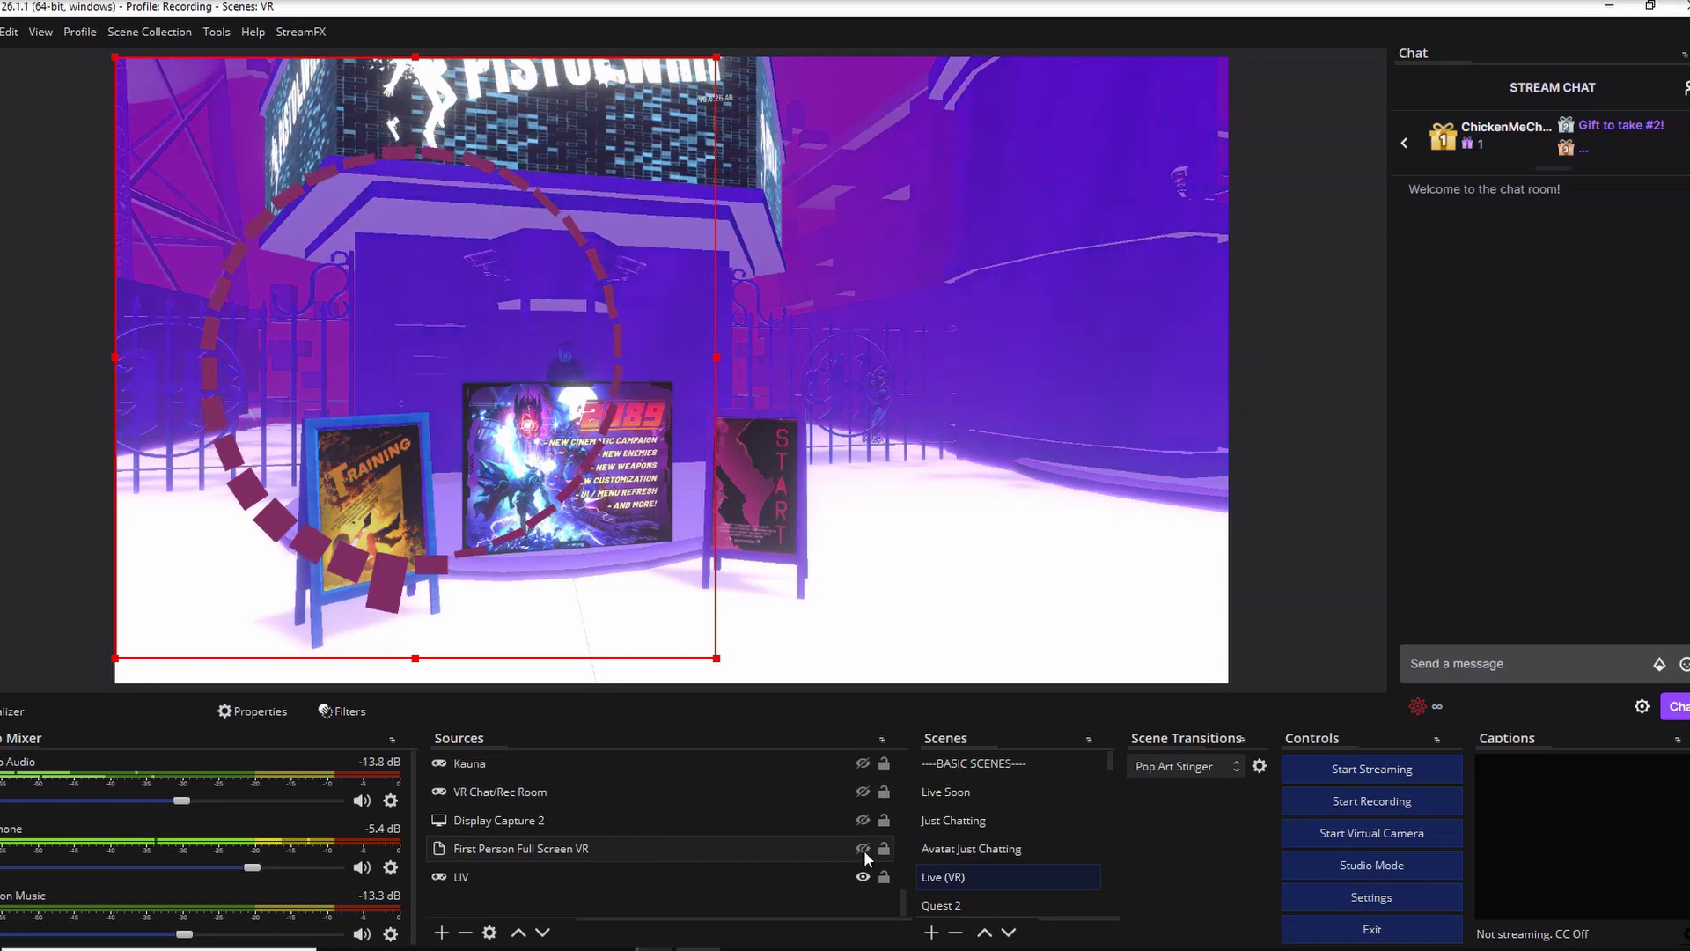
pyautogui.scroll(1, 854, 844)
pyautogui.click(863, 819)
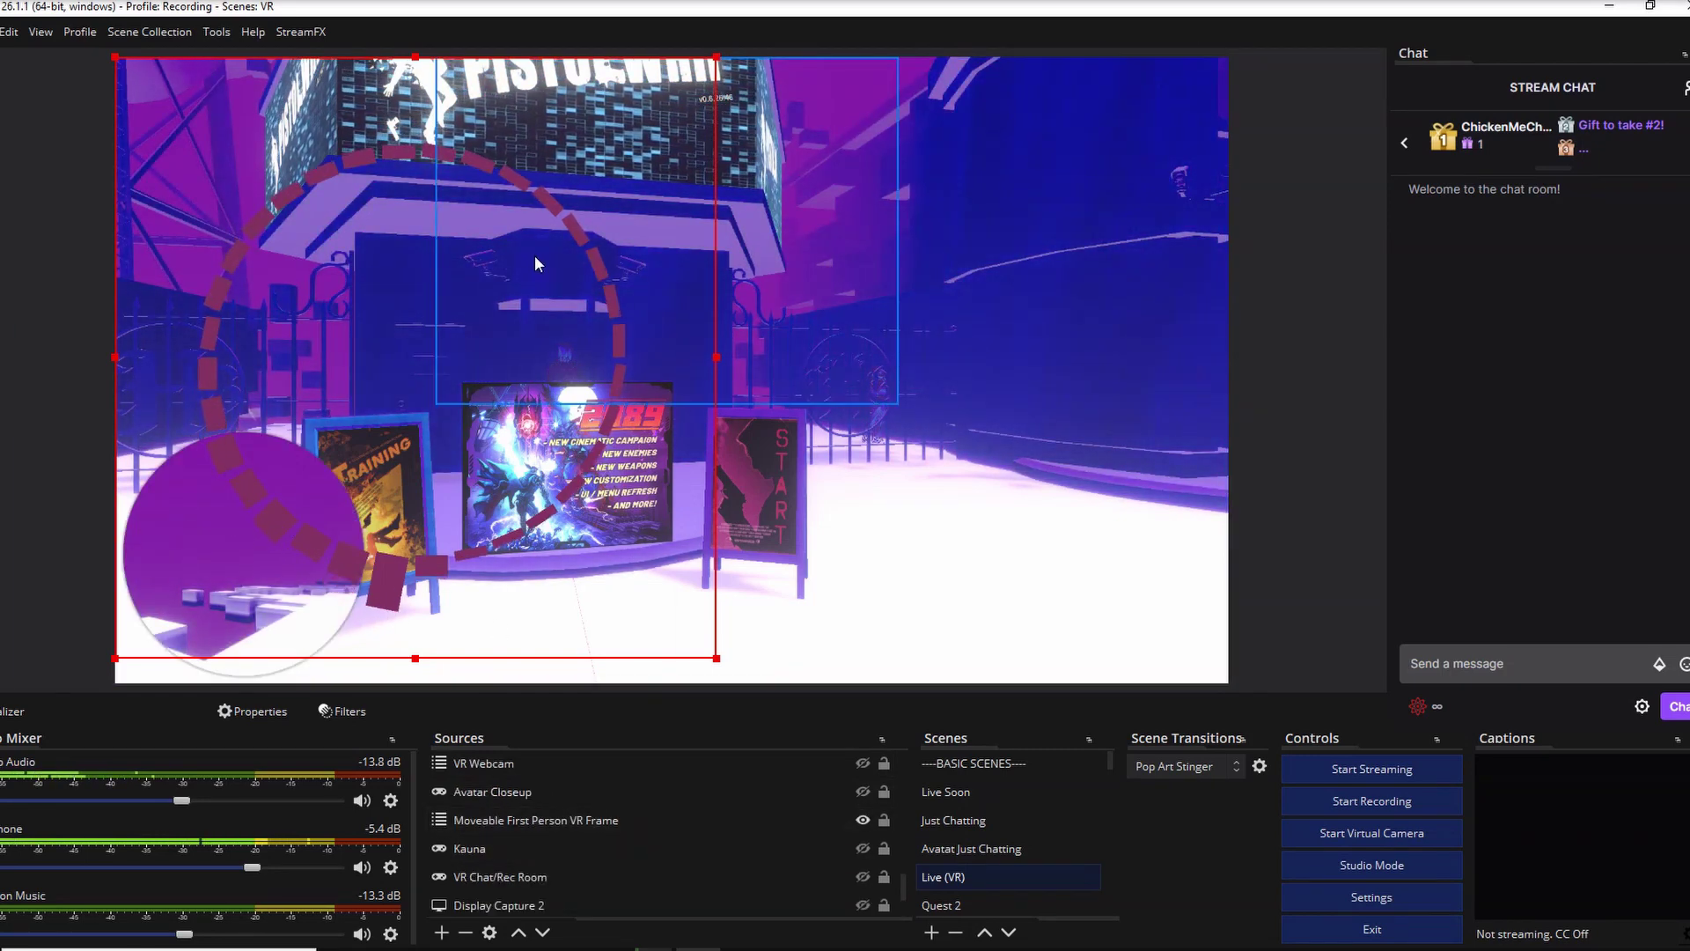
pyautogui.scroll(3, 579, 790)
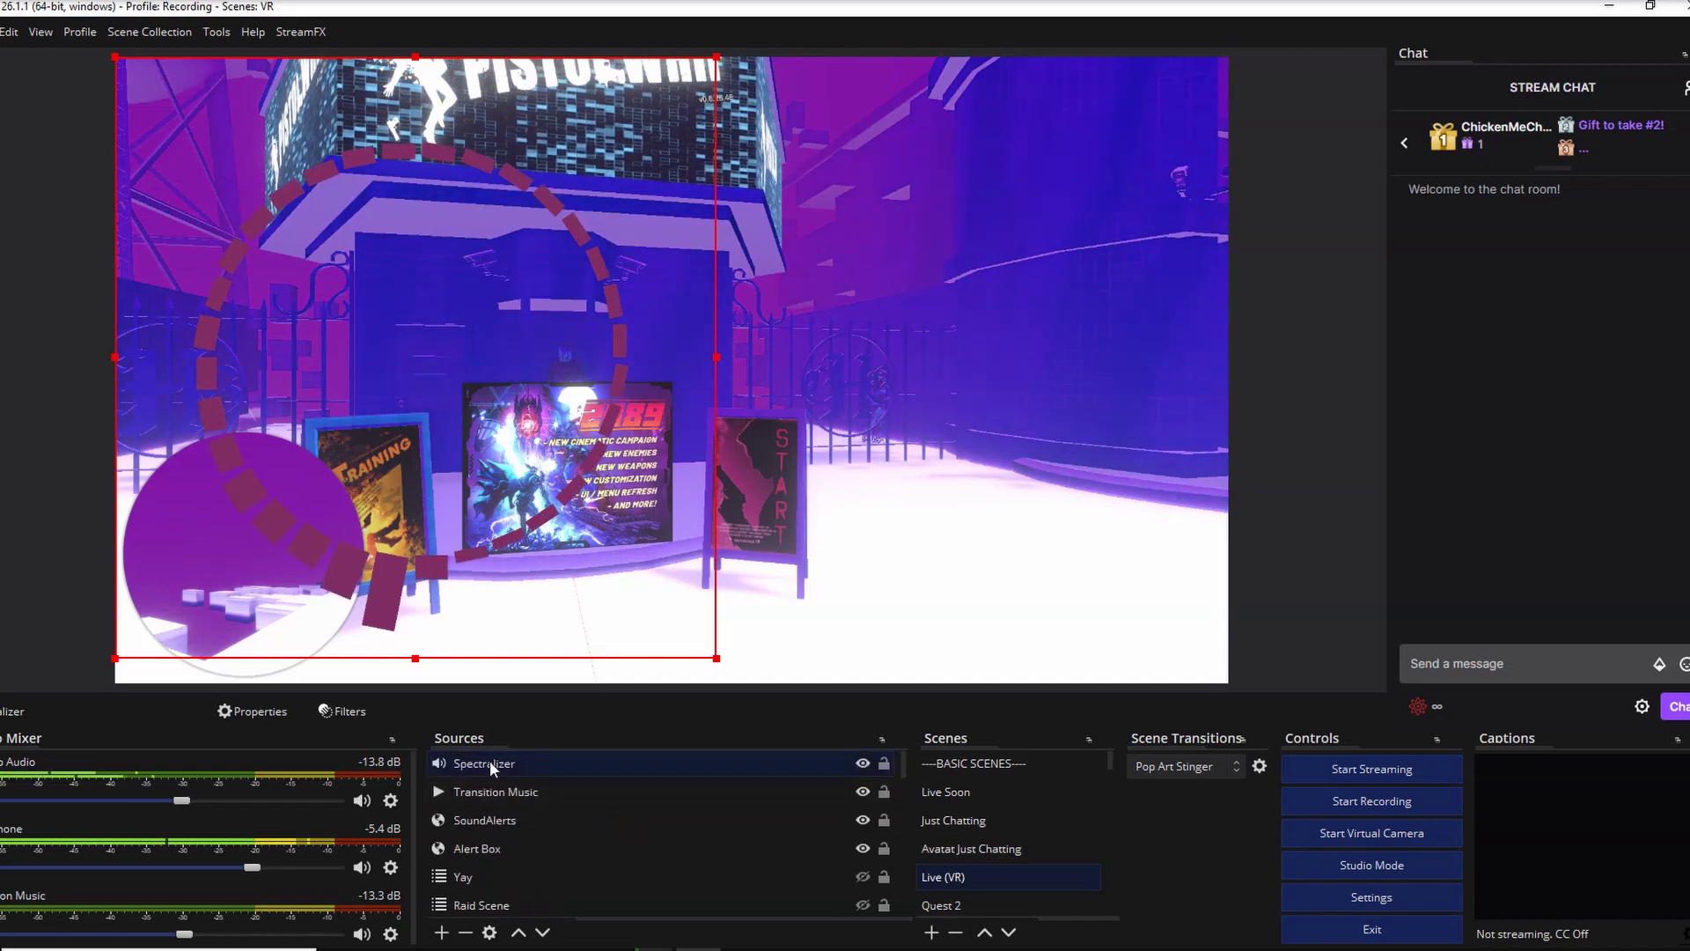
# Shrink the Spectralizer ring and center it around the lower-left circular frame.
pyautogui.moveTo(716, 57); pyautogui.dragTo(444, 324)
pyautogui.moveTo(319, 413); pyautogui.dragTo(279, 474)
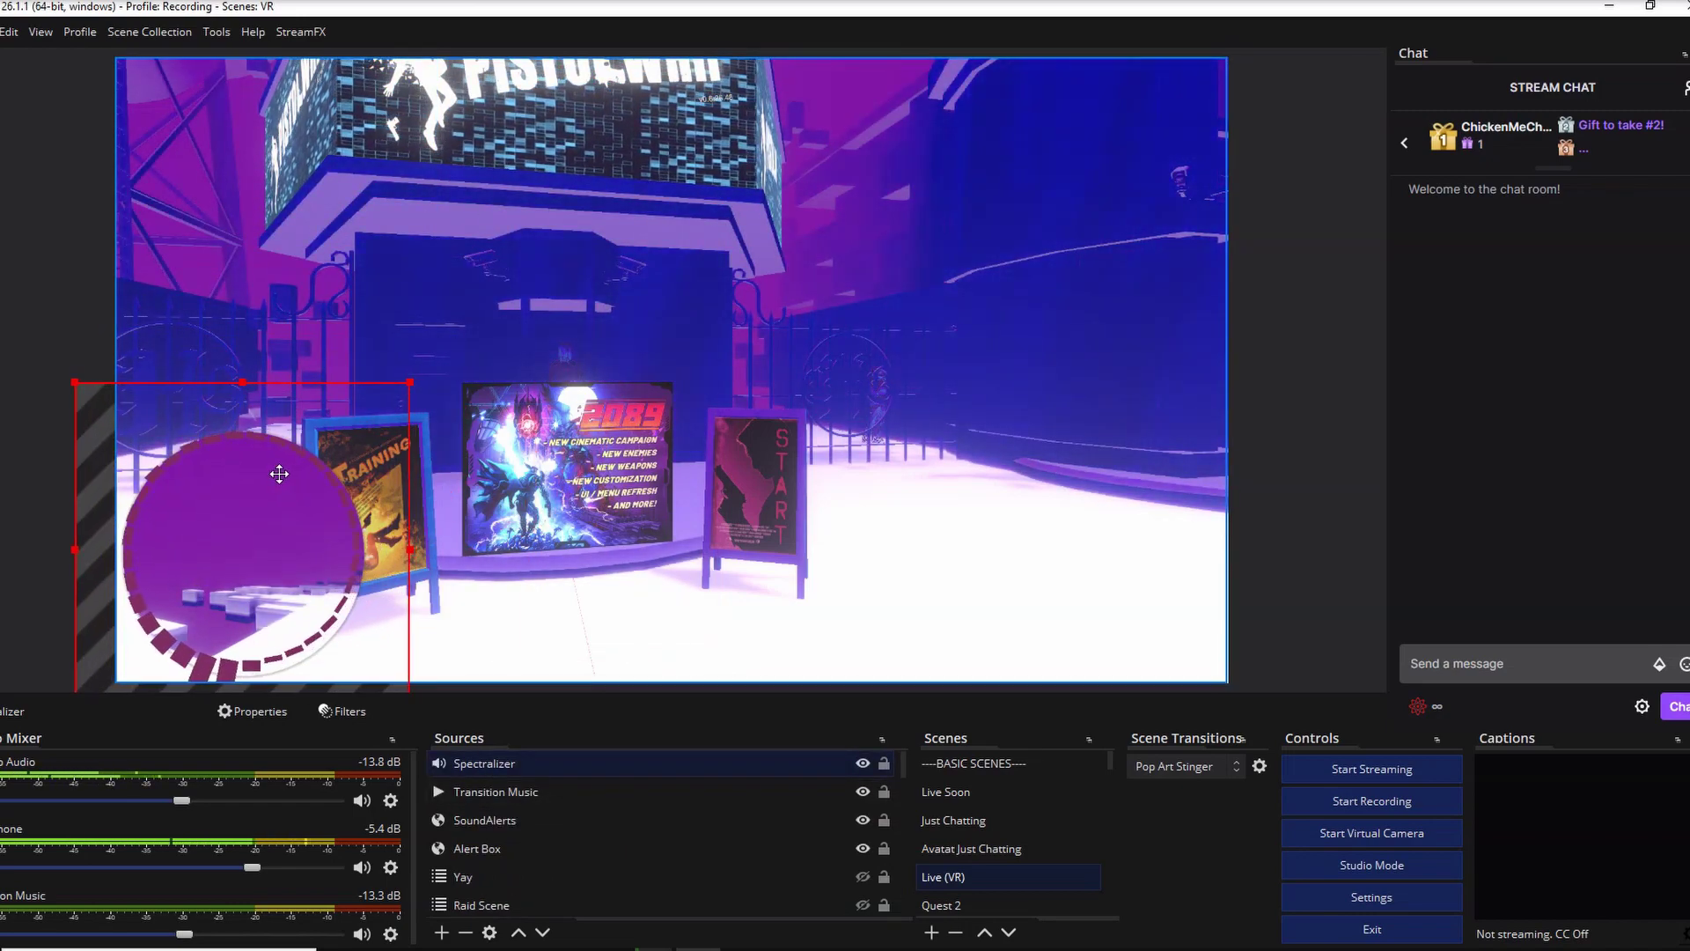
pyautogui.moveTo(412, 384); pyautogui.dragTo(426, 372)
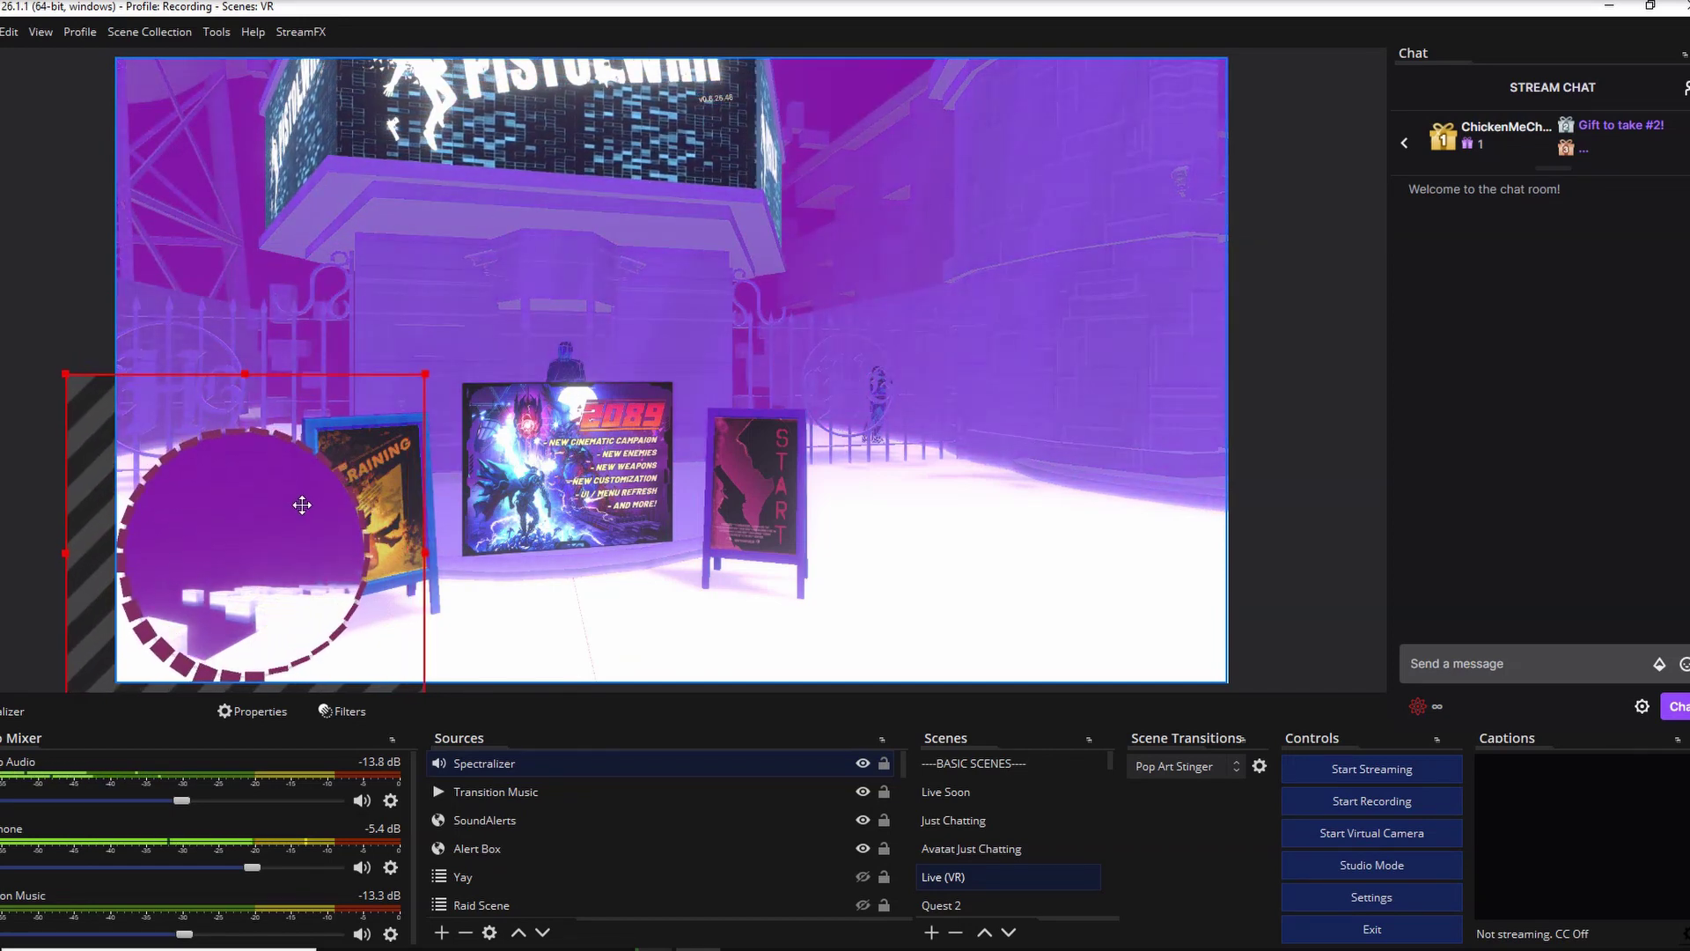
pyautogui.scroll(-5, 528, 809)
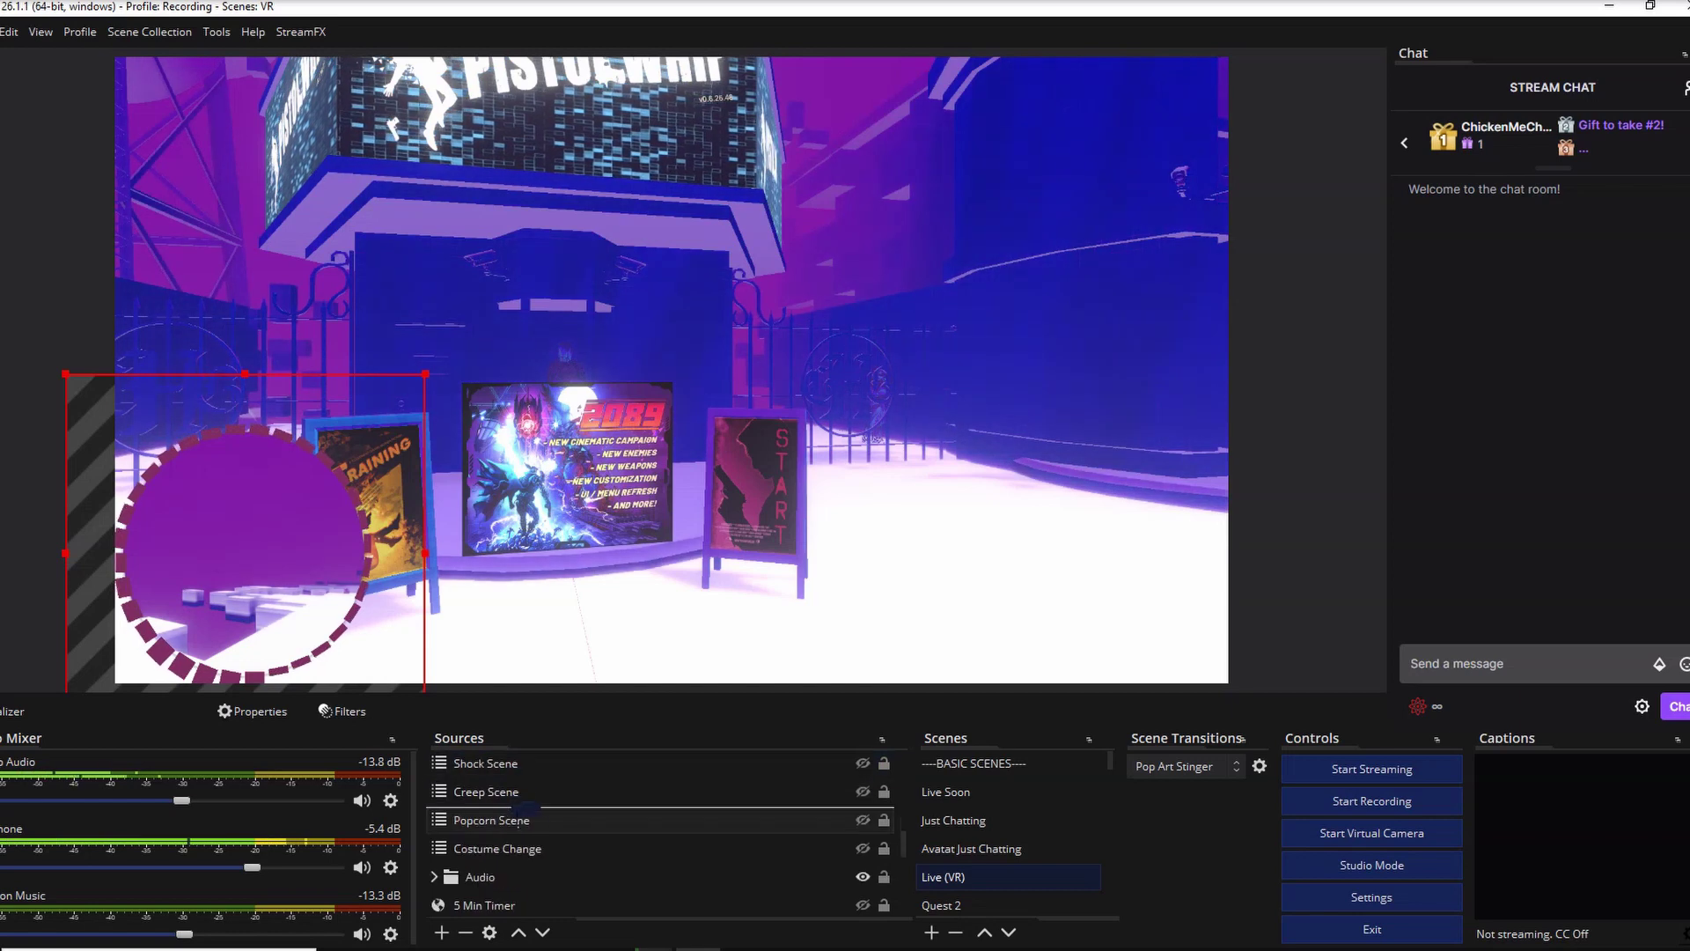
pyautogui.scroll(-4, 553, 835)
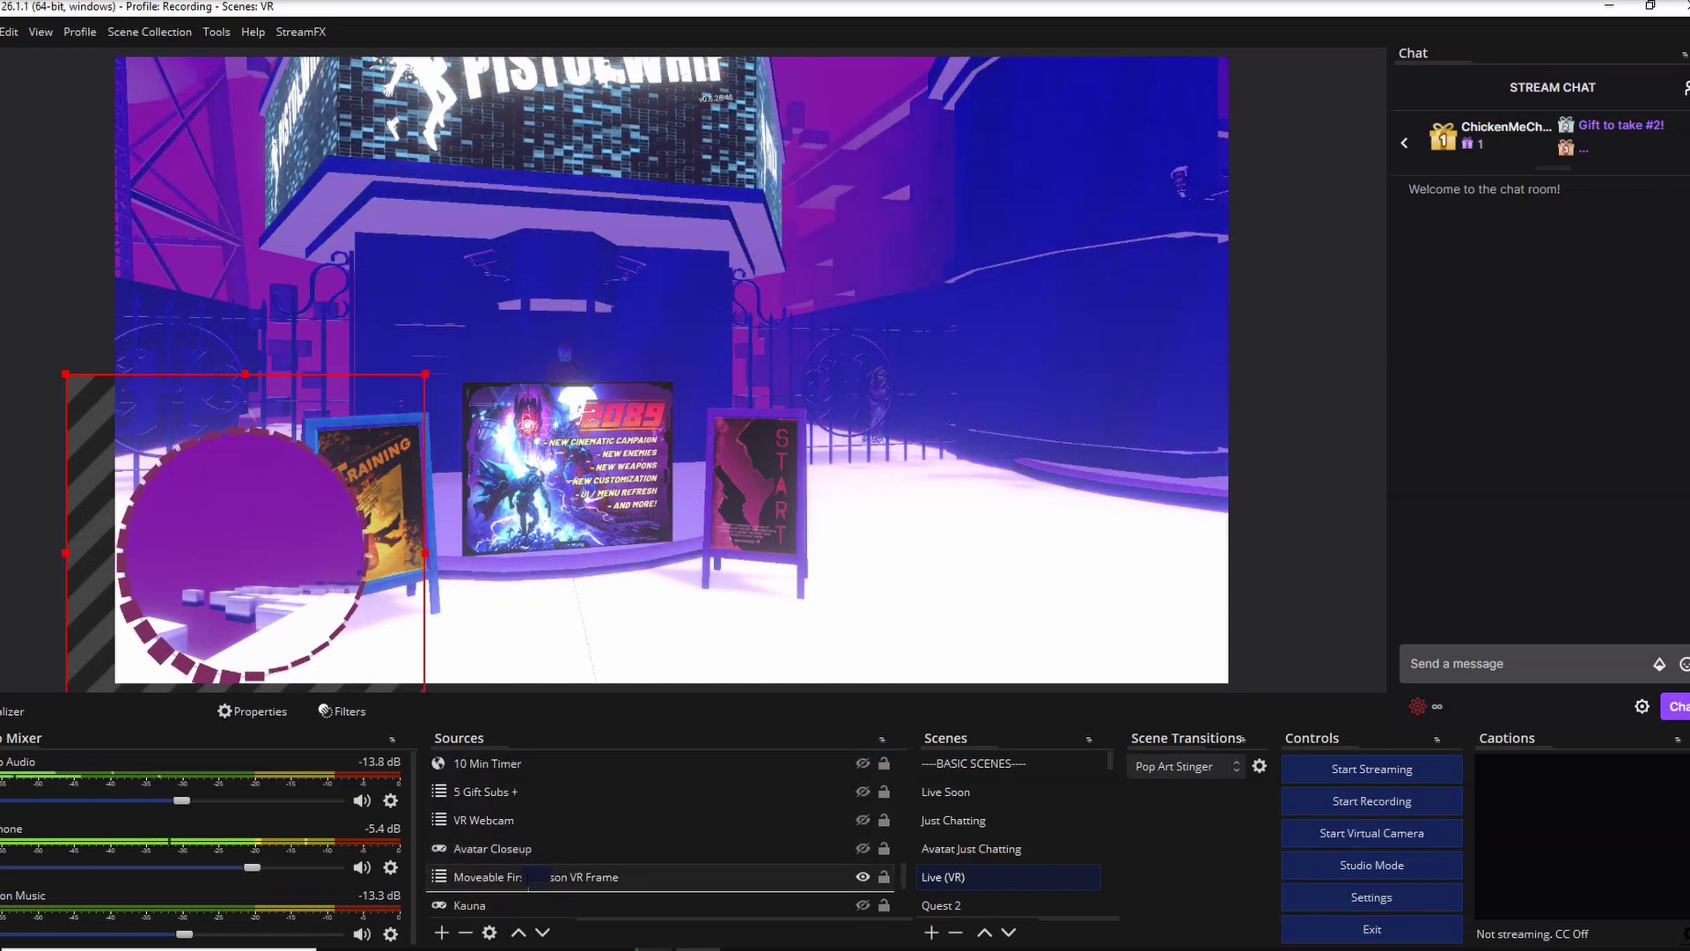
pyautogui.moveTo(346, 417); pyautogui.dragTo(350, 420)
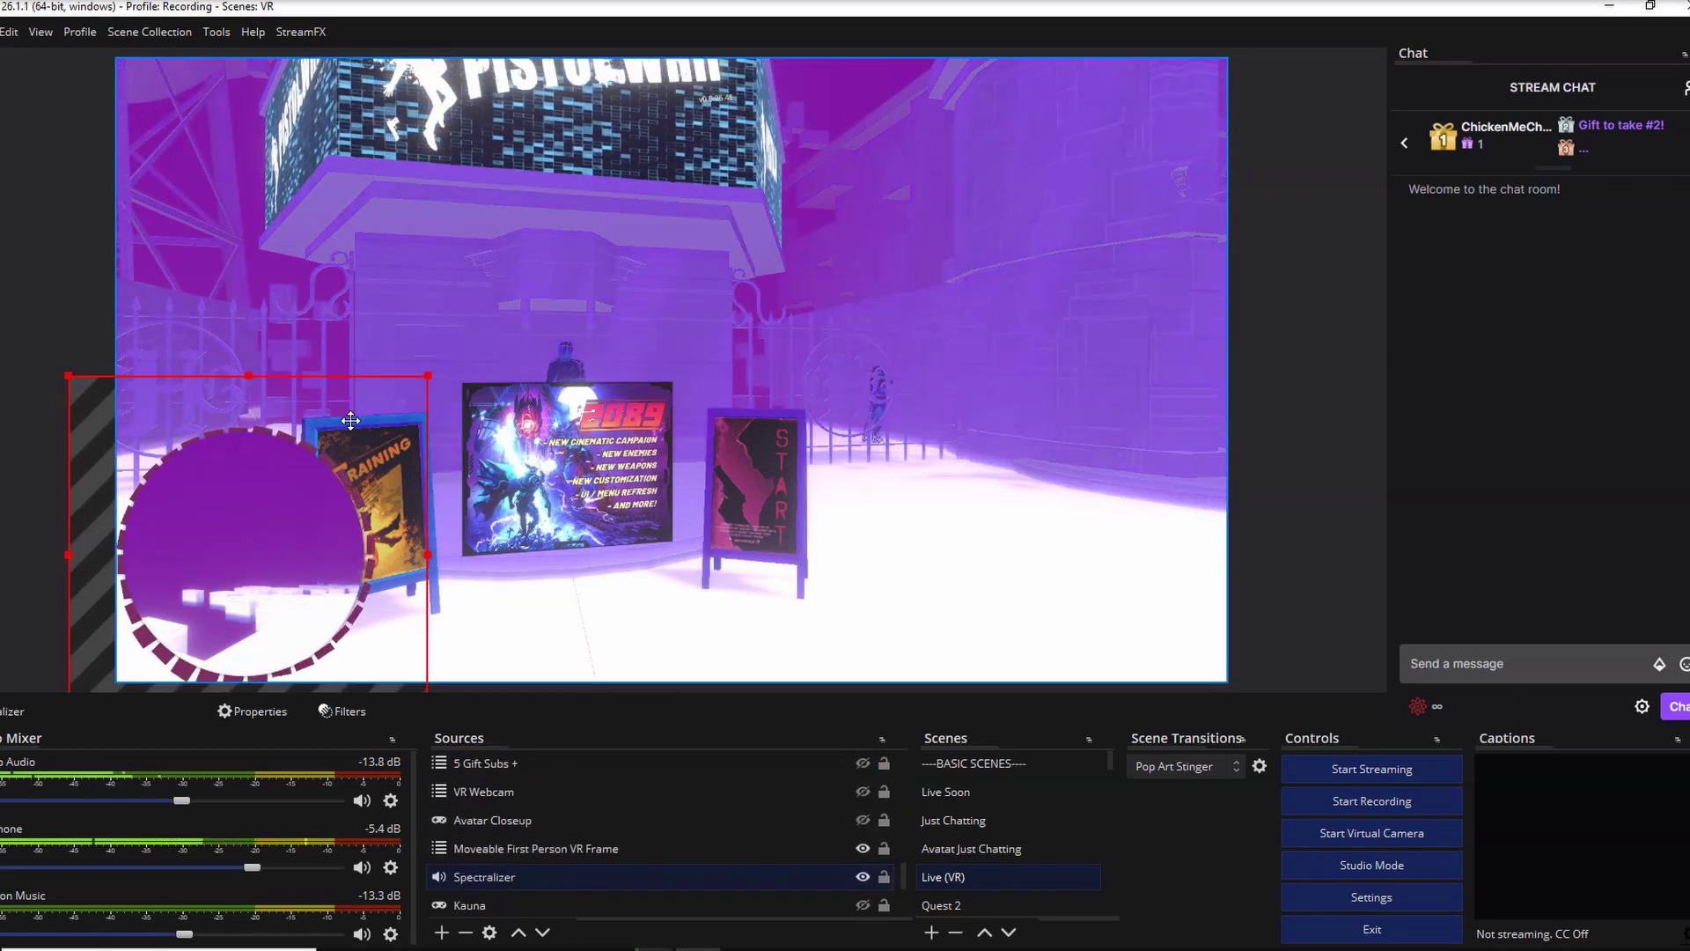
# Nudge the ring slightly up-left, accept the Spectralizer settings, and deselect the source.
pyautogui.doubleClick(350, 420)
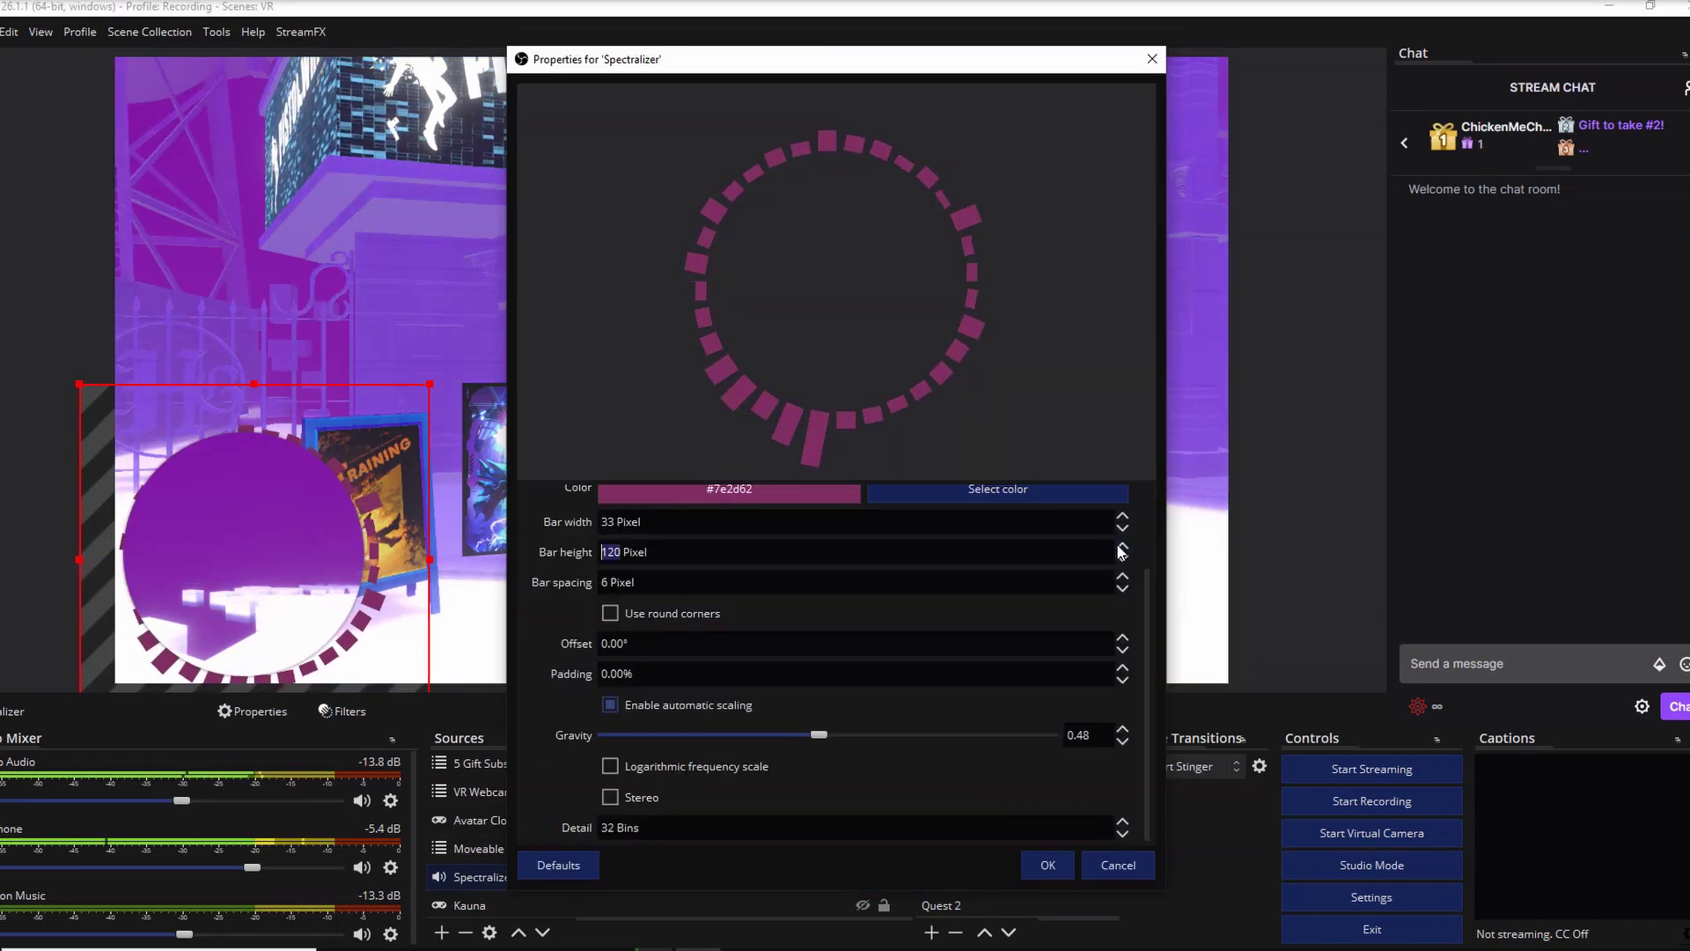
pyautogui.moveTo(392, 434); pyautogui.dragTo(382, 423)
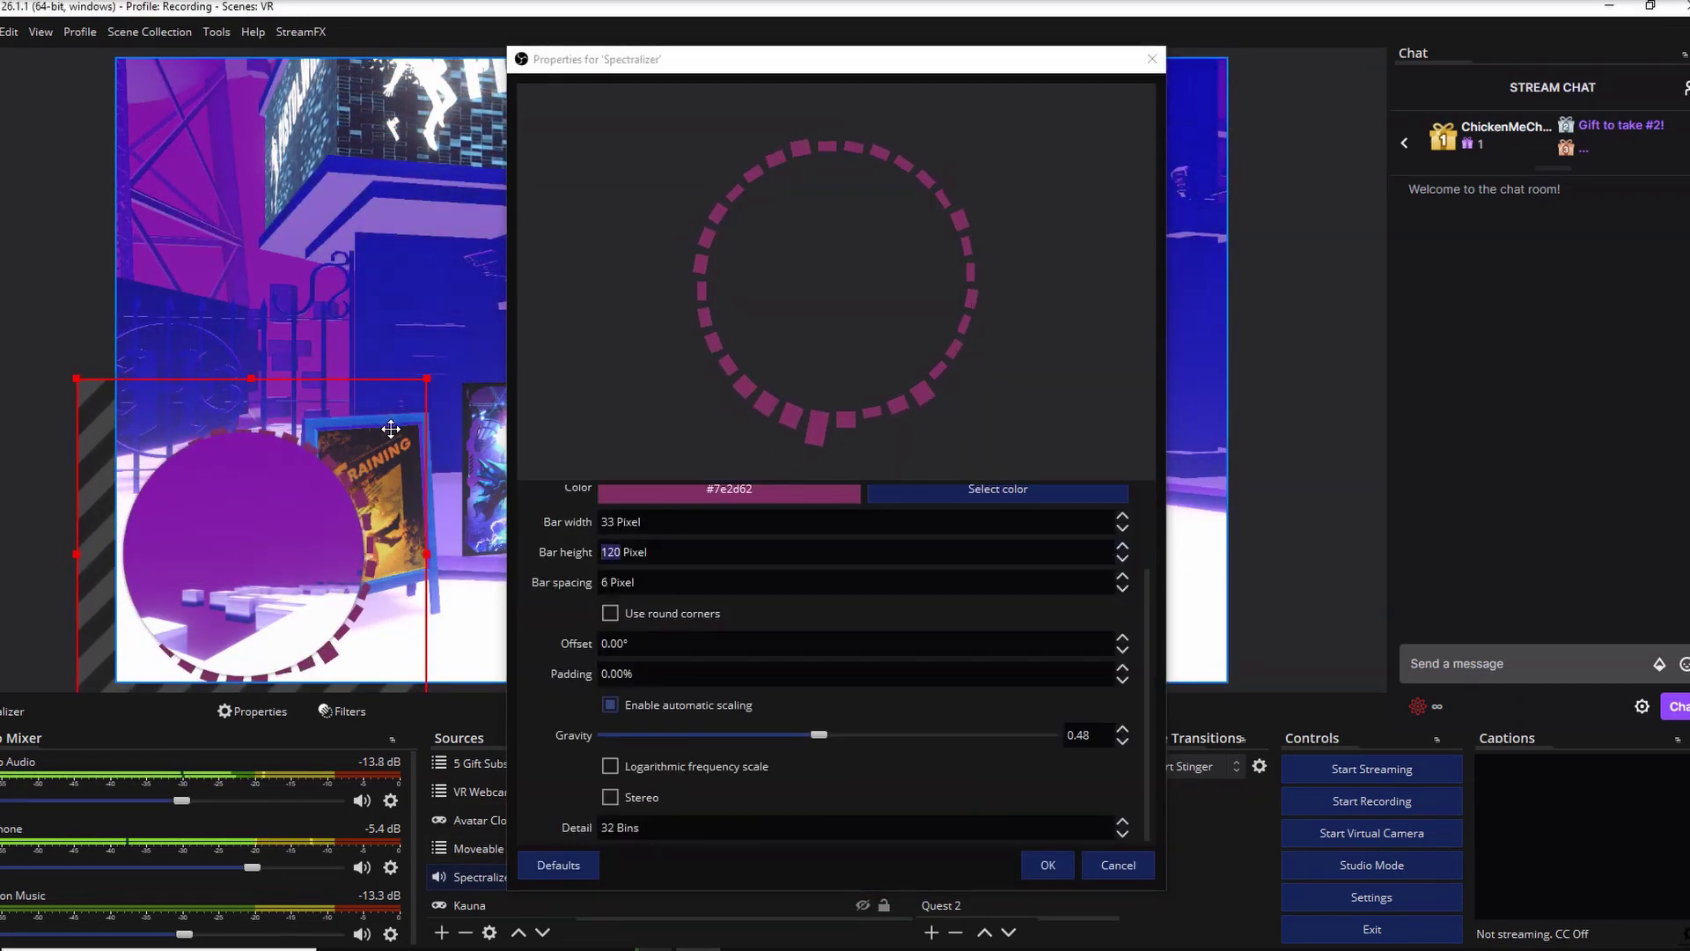
pyautogui.click(1048, 865)
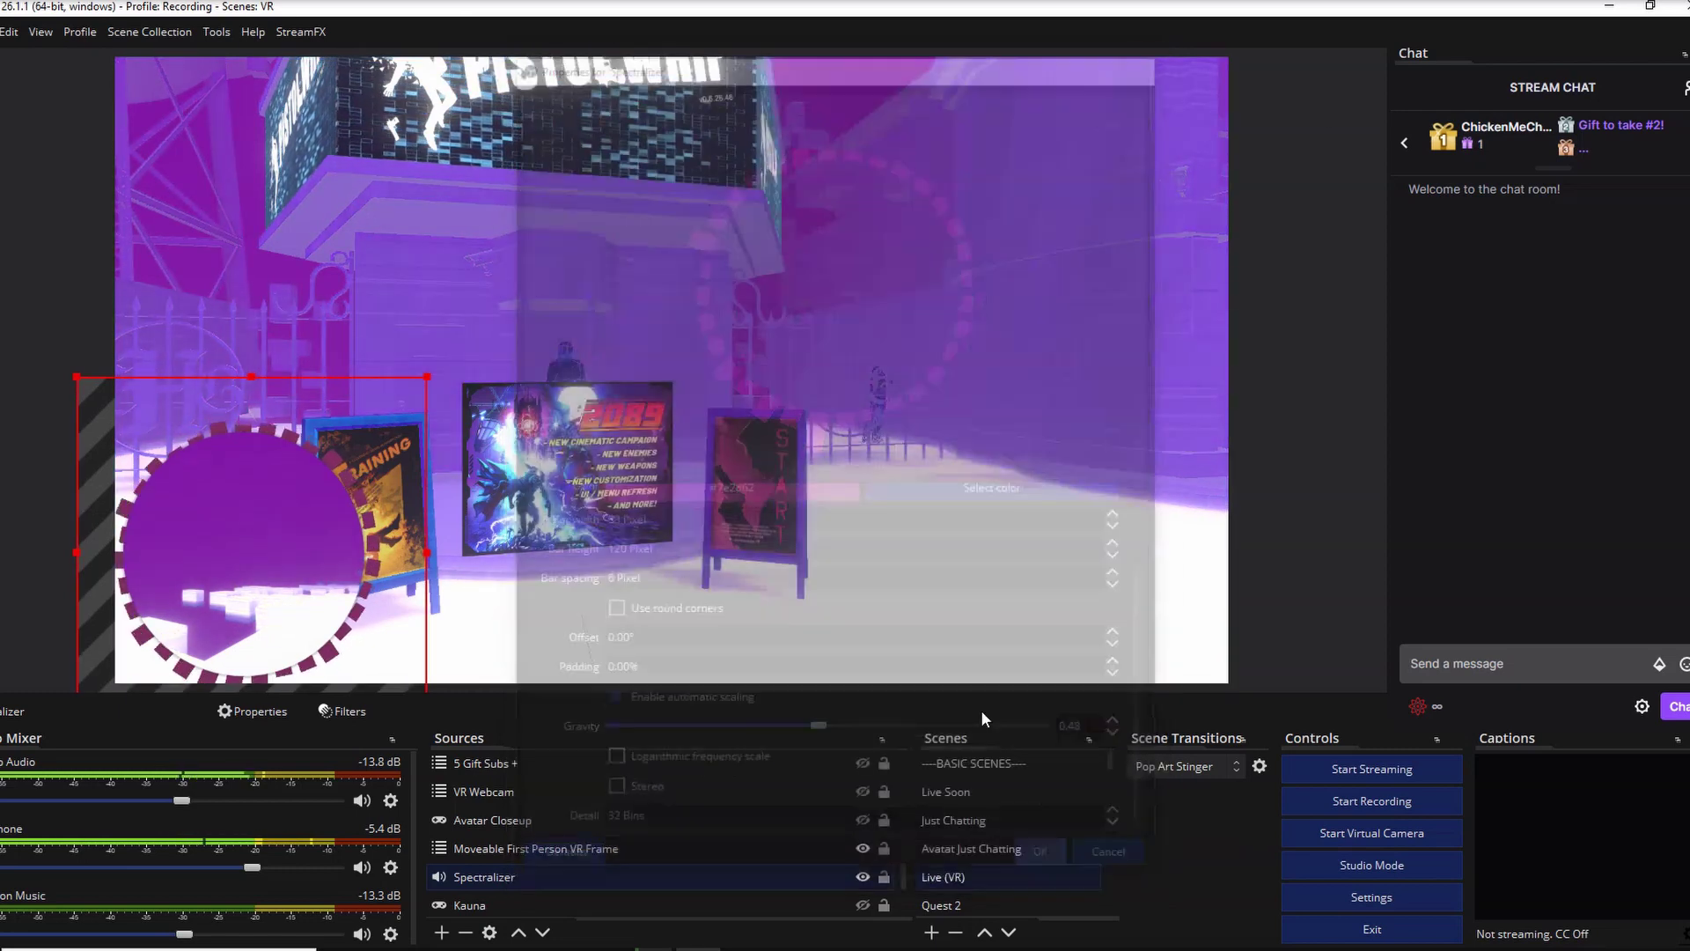
pyautogui.click(288, 233)
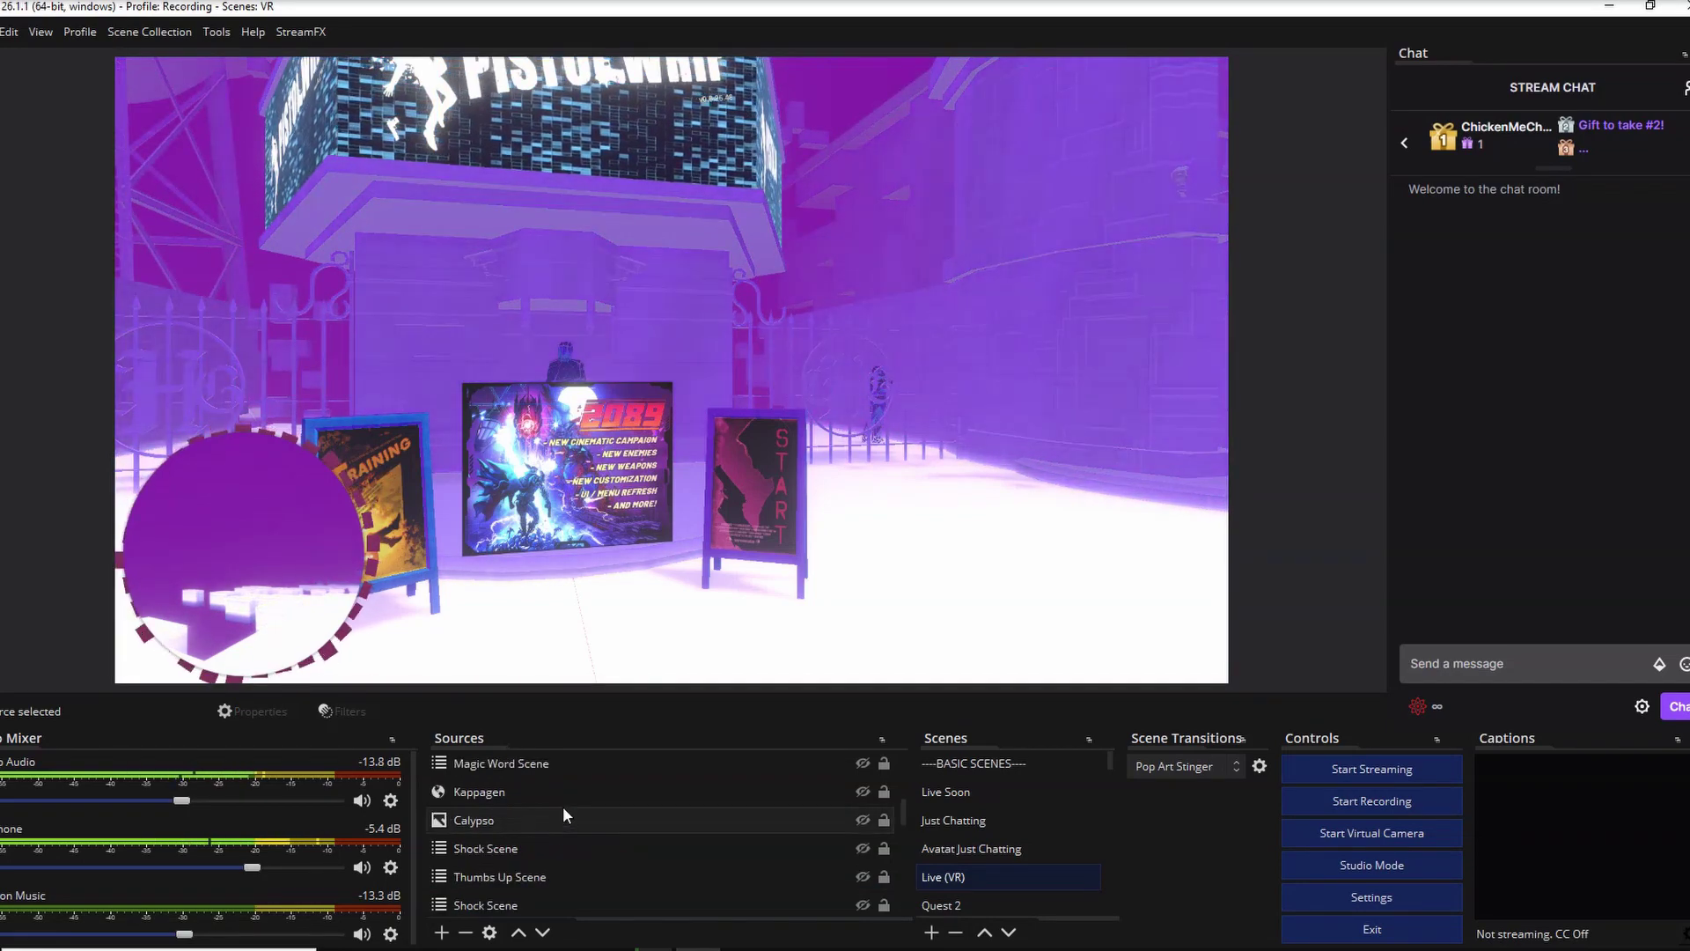
# Bring up the Filters window for the Spectralizer source.
pyautogui.scroll(3, 562, 805)
pyautogui.scroll(-5, 611, 817)
pyautogui.scroll(-5, 544, 780)
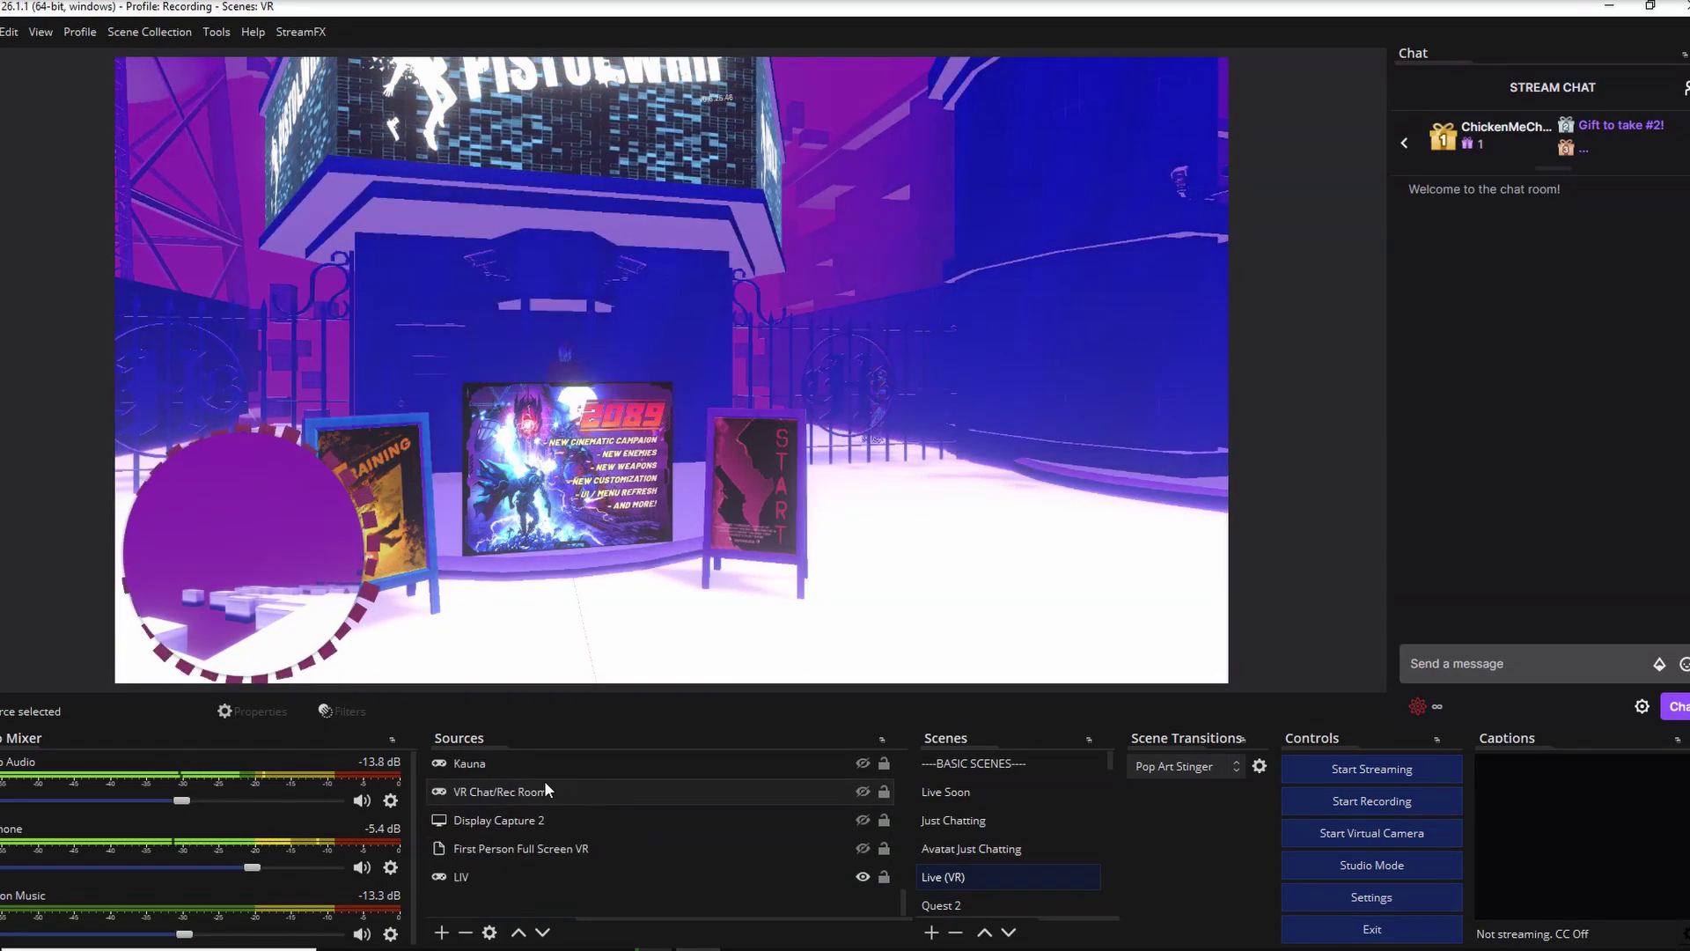
pyautogui.scroll(1, 543, 780)
pyautogui.rightClick(536, 817)
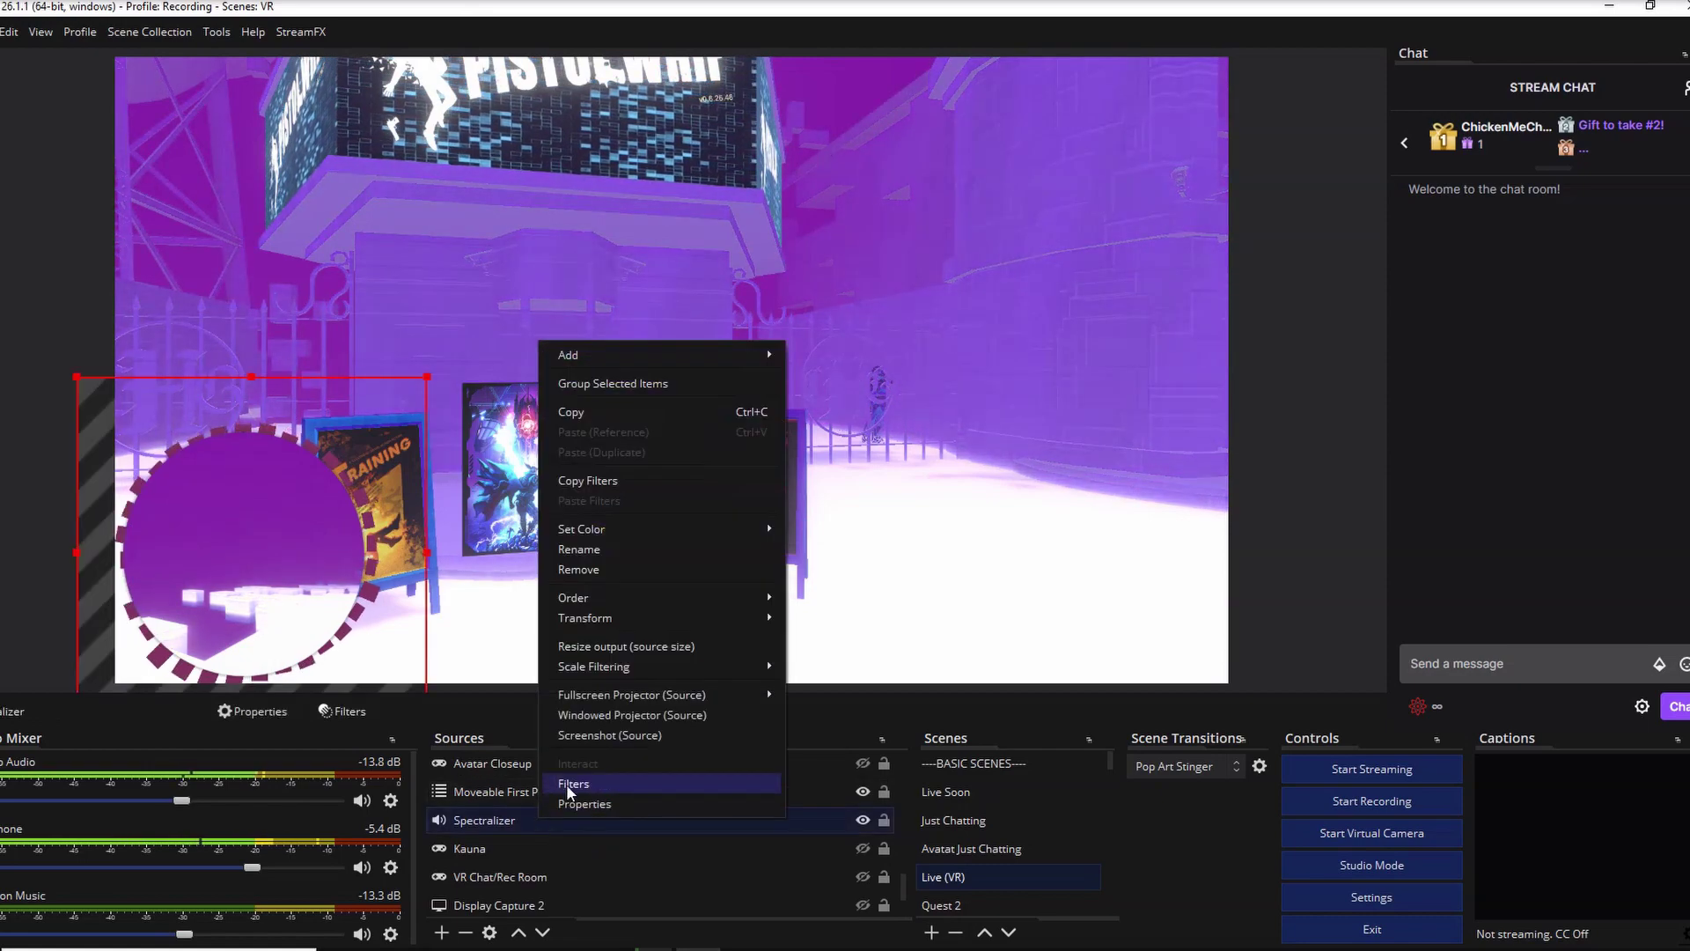
pyautogui.click(567, 784)
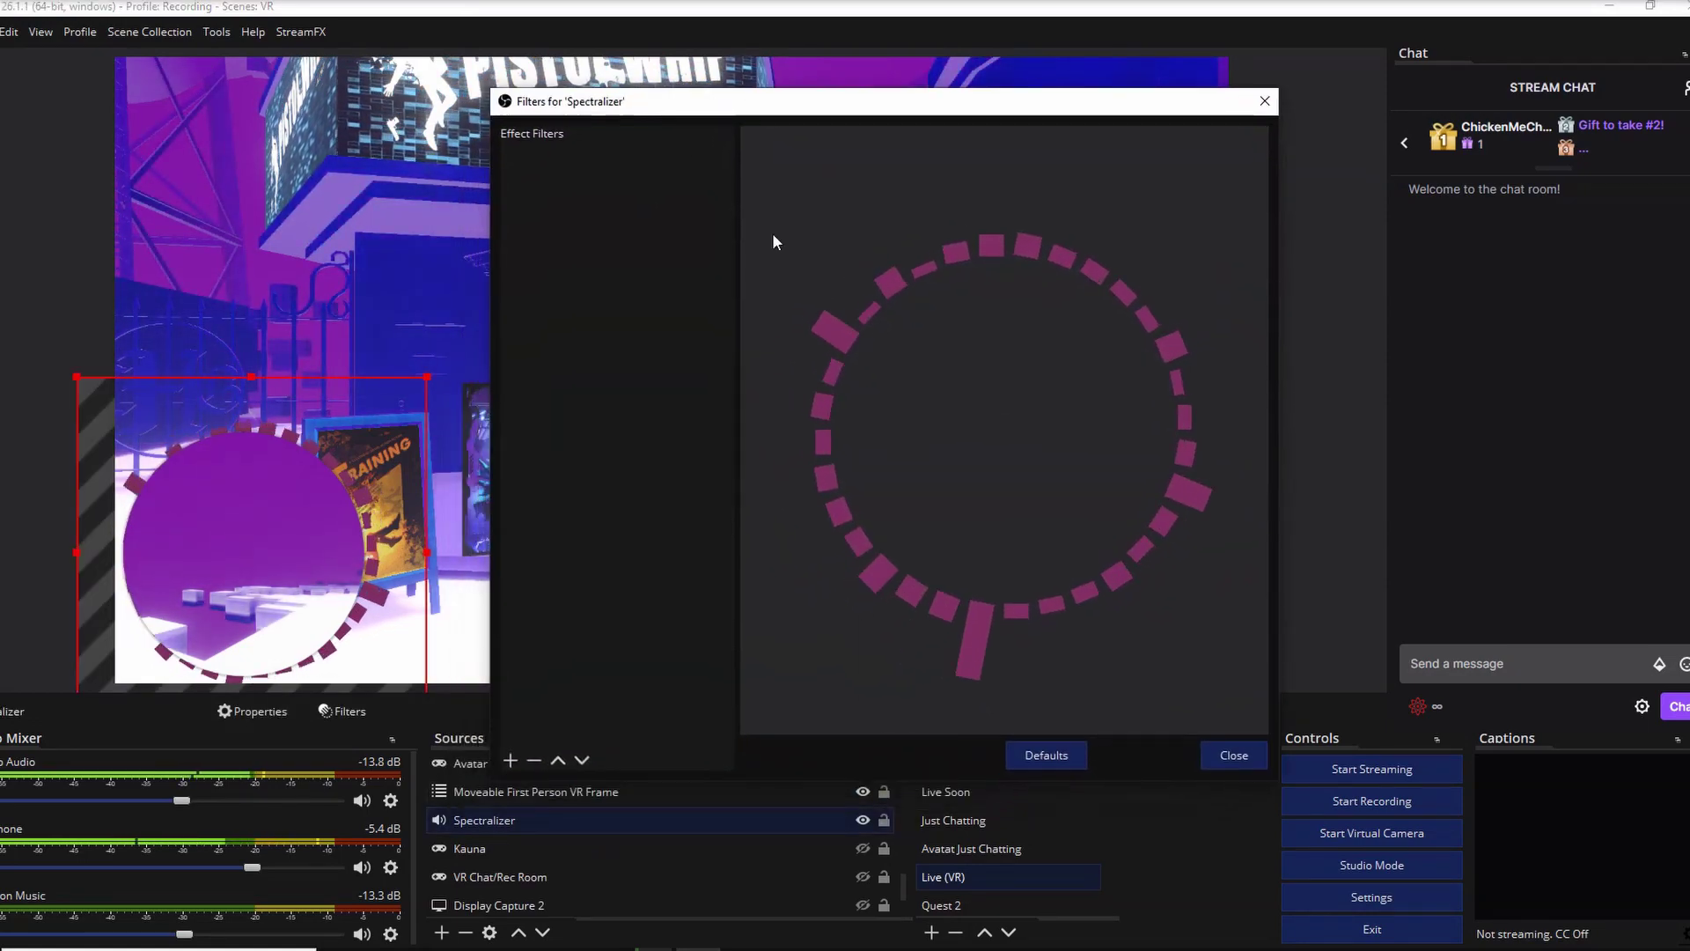
# Add a Color Correction filter with opacity lowered to 68 and close the filters.
pyautogui.click(511, 760)
pyautogui.click(579, 397)
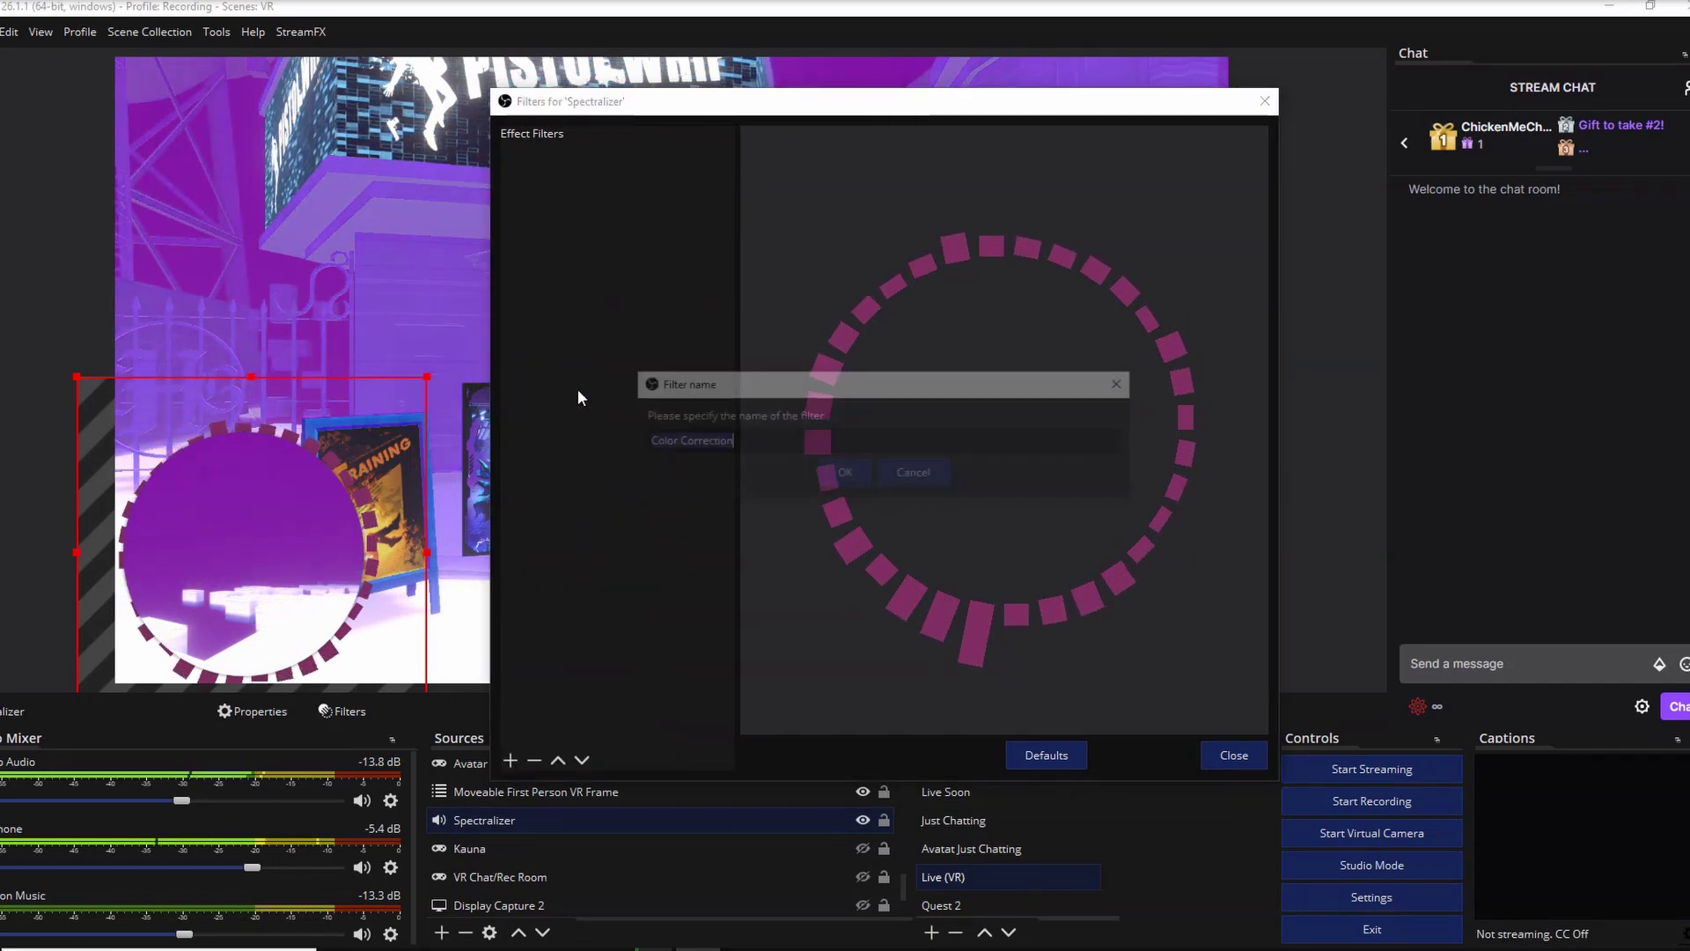
pyautogui.click(843, 469)
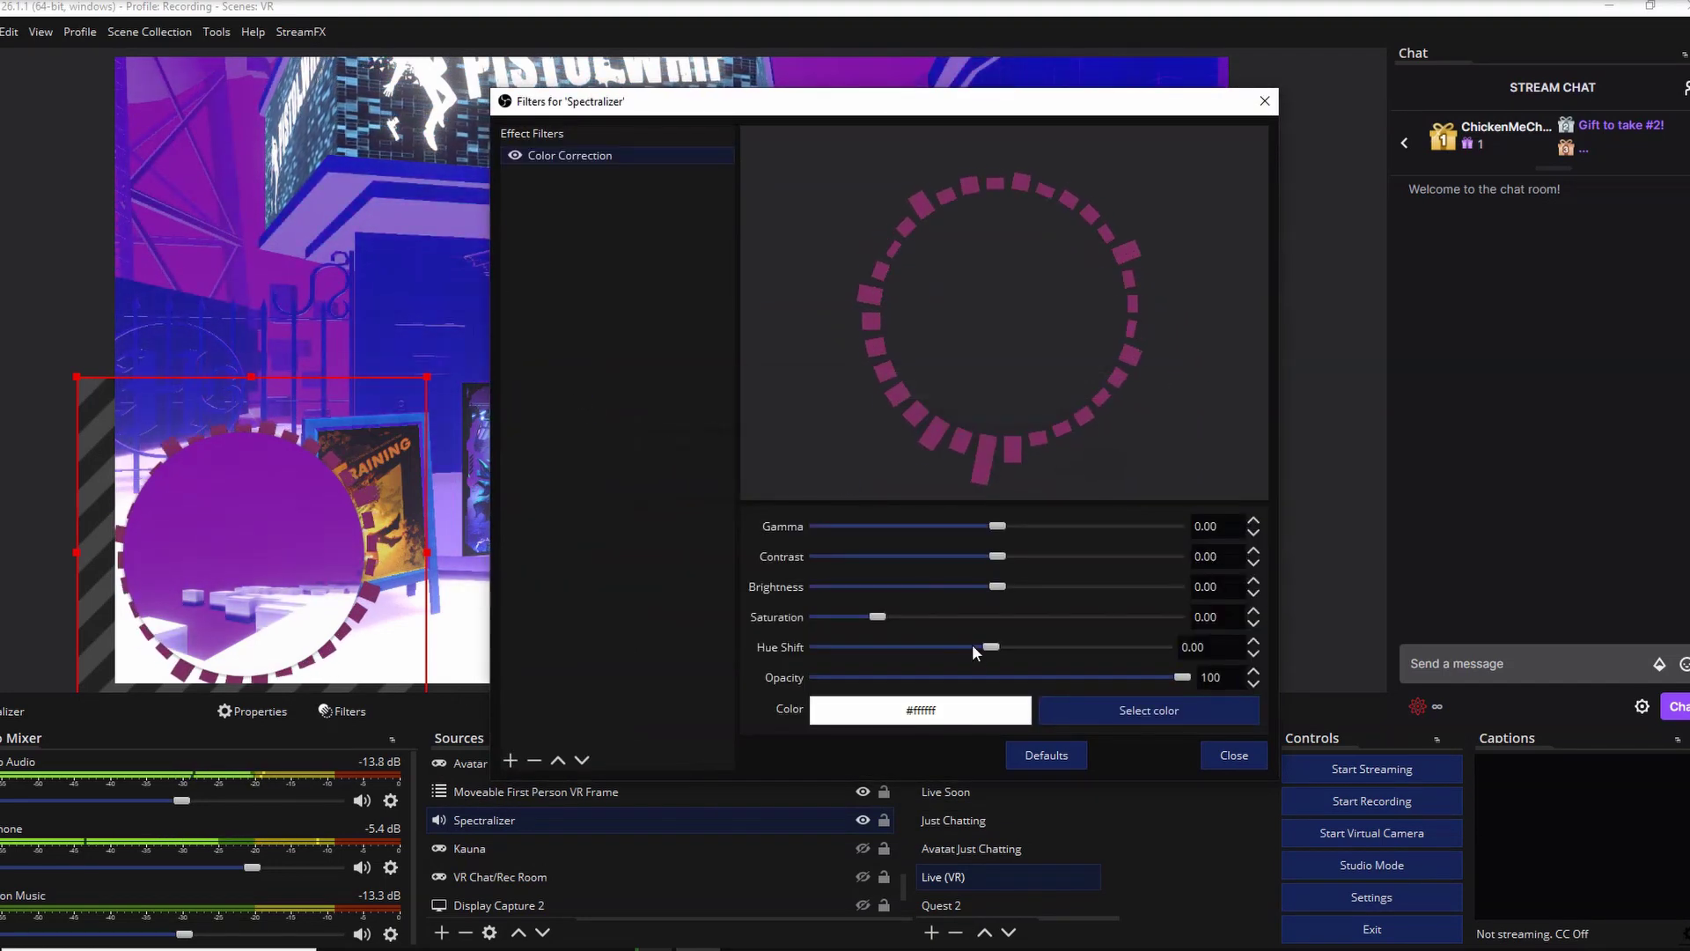
pyautogui.moveTo(1170, 674); pyautogui.dragTo(1067, 679)
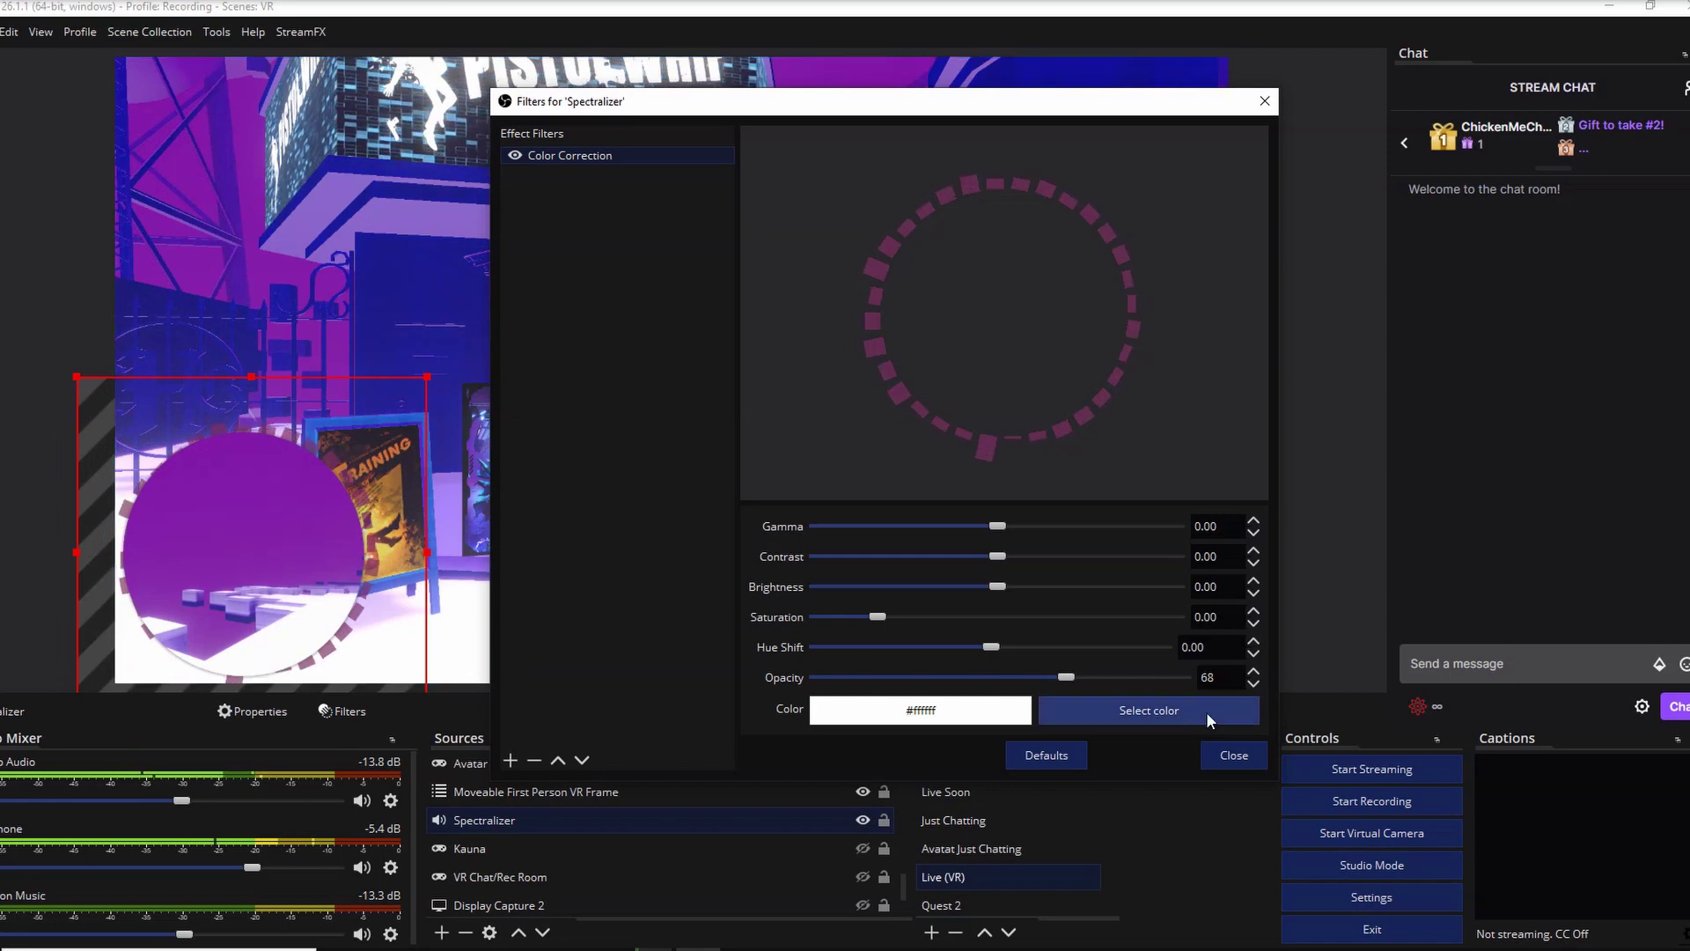
pyautogui.click(1232, 755)
pyautogui.click(28, 120)
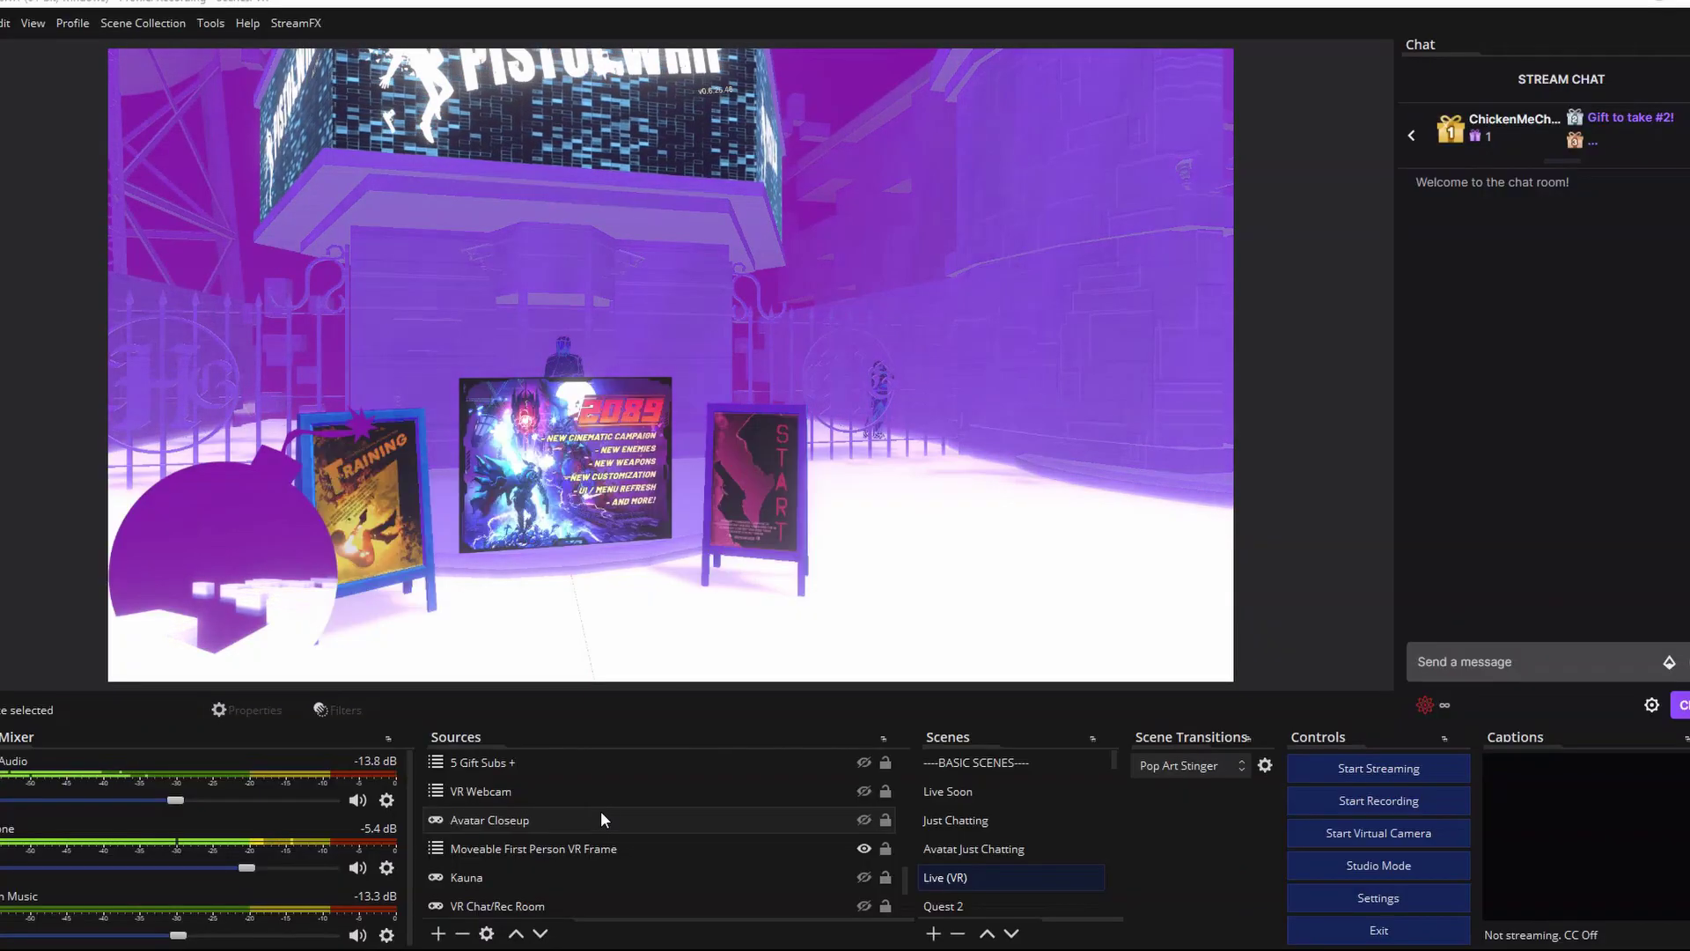
# Select the Moveable First Person VR Frame source in the Sources list.
pyautogui.click(579, 843)
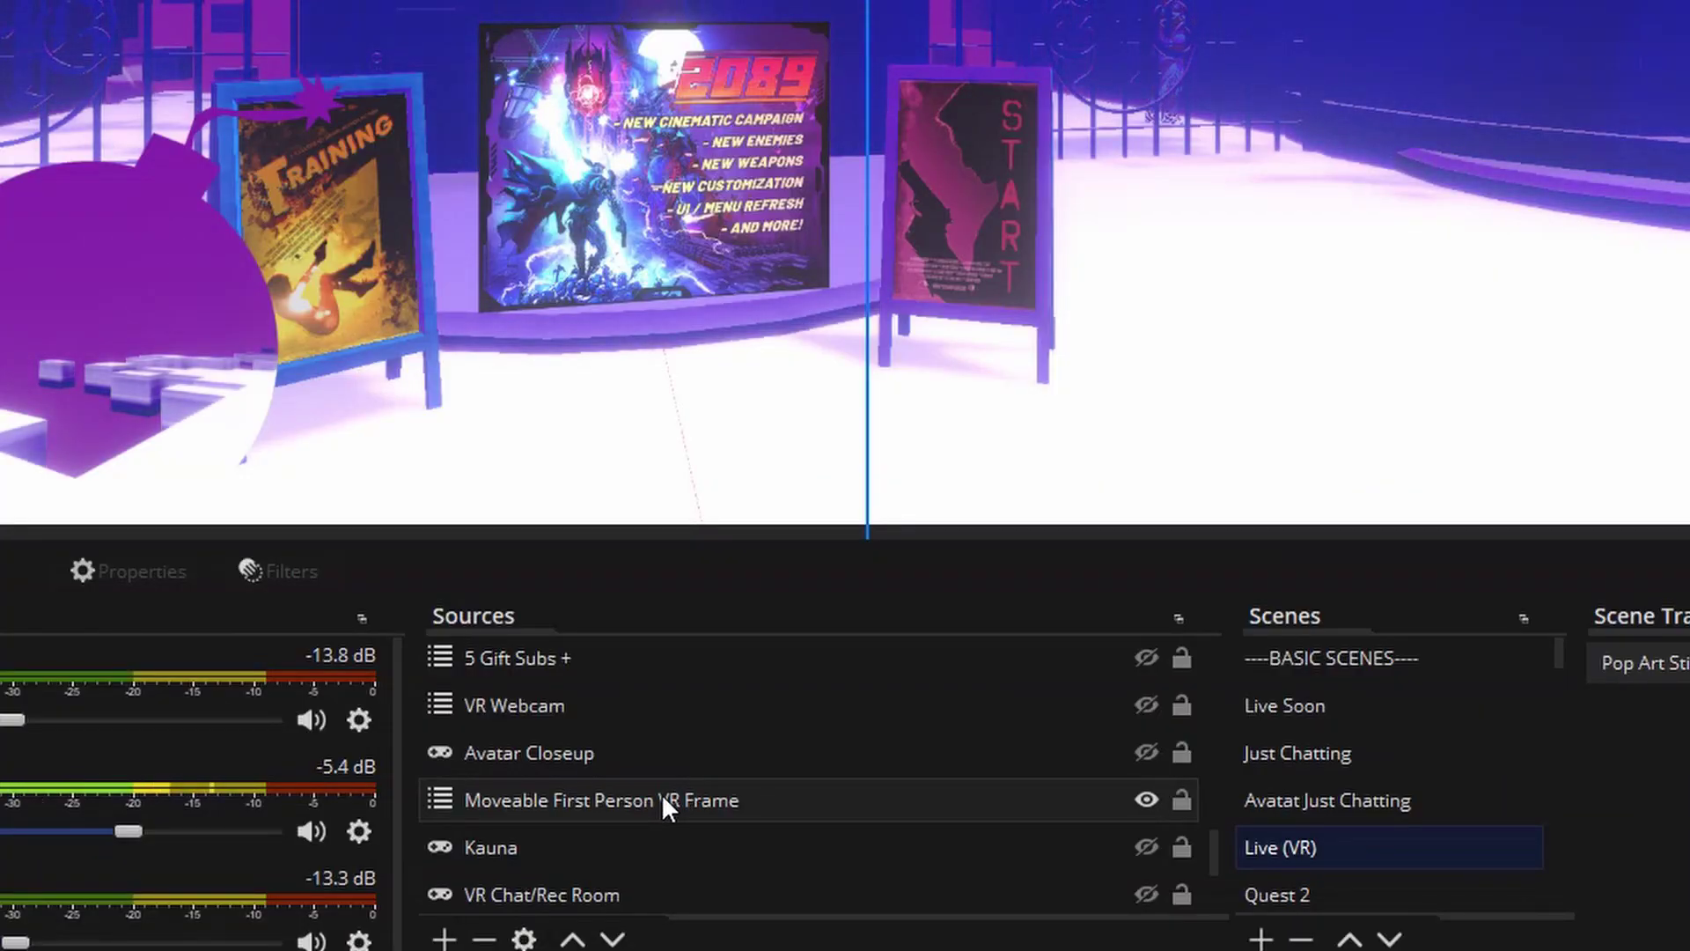
# Add an SDF Effects filter to the Moveable First Person VR Frame source.
pyautogui.rightClick(662, 794)
pyautogui.click(723, 736)
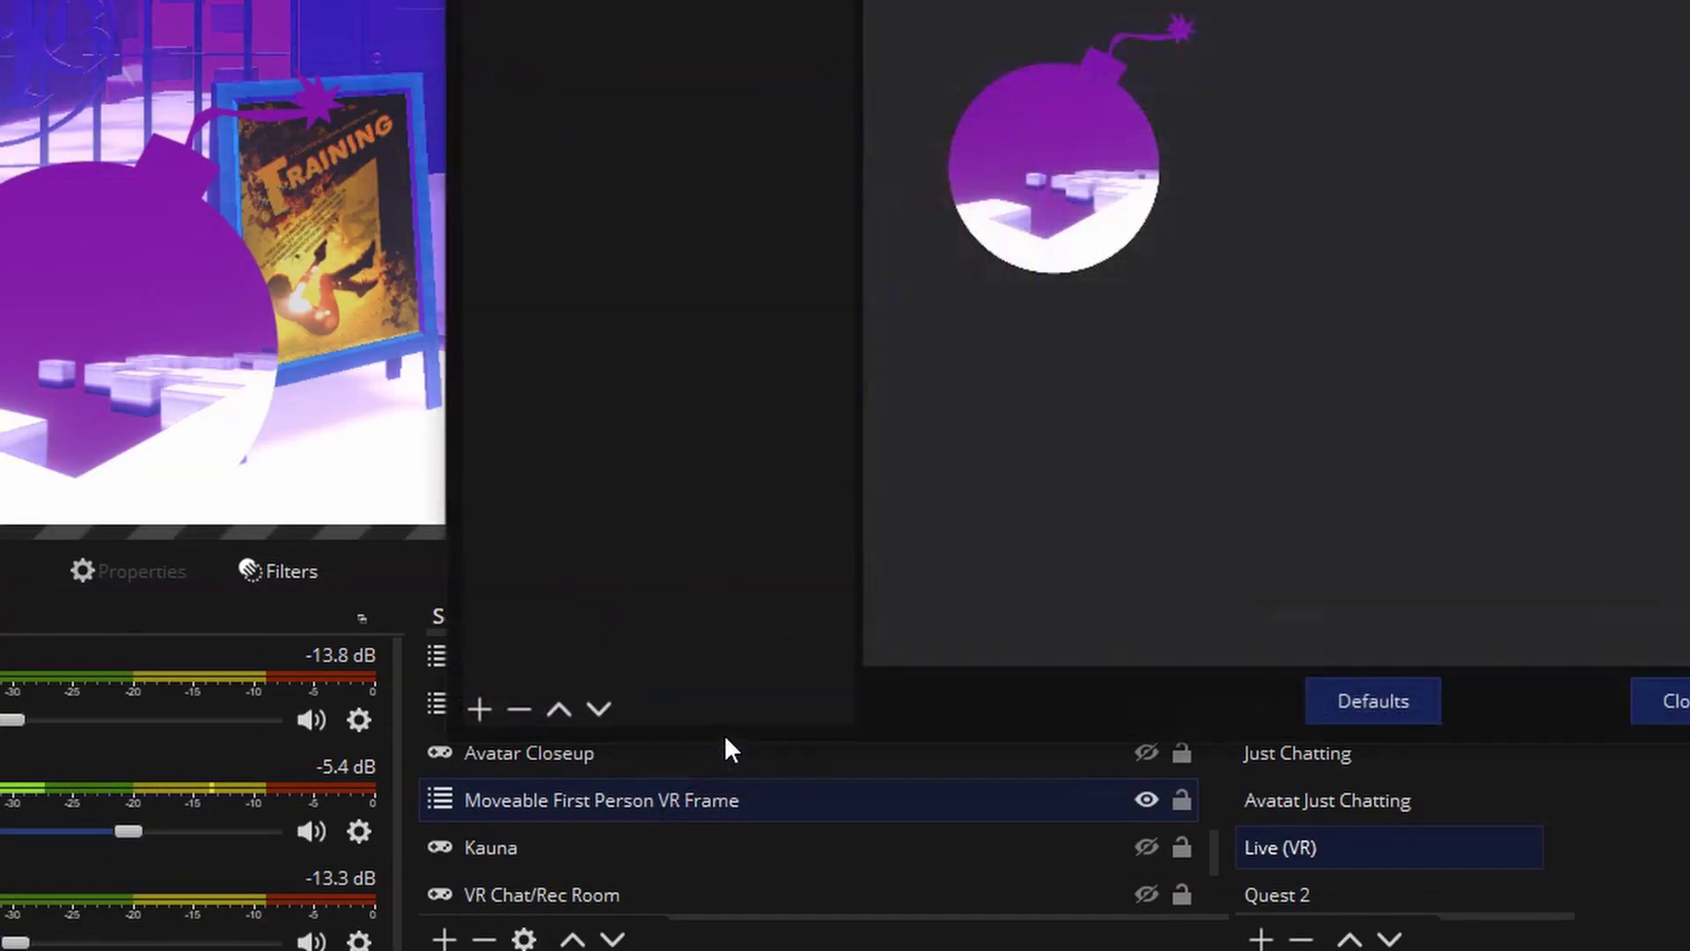
pyautogui.click(478, 709)
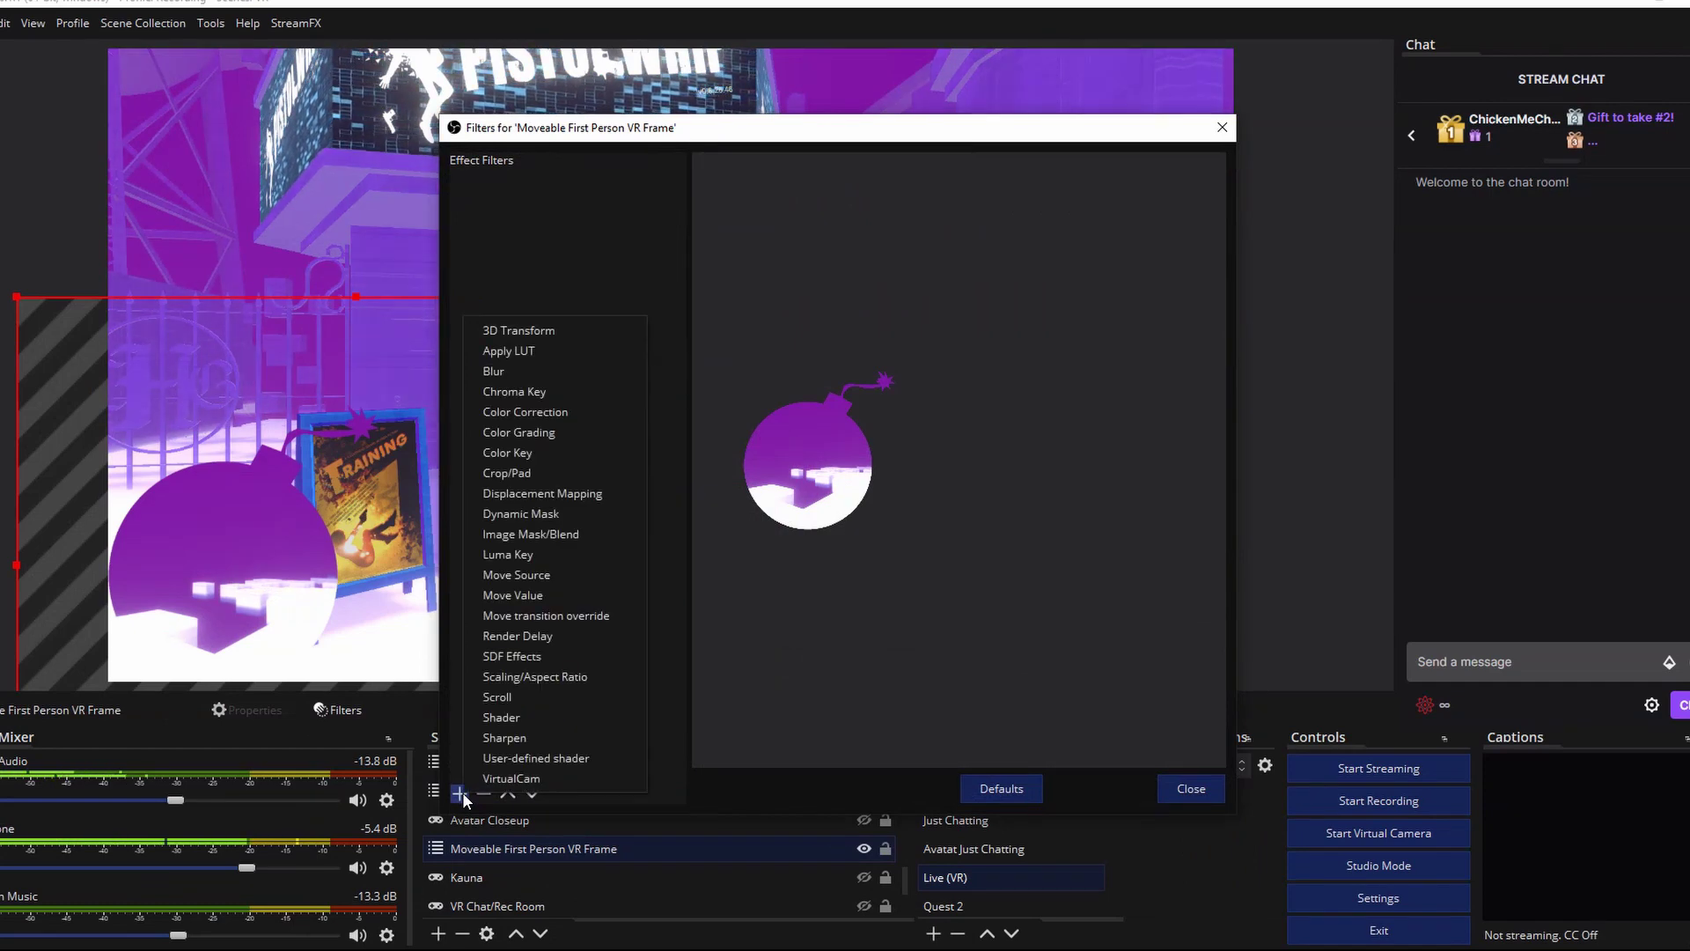
pyautogui.click(515, 656)
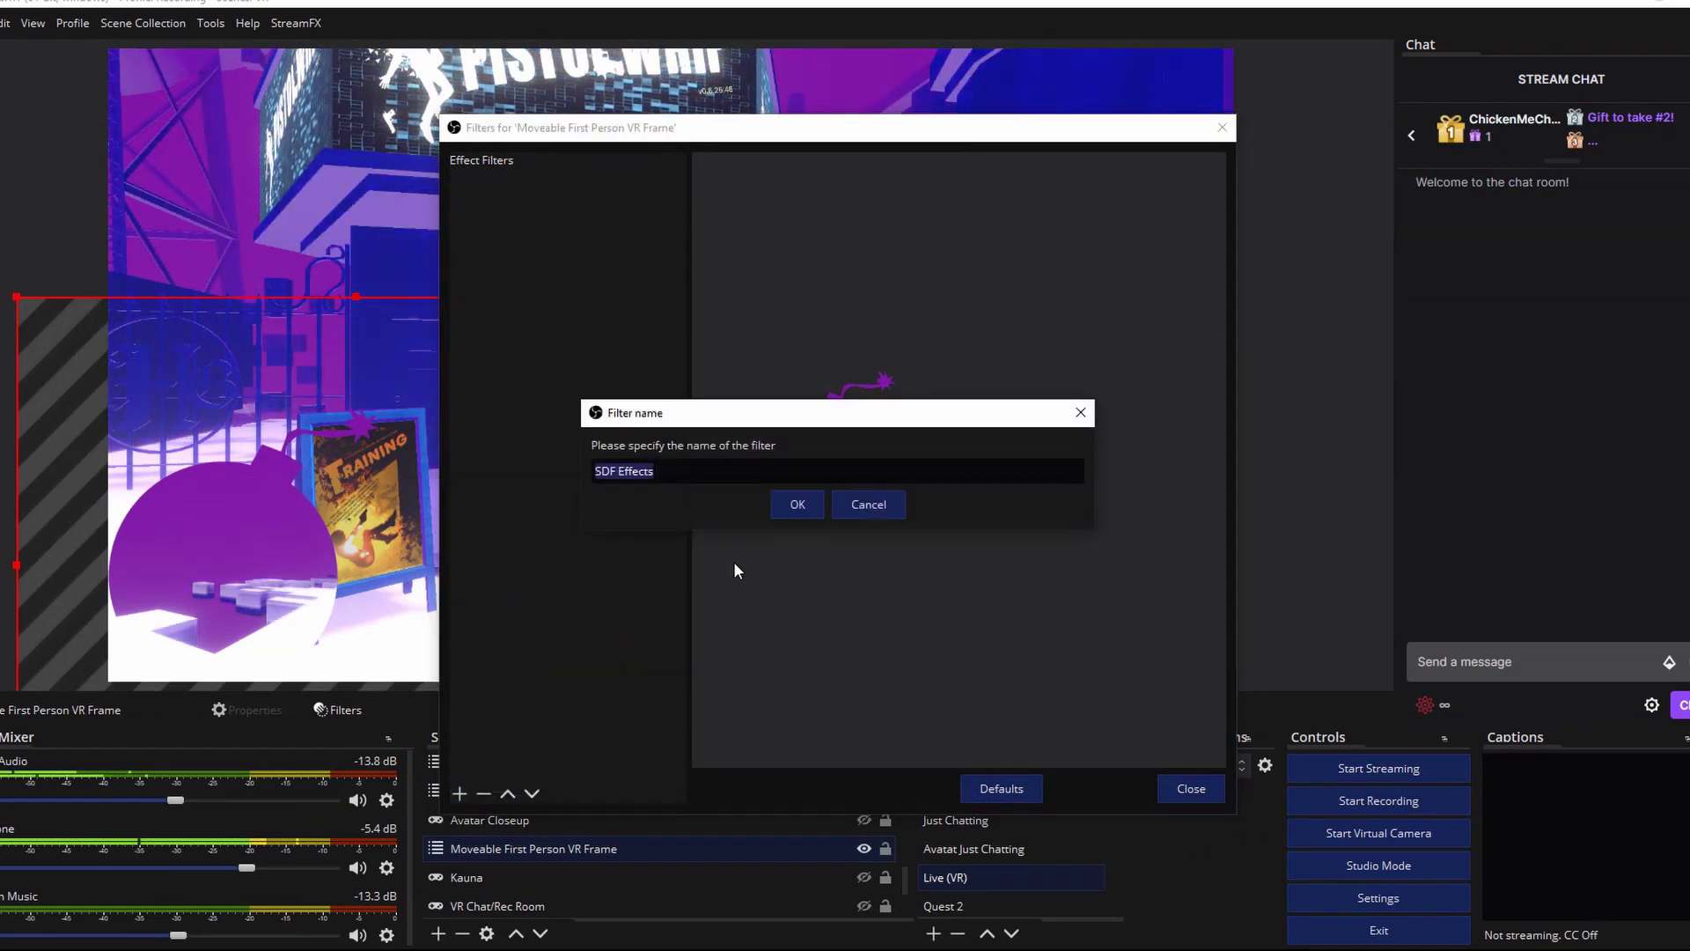
pyautogui.click(797, 503)
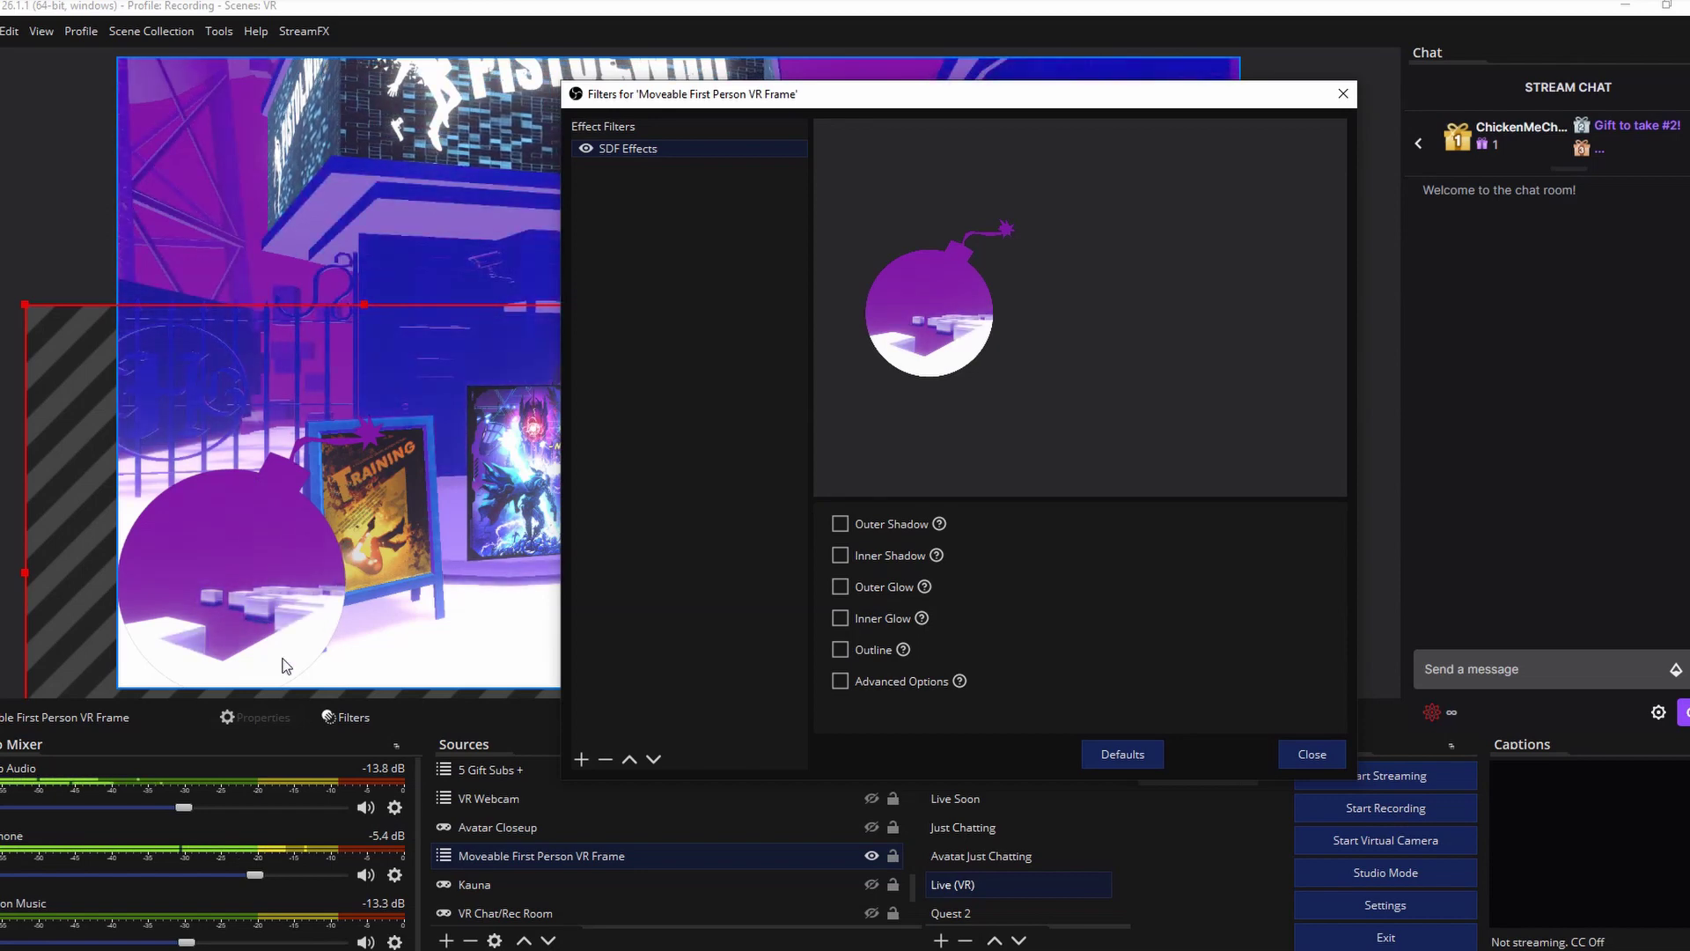
# Try outer shadow, inner shadow, outer glow, inner glow and outline, turning each back off.
pyautogui.click(841, 524)
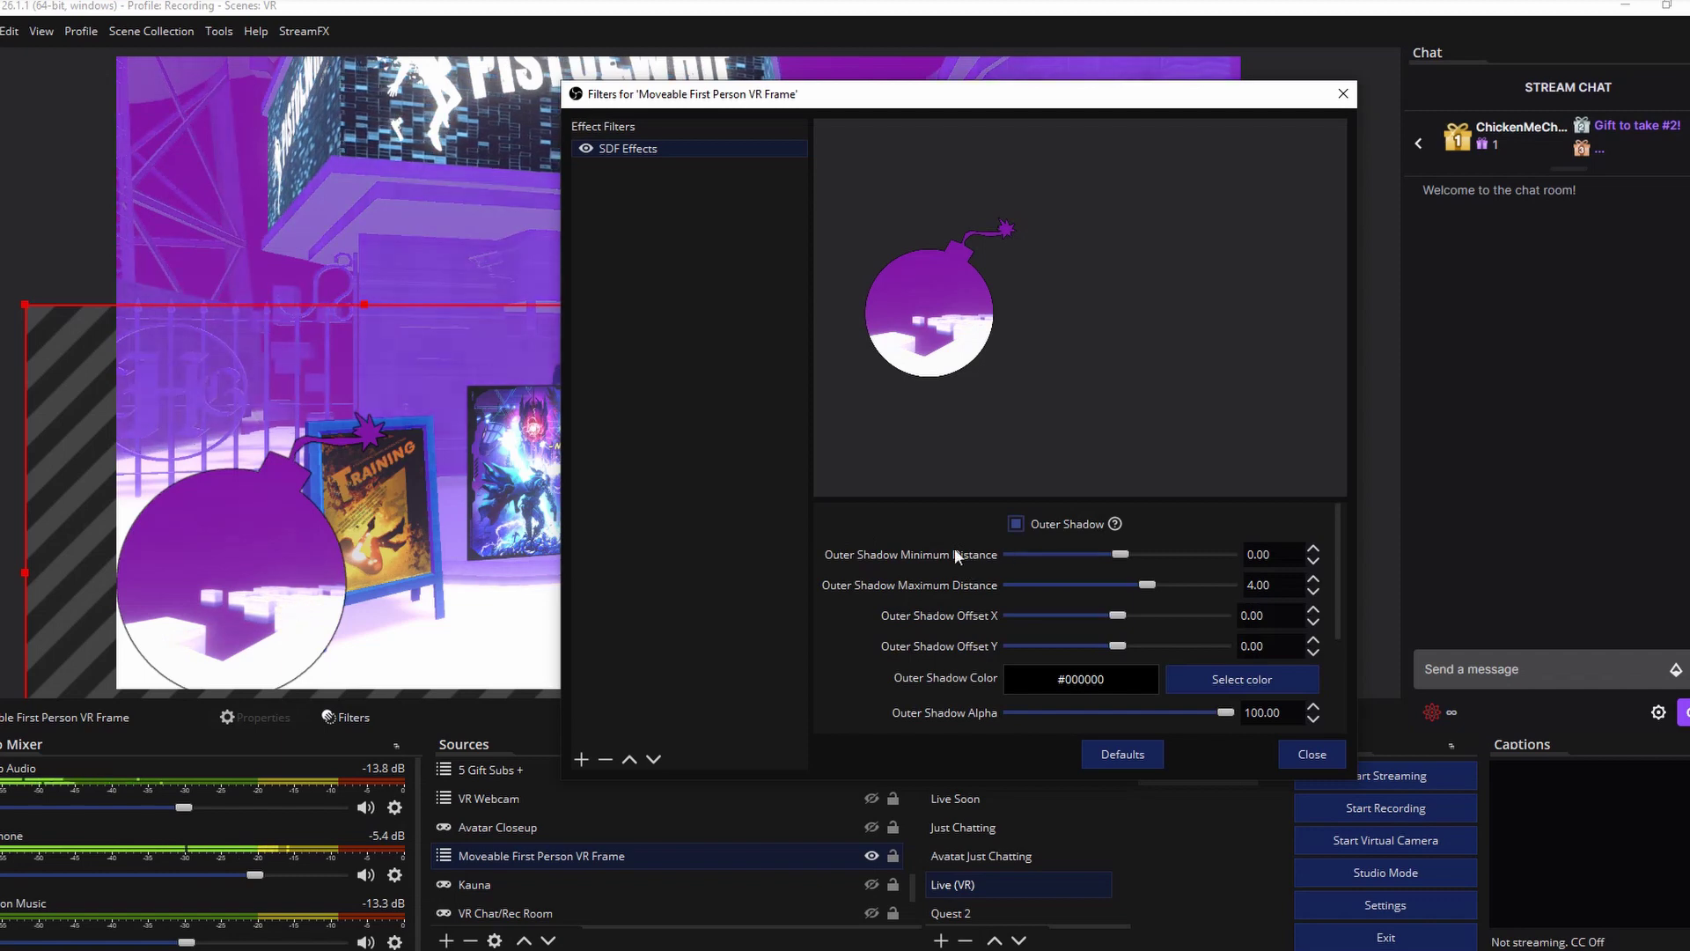
pyautogui.click(1015, 525)
pyautogui.click(841, 555)
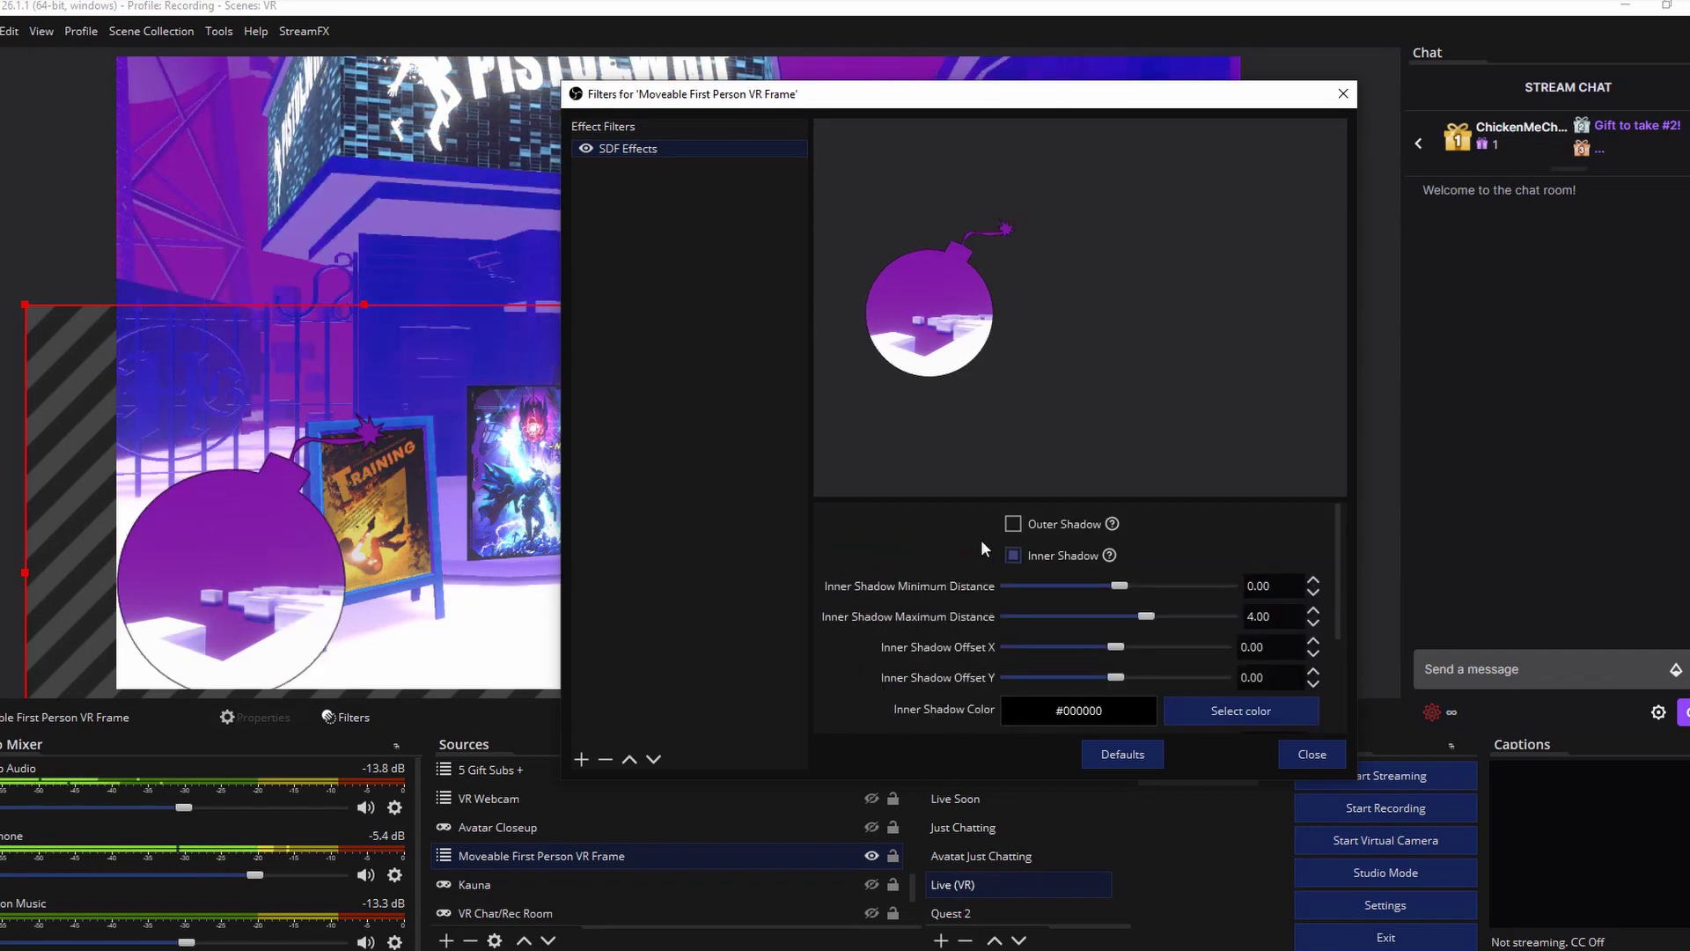
pyautogui.click(1012, 554)
pyautogui.click(841, 586)
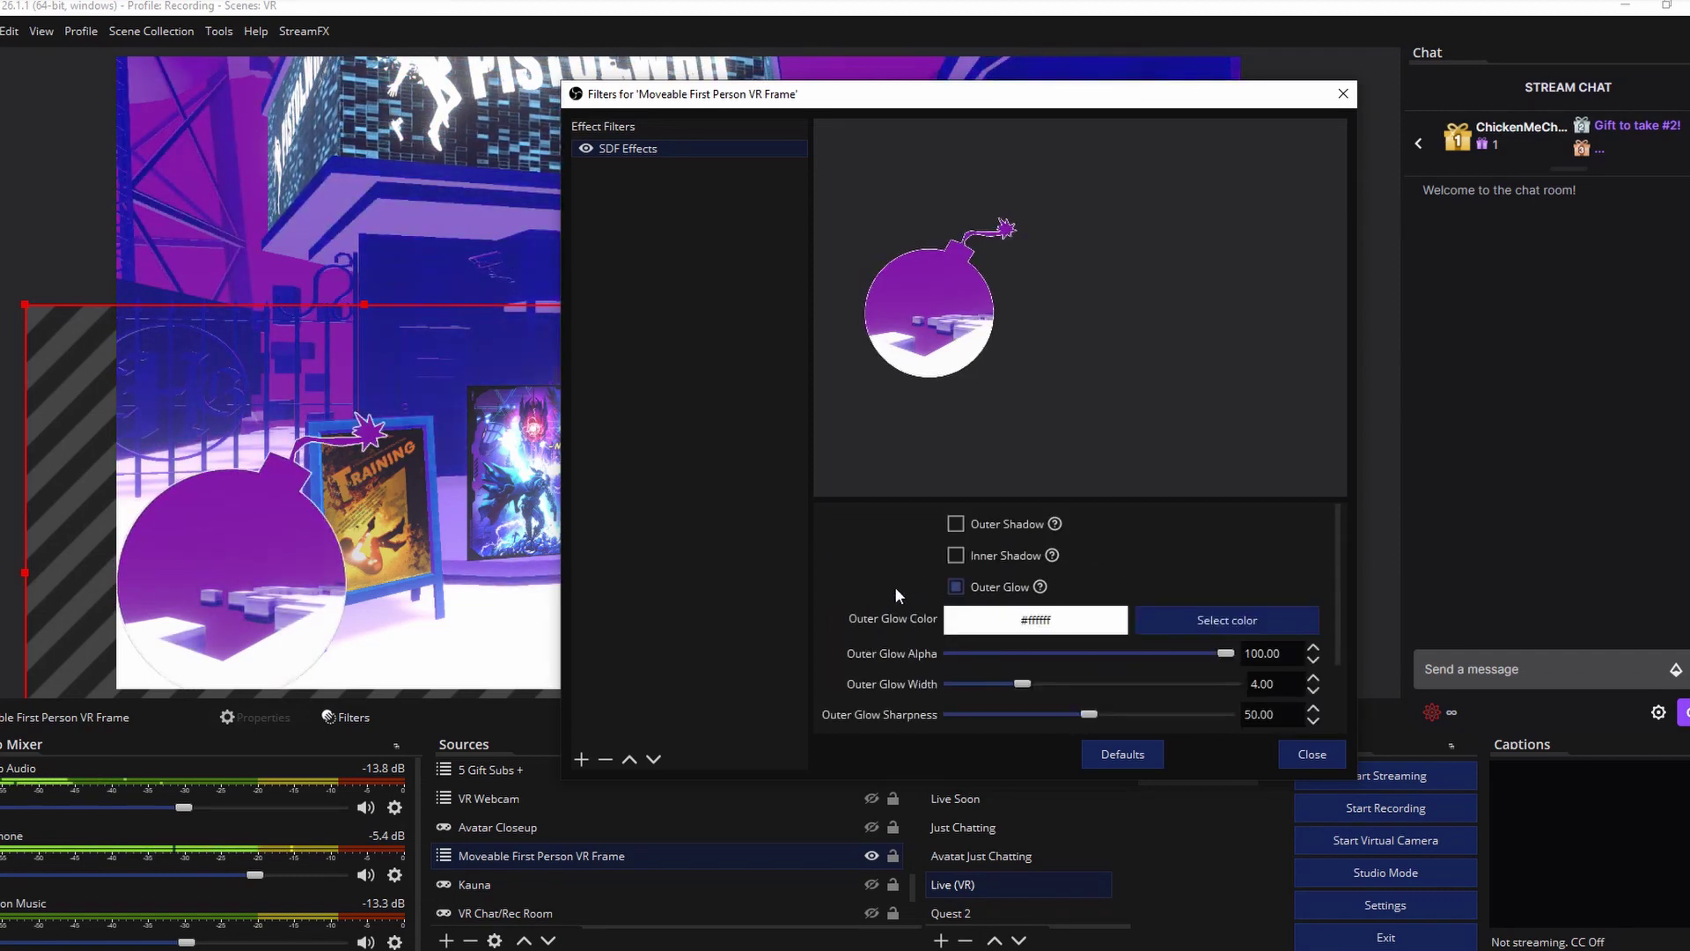
pyautogui.click(955, 587)
pyautogui.click(838, 617)
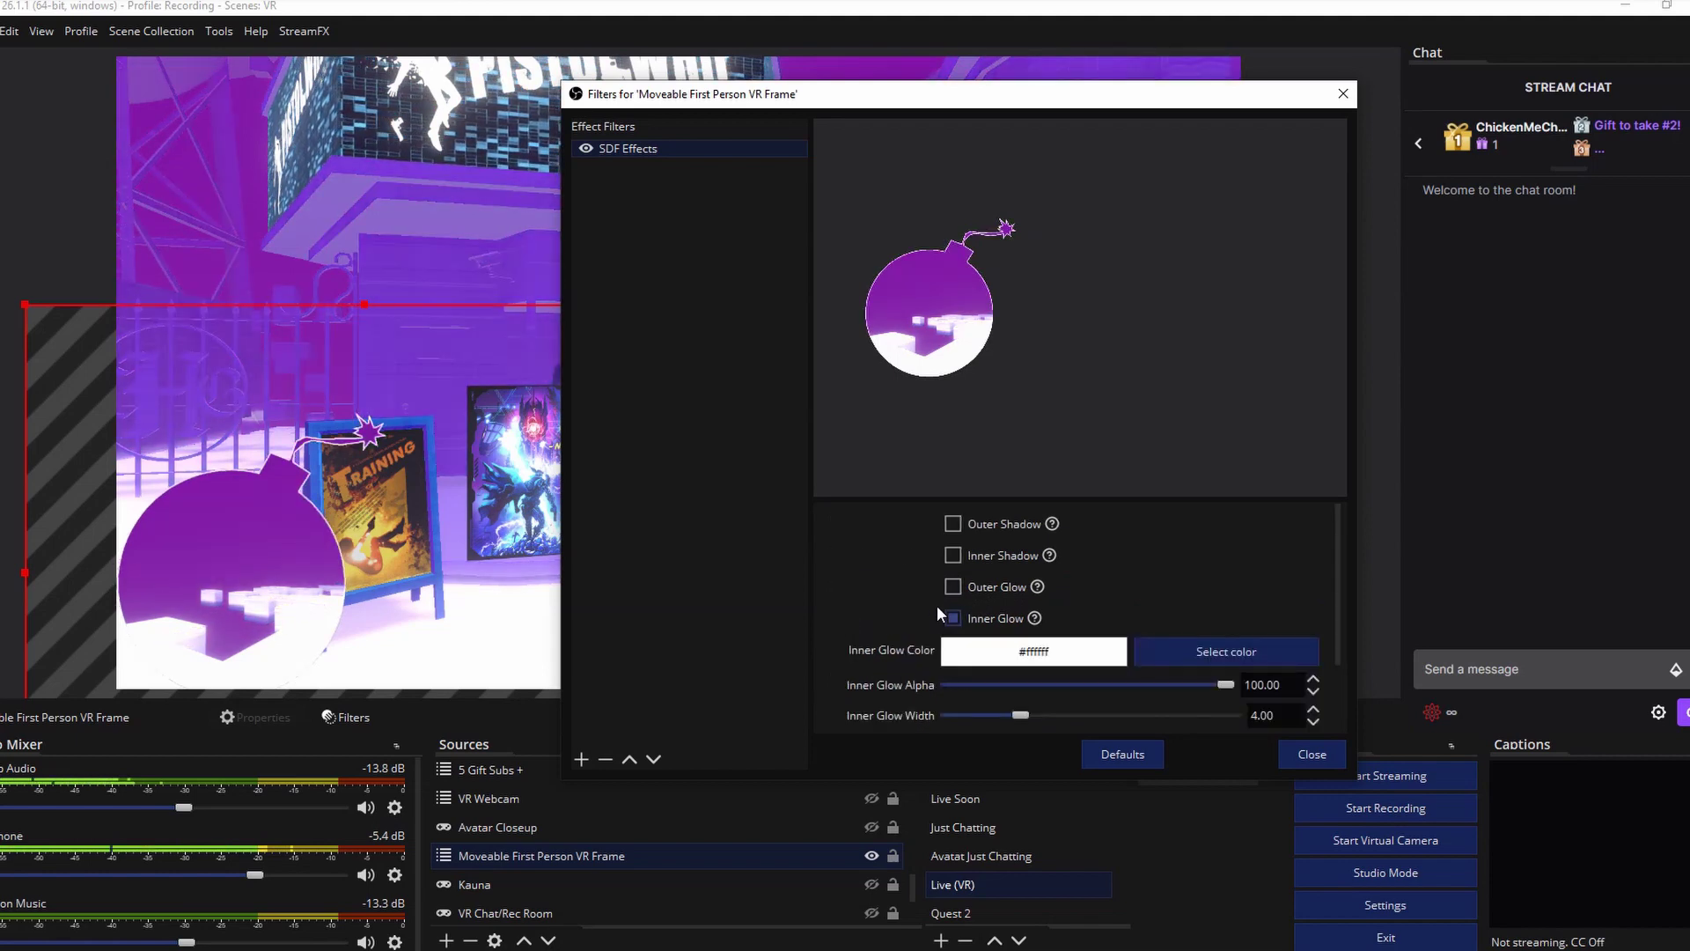
pyautogui.click(952, 618)
pyautogui.click(840, 649)
pyautogui.click(928, 652)
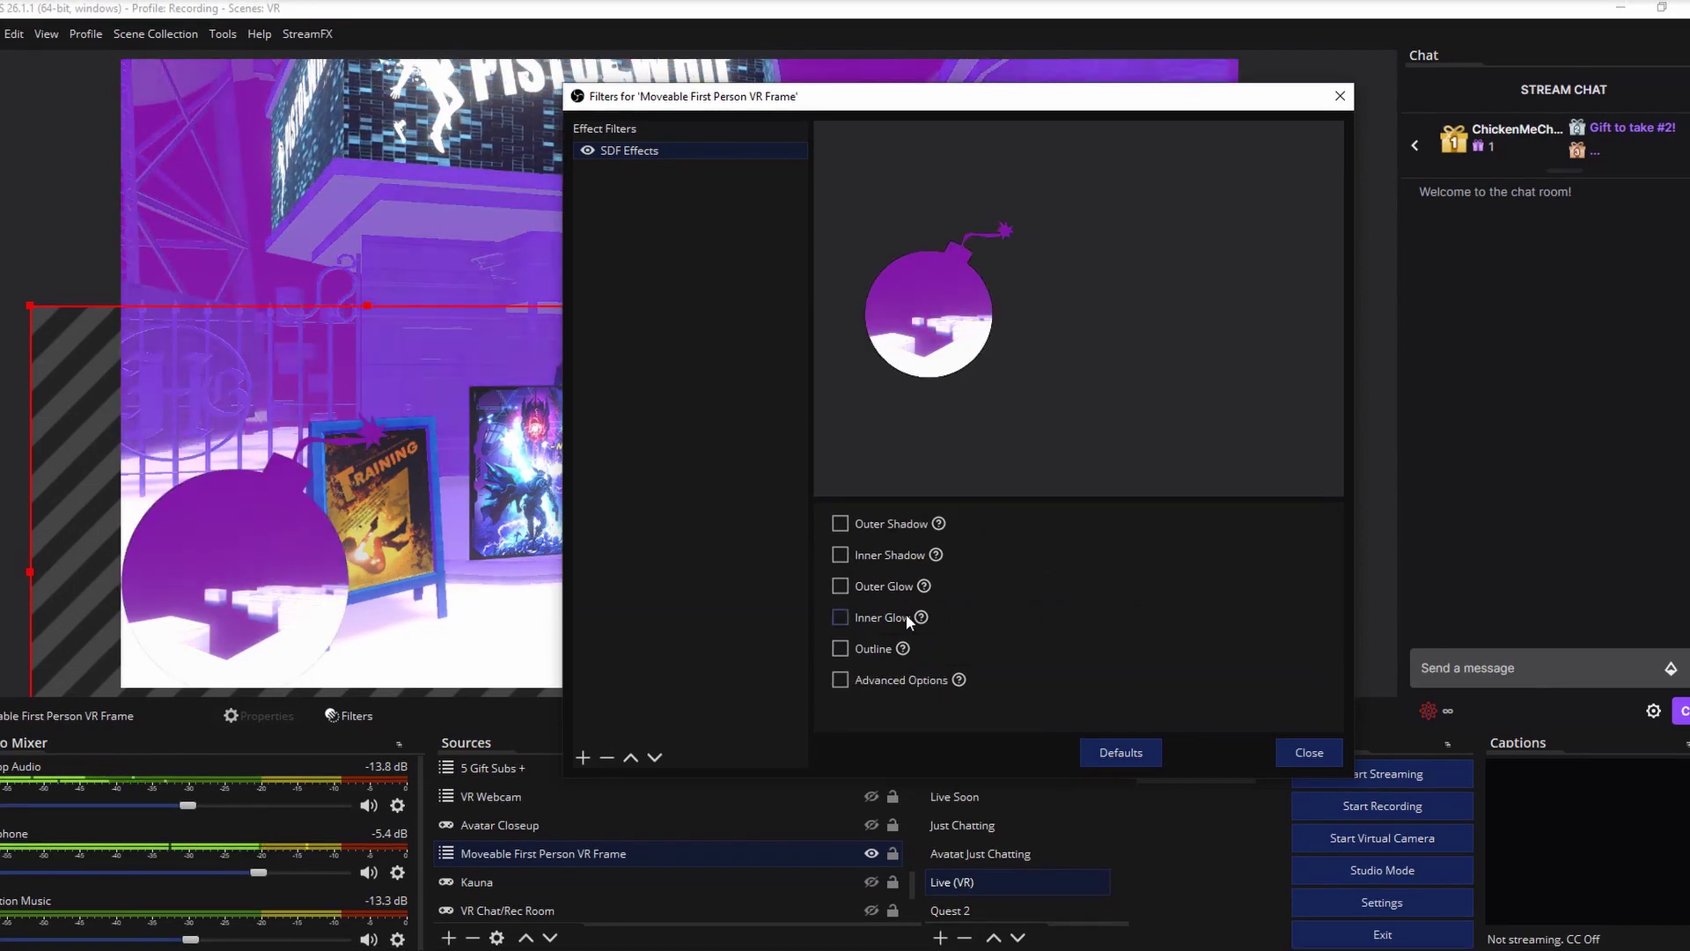
# Enable the outer shadow and adjust its minimum distance.
pyautogui.click(840, 523)
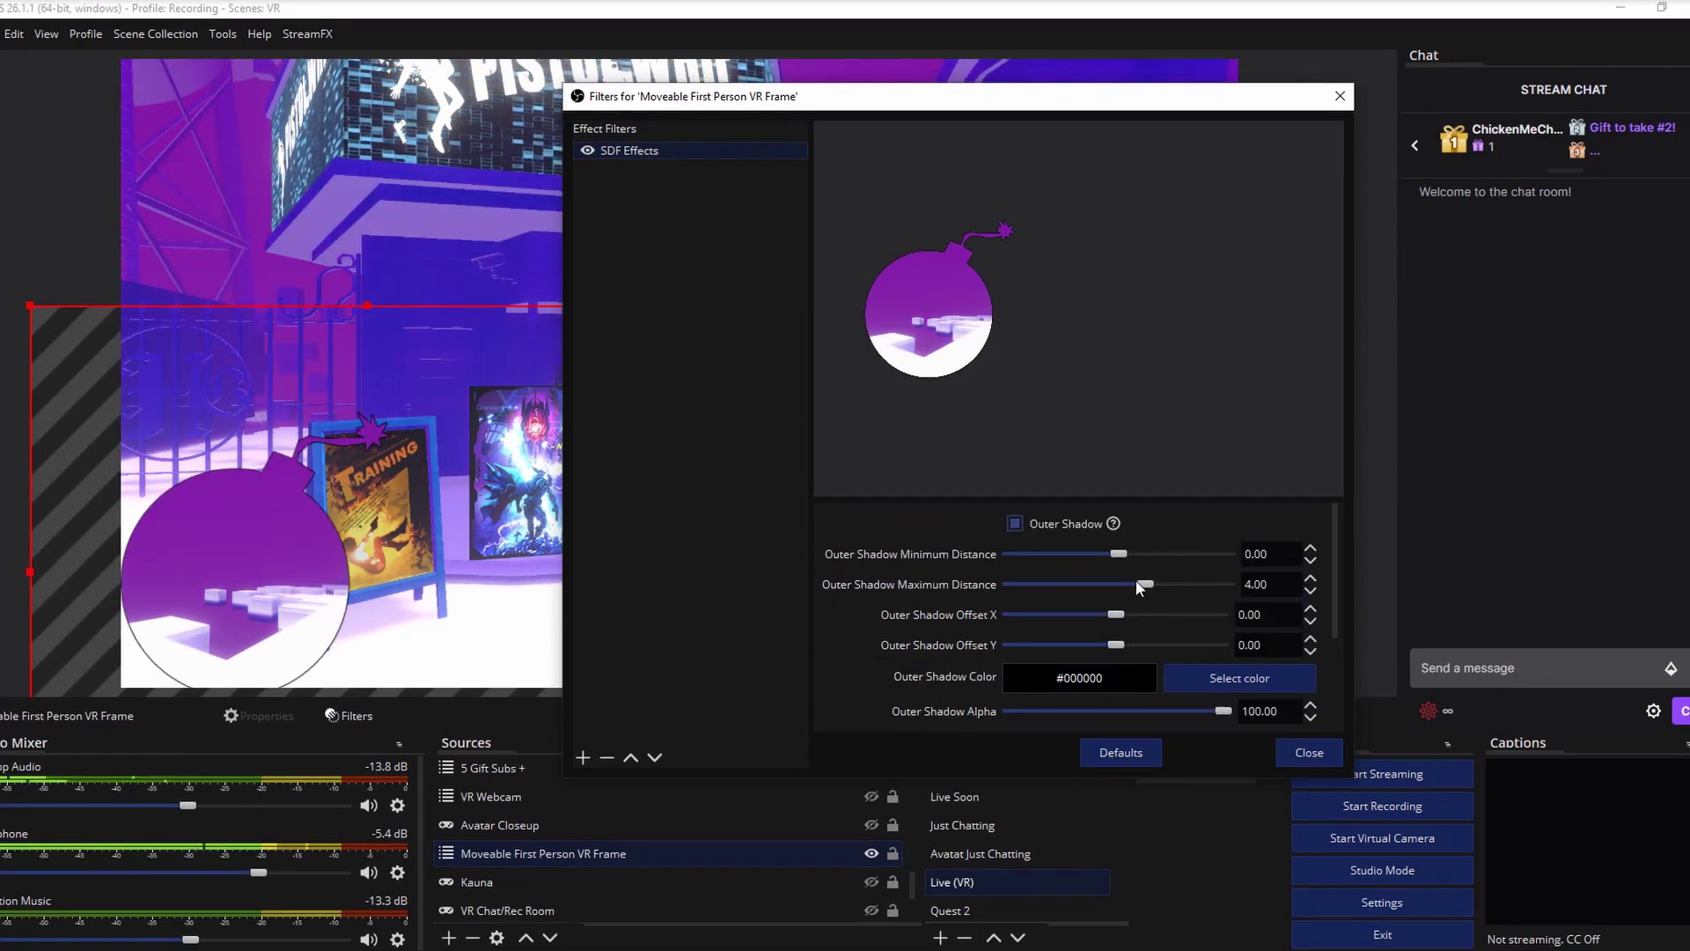
pyautogui.moveTo(1064, 555); pyautogui.dragTo(1150, 578)
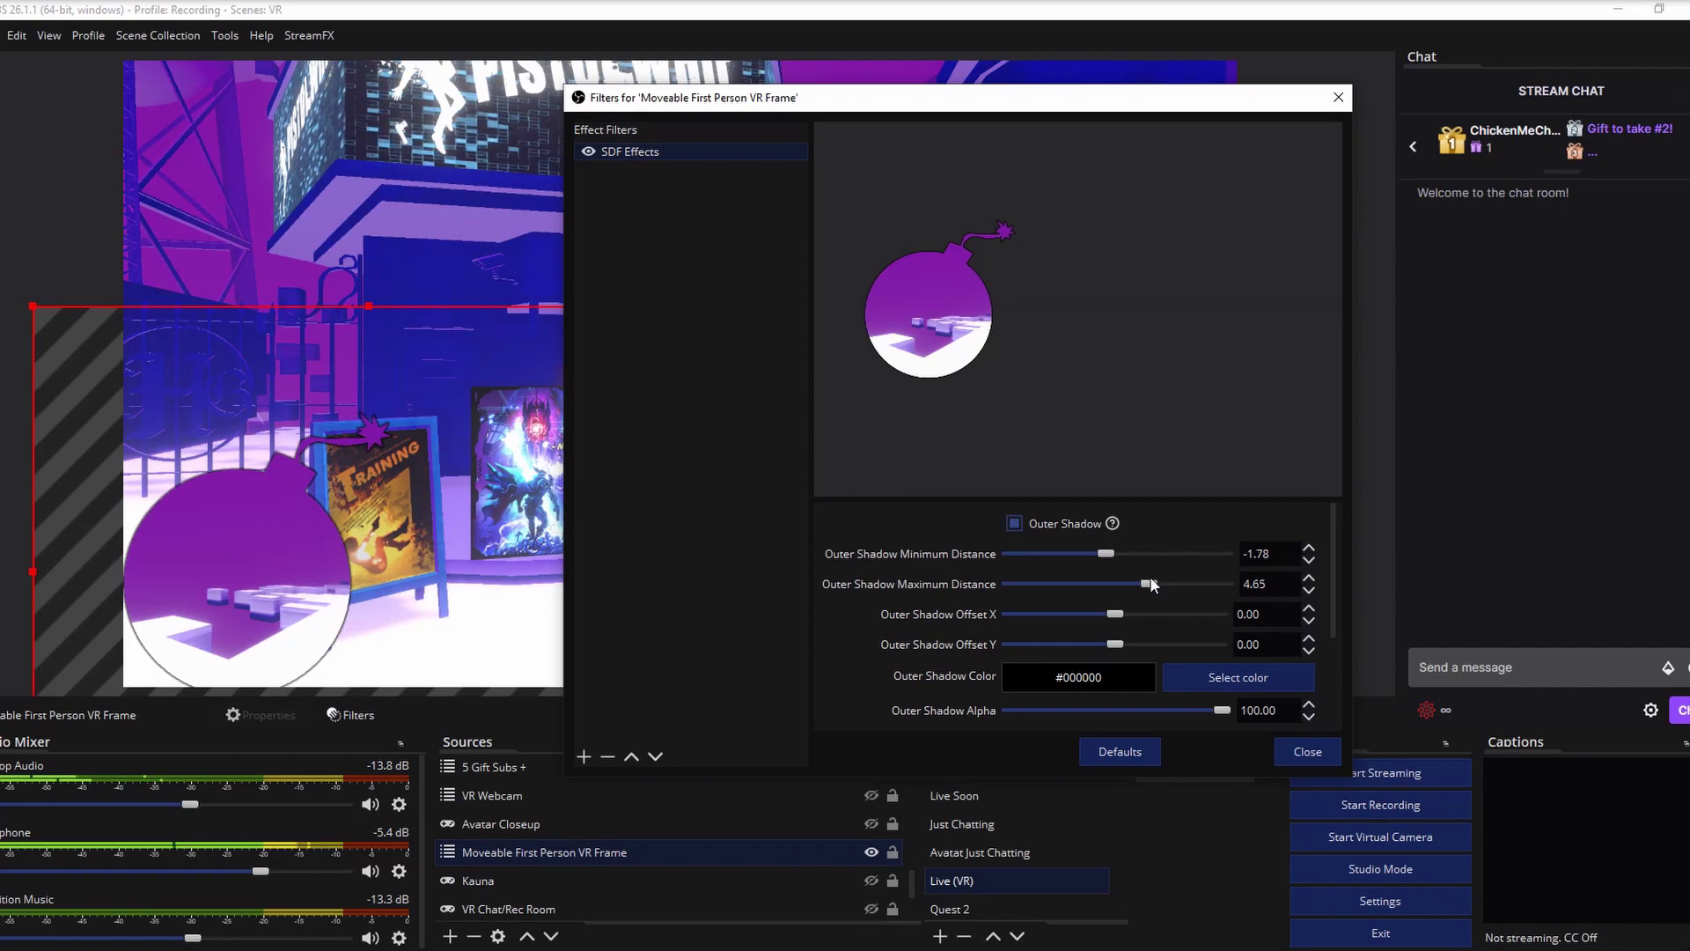
pyautogui.click(1301, 752)
pyautogui.click(450, 935)
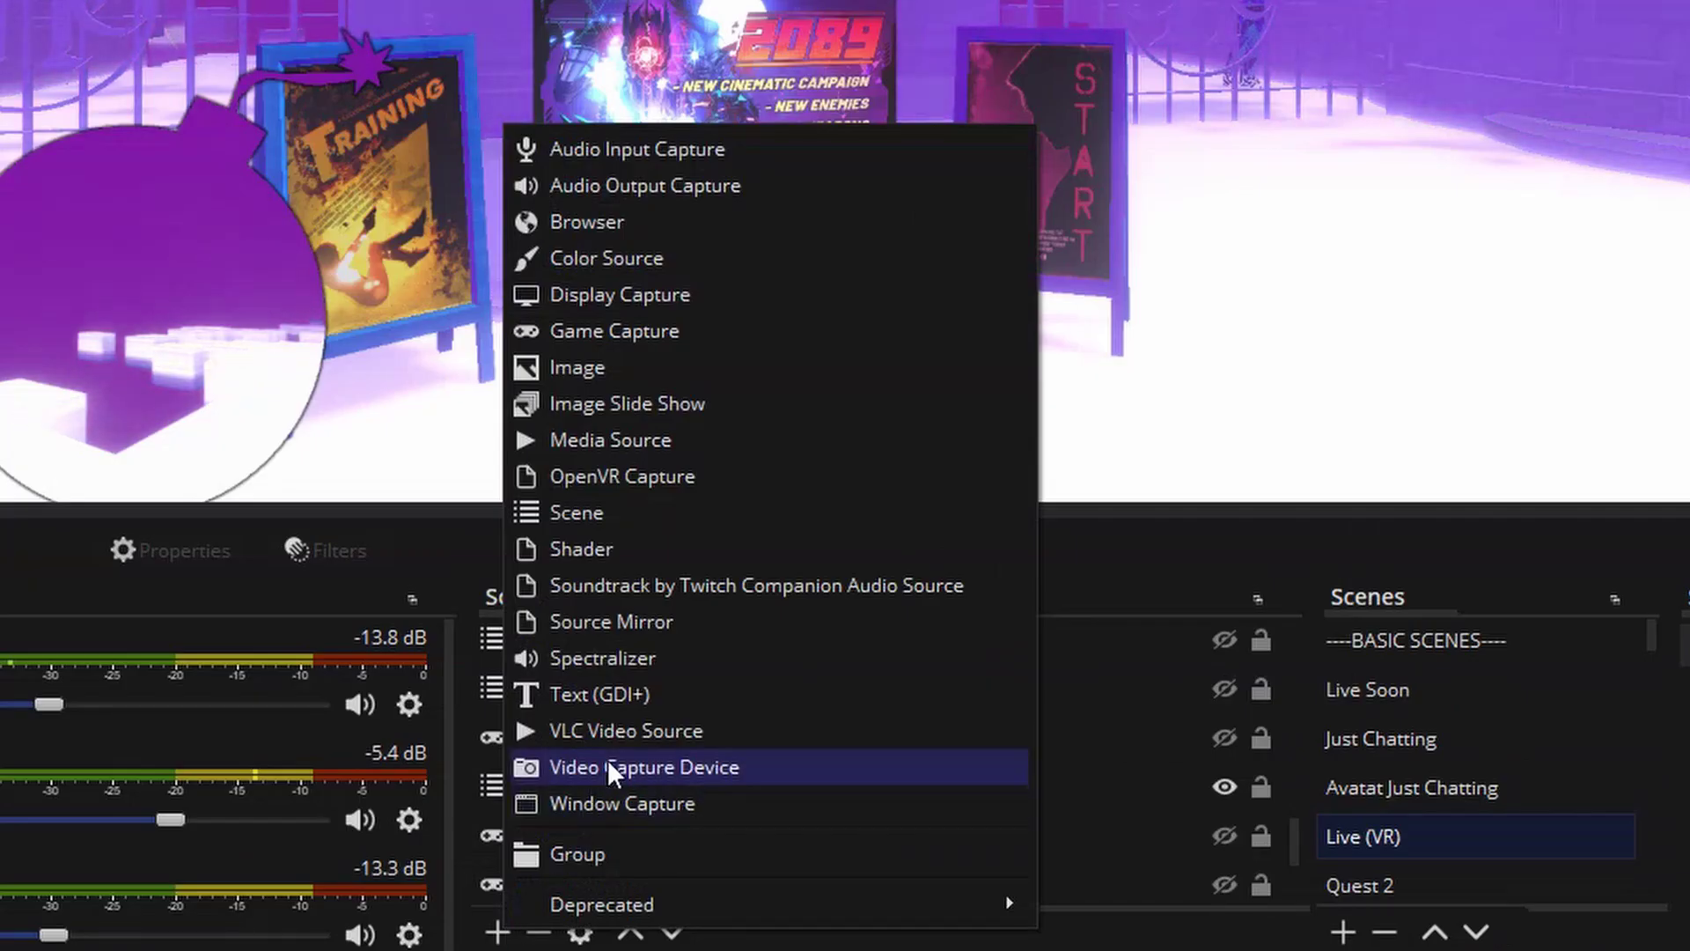
# Add a Source Mirror of the Moveable First Person VR Frame scene, blurred to size 28.
pyautogui.click(630, 616)
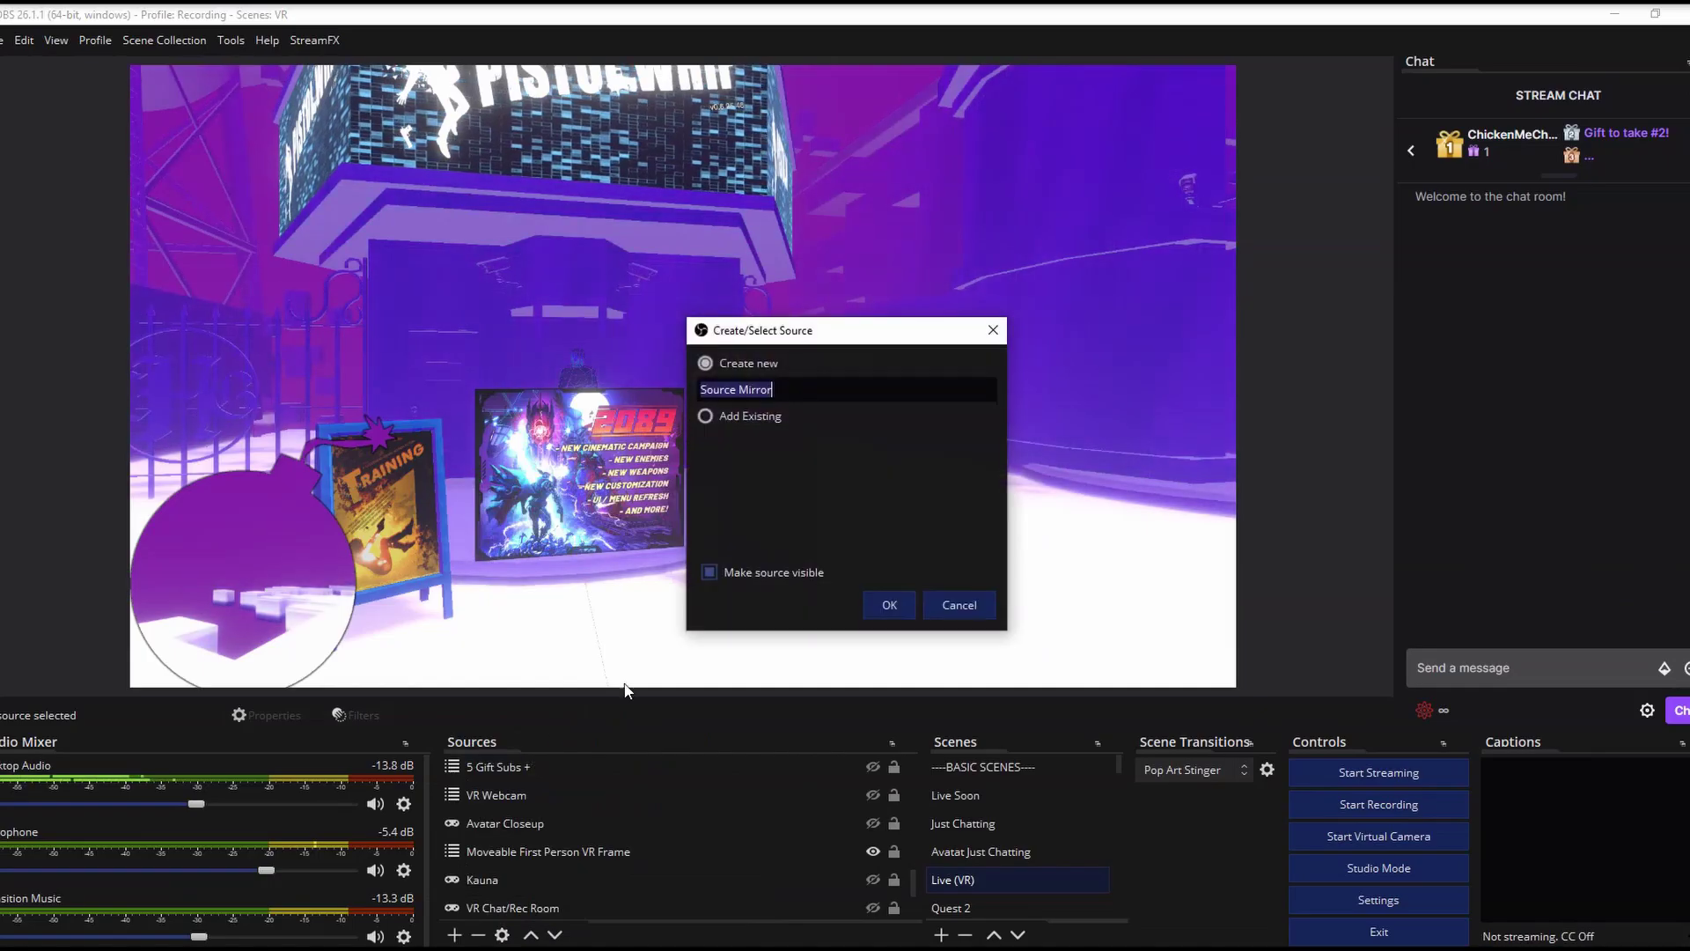
pyautogui.click(882, 607)
pyautogui.click(726, 728)
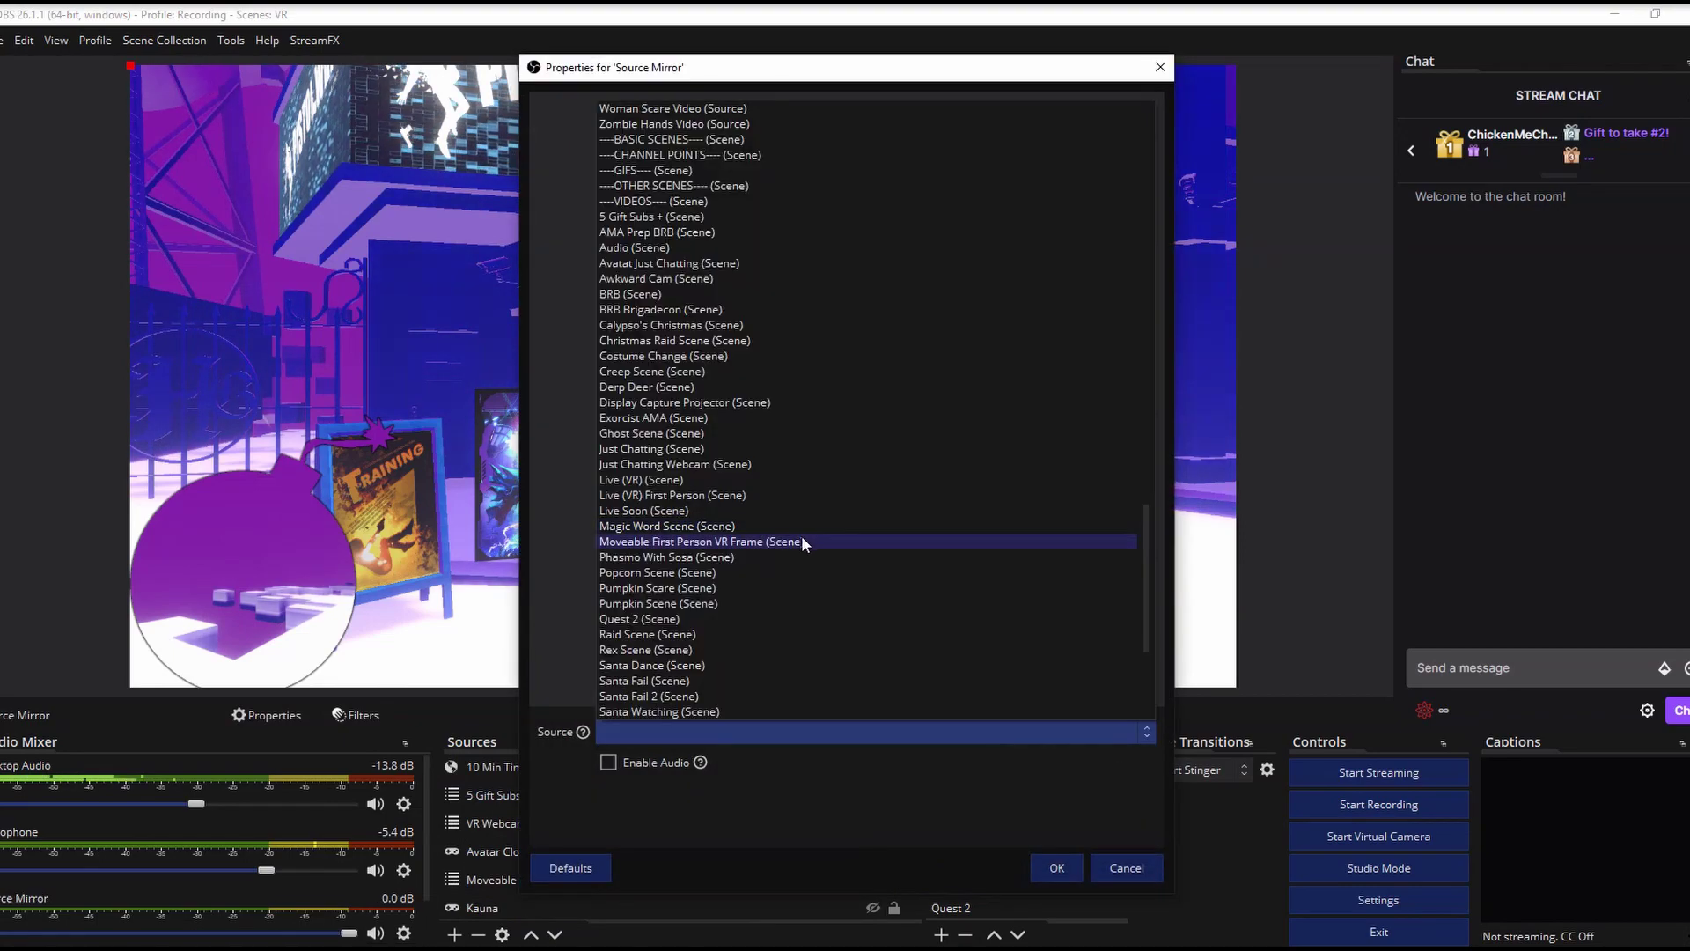
pyautogui.click(800, 538)
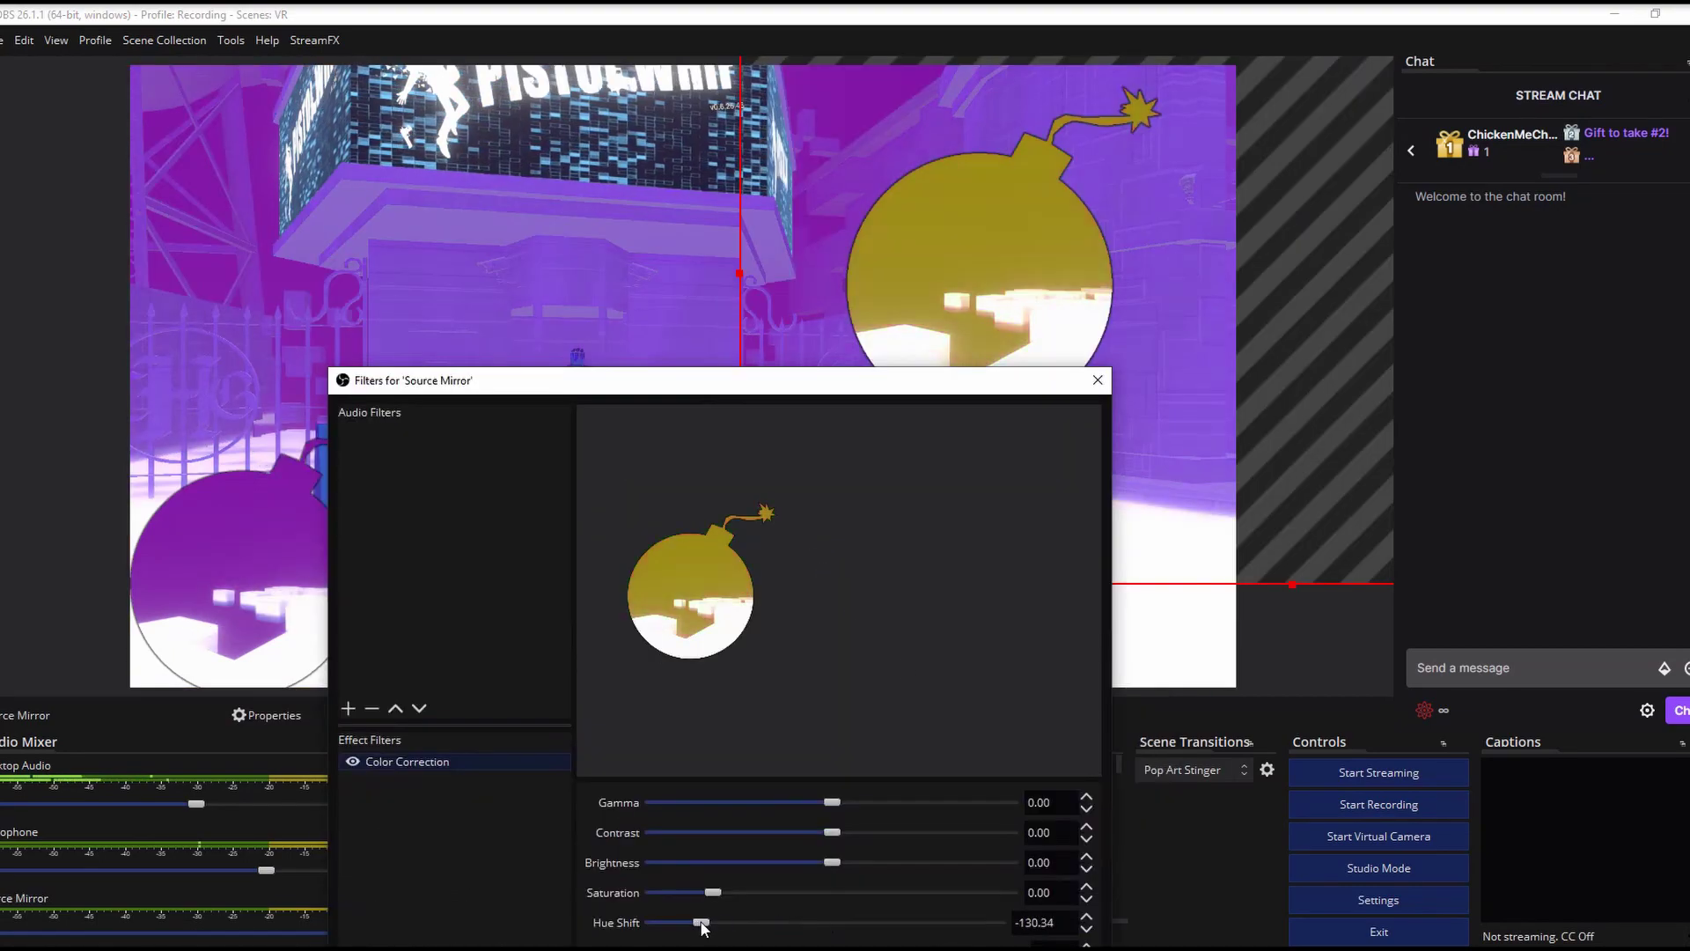
pyautogui.moveTo(698, 920); pyautogui.dragTo(857, 869)
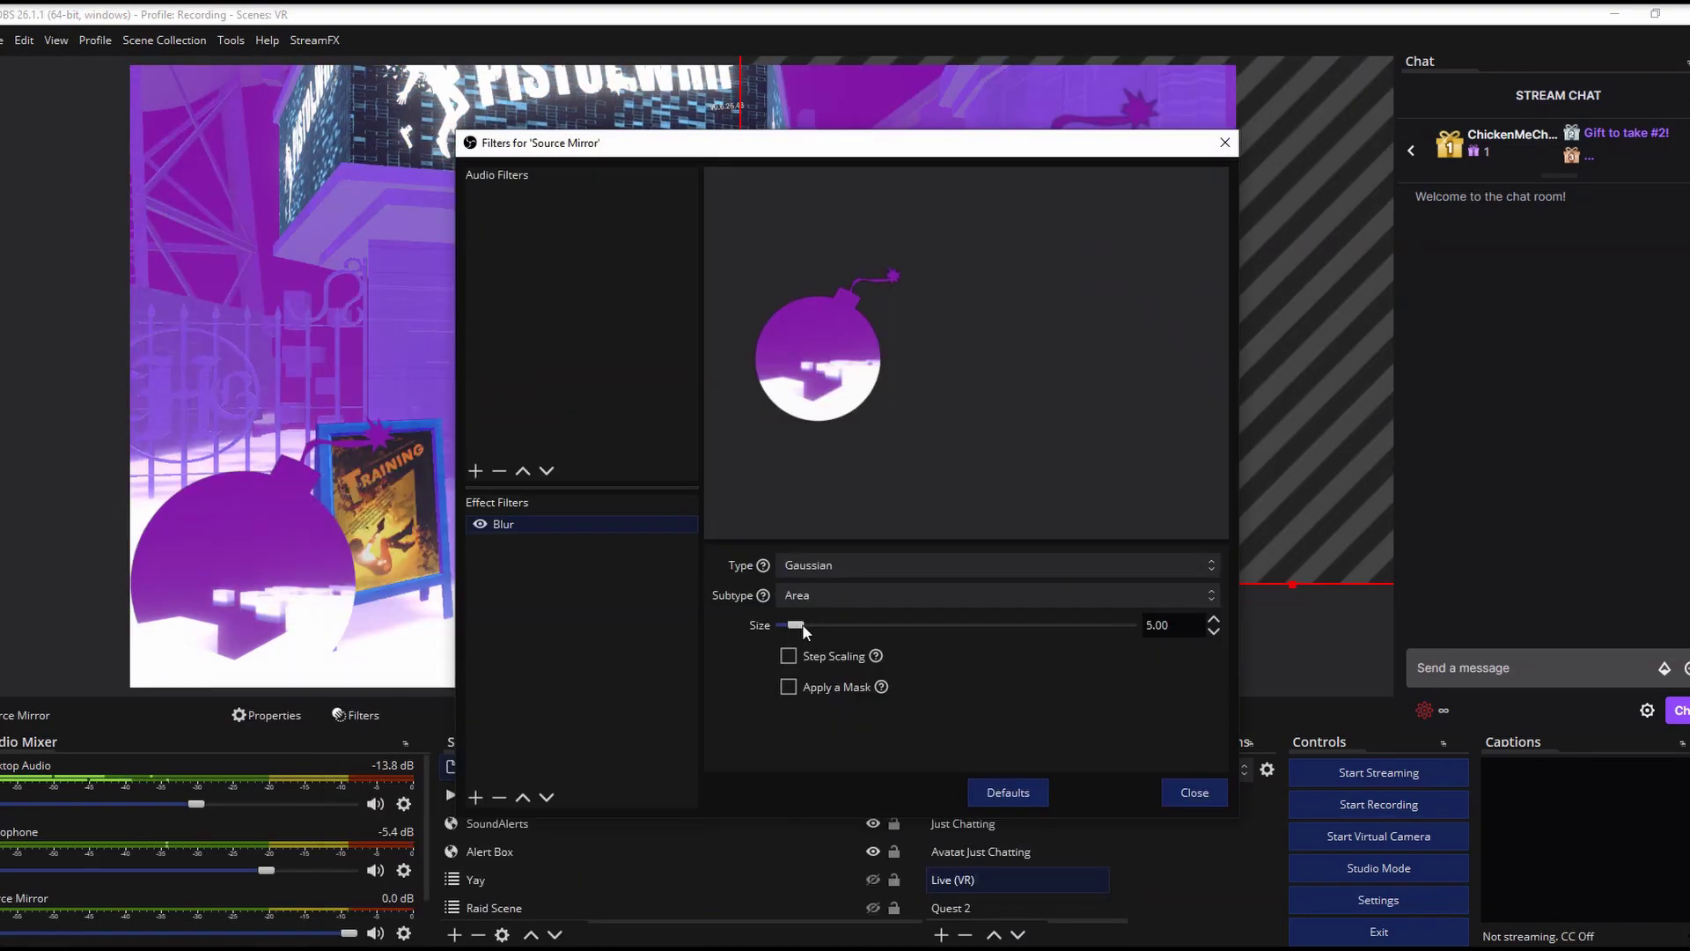
pyautogui.moveTo(801, 623); pyautogui.dragTo(865, 625)
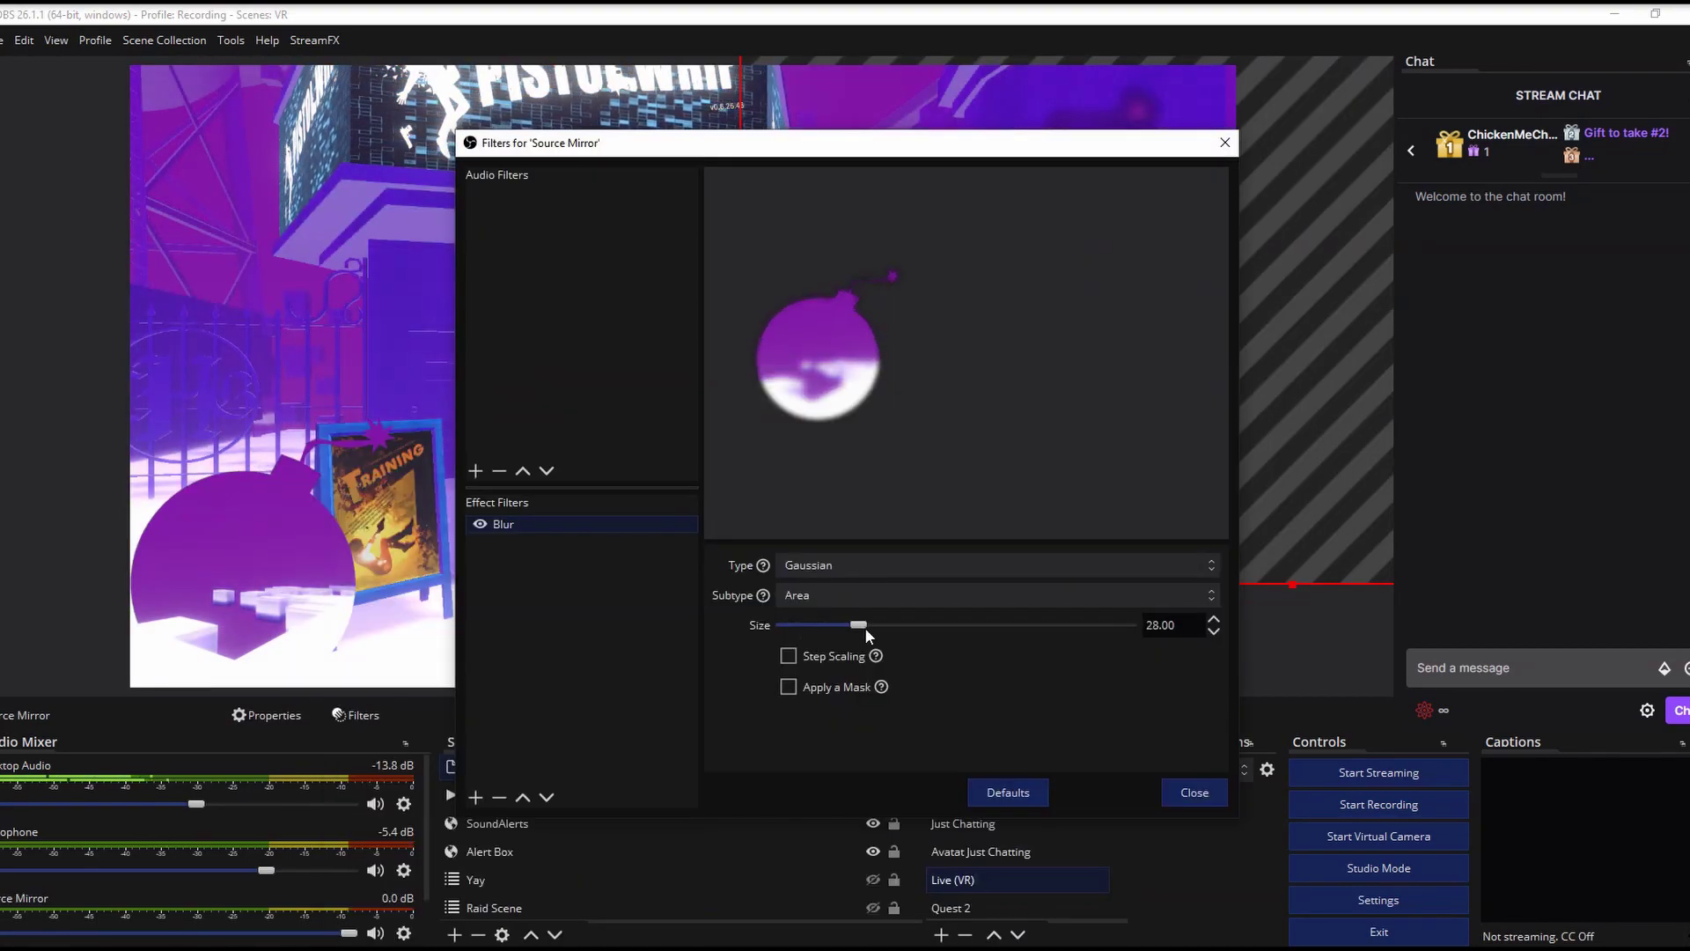
pyautogui.click(1183, 784)
# Position the blurred mirror over the bomb frame at the bottom-left.
pyautogui.moveTo(1108, 420); pyautogui.dragTo(388, 700)
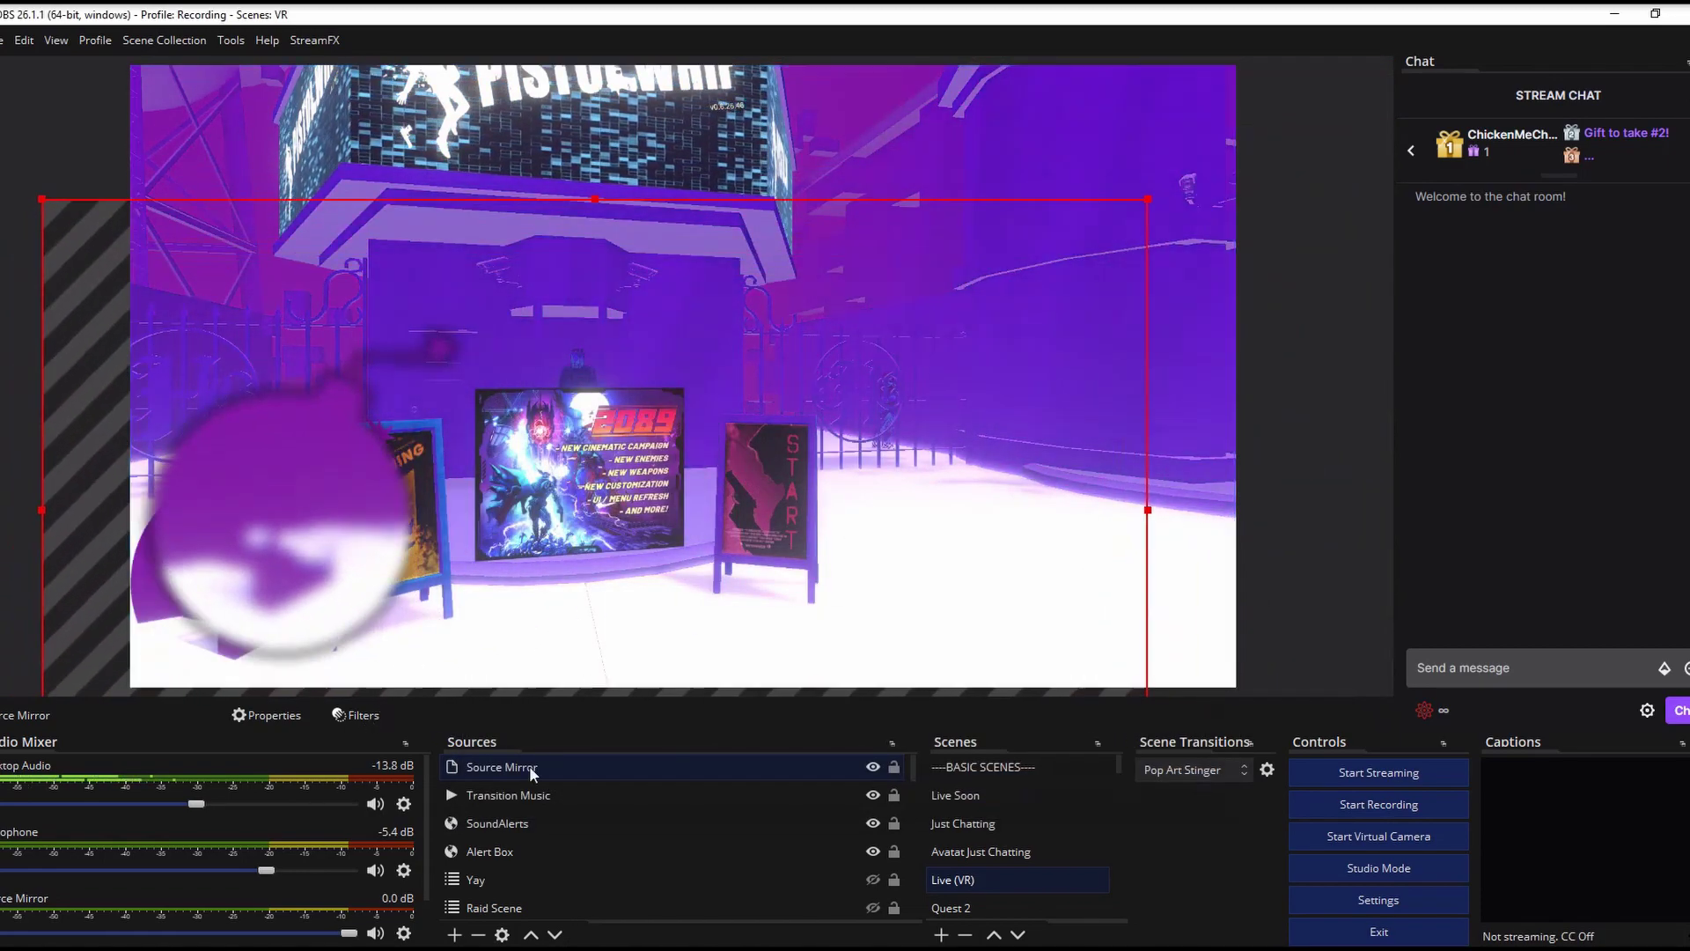
pyautogui.scroll(-5, 510, 818)
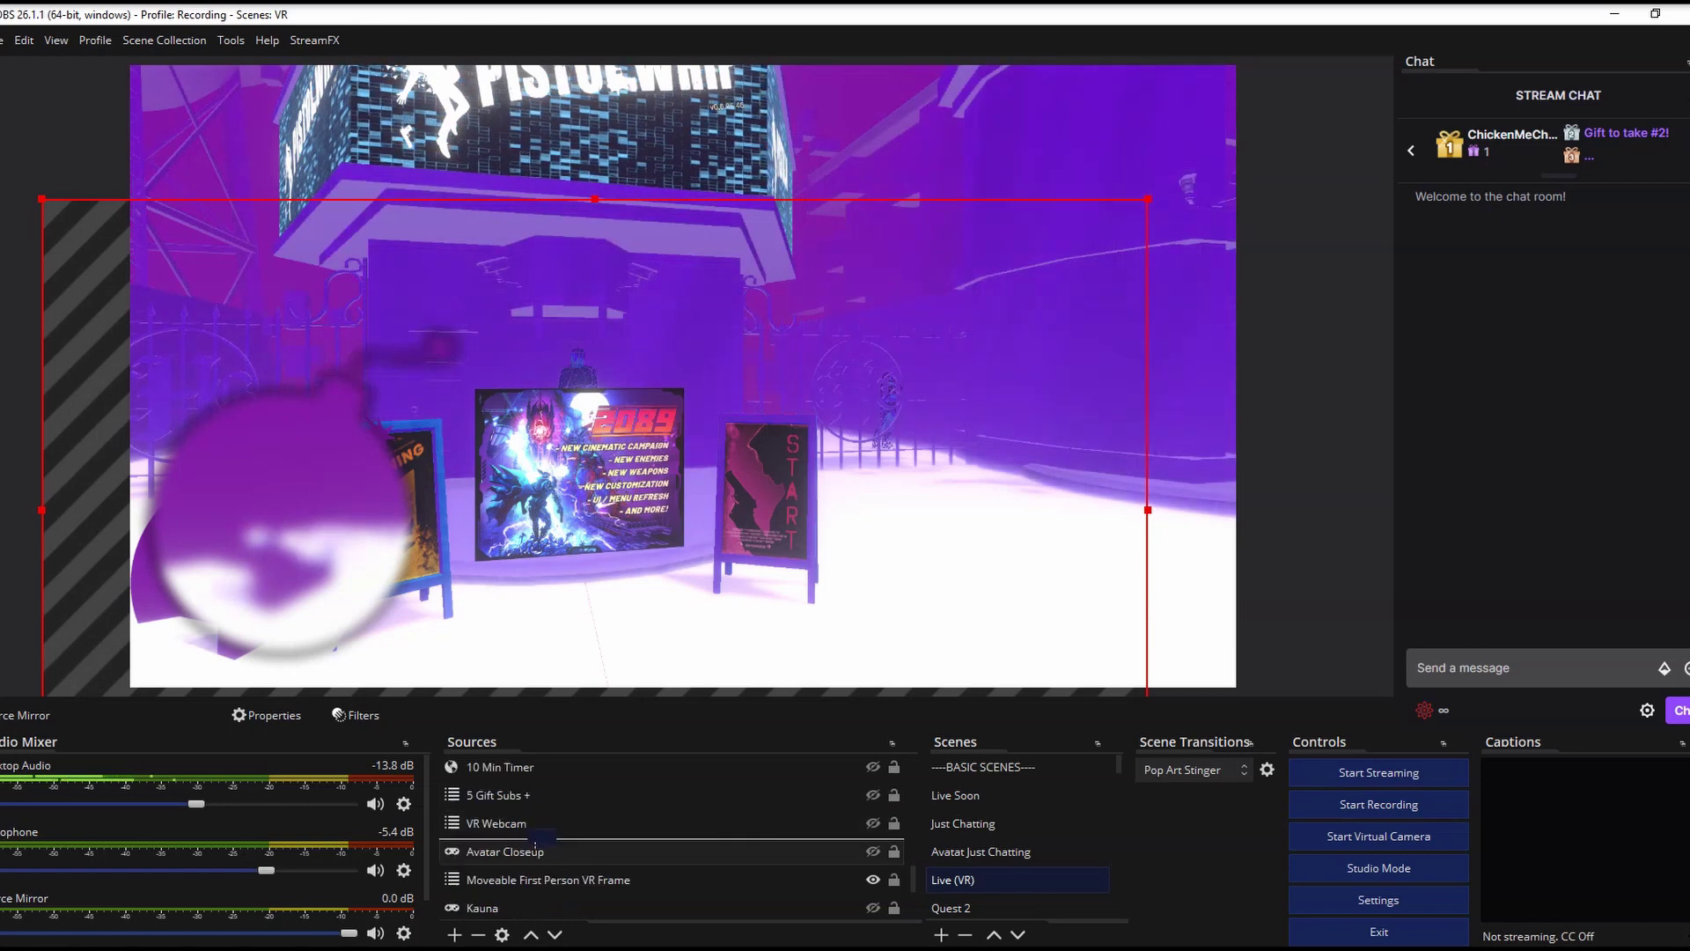
pyautogui.scroll(-1, 572, 876)
pyautogui.click(572, 879)
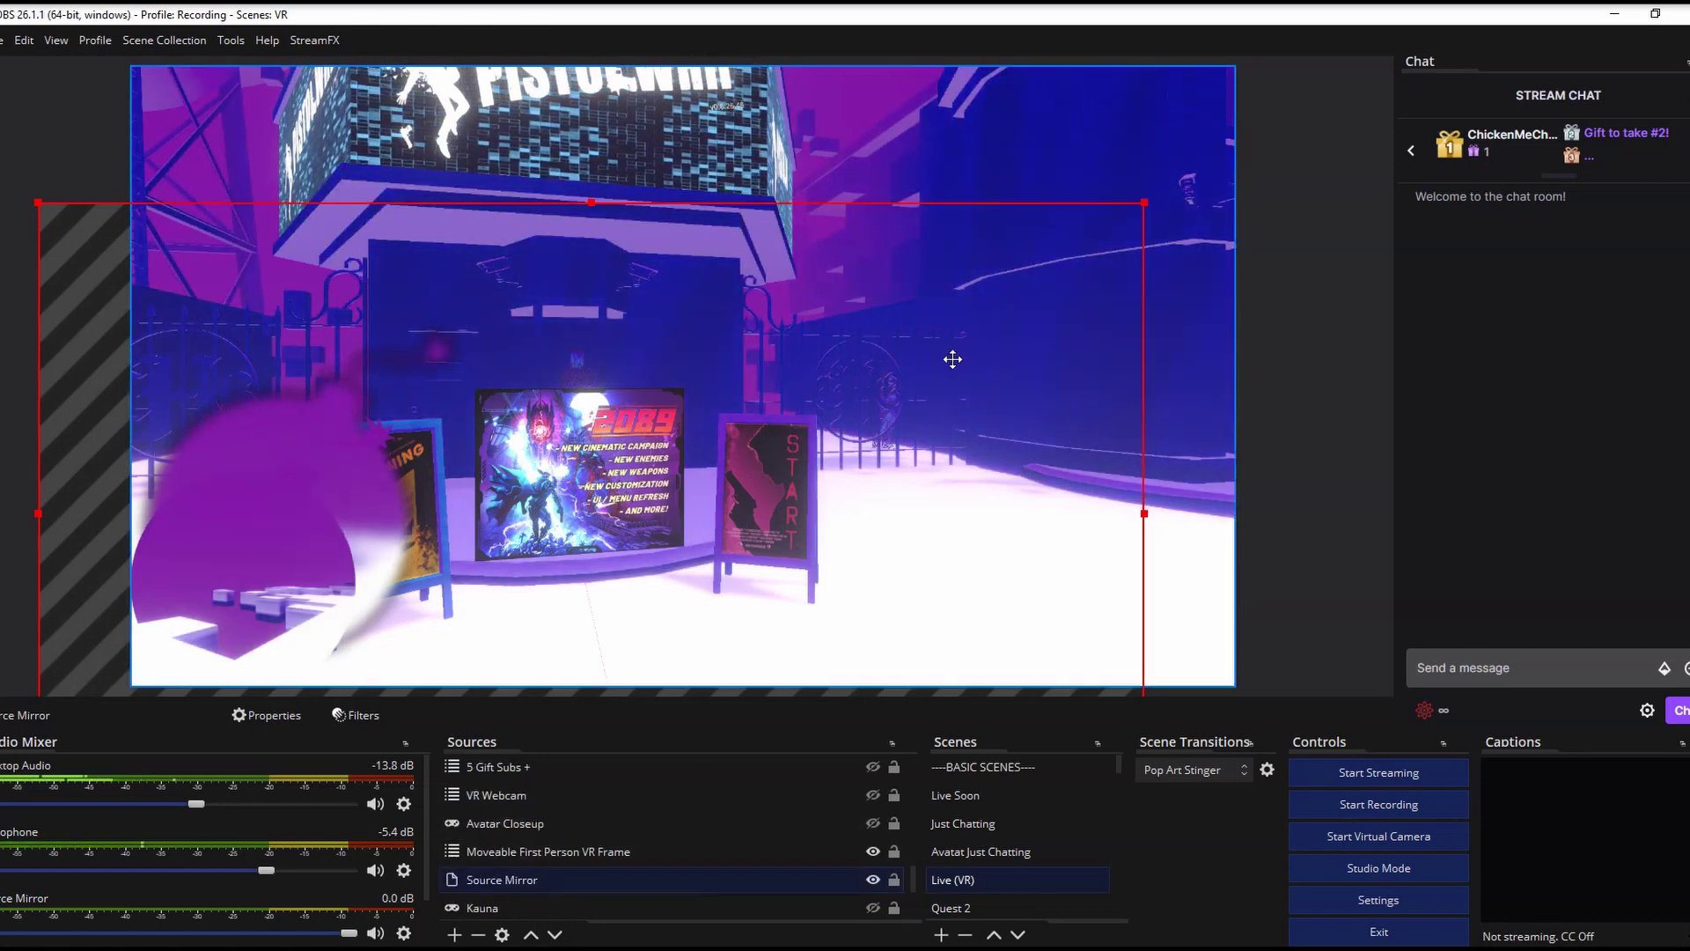
pyautogui.moveTo(904, 426); pyautogui.dragTo(916, 420)
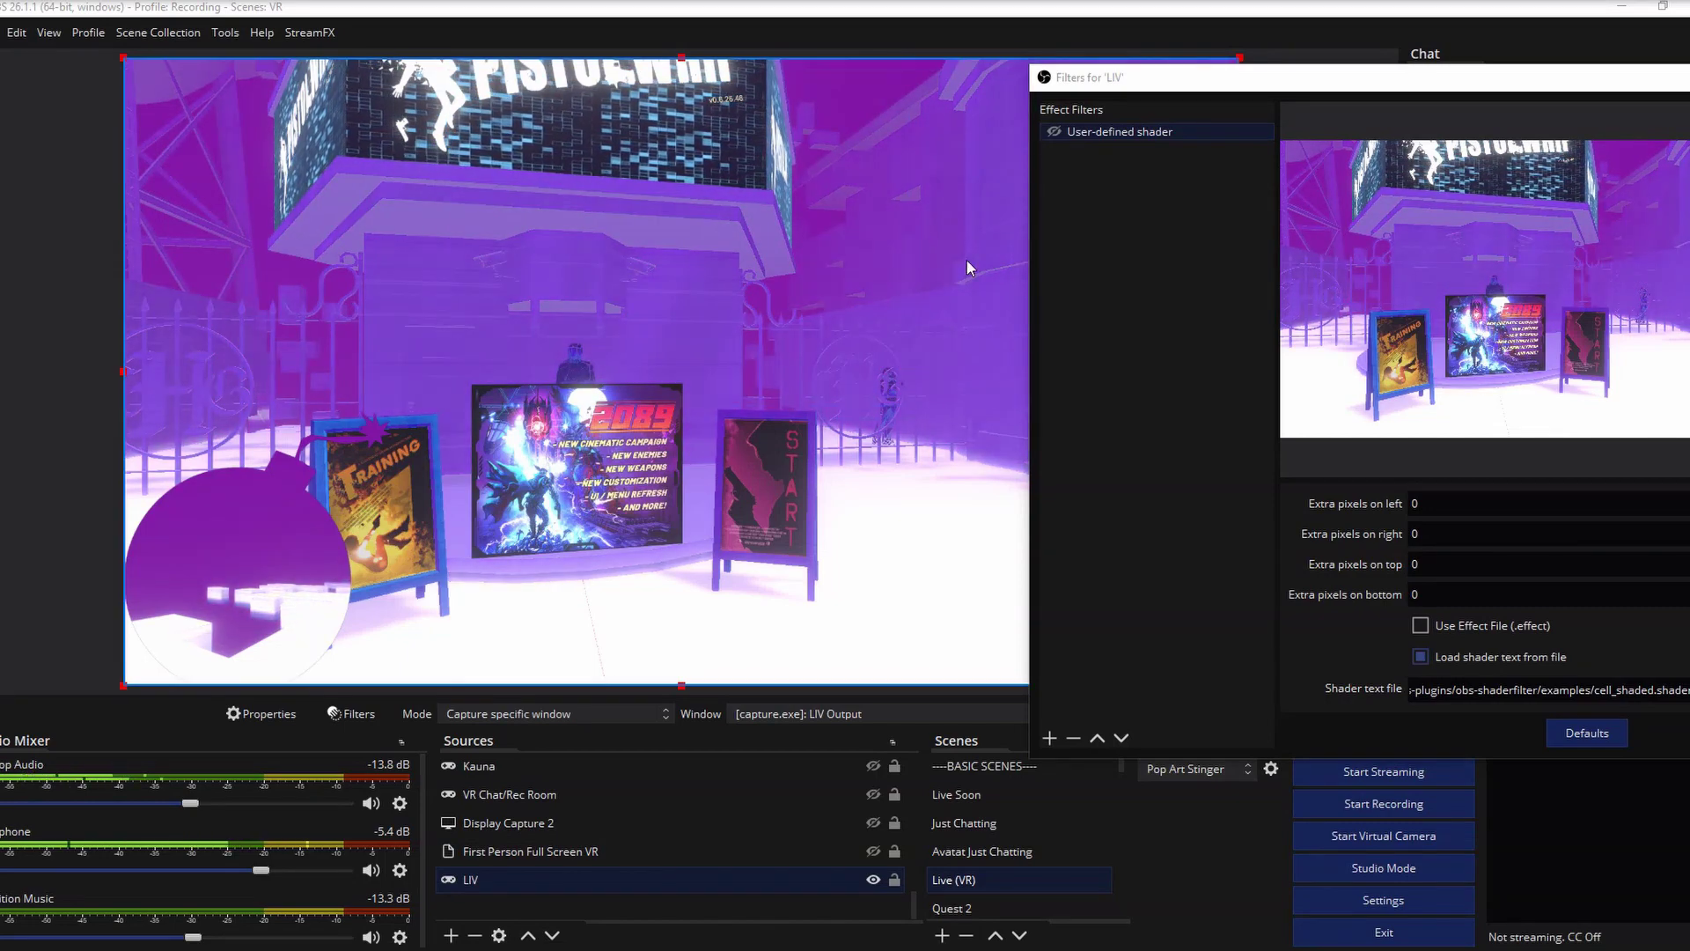
# Add a User-defined shader filter to the LIV source with Load shader text from file enabled.
pyautogui.click(1054, 132)
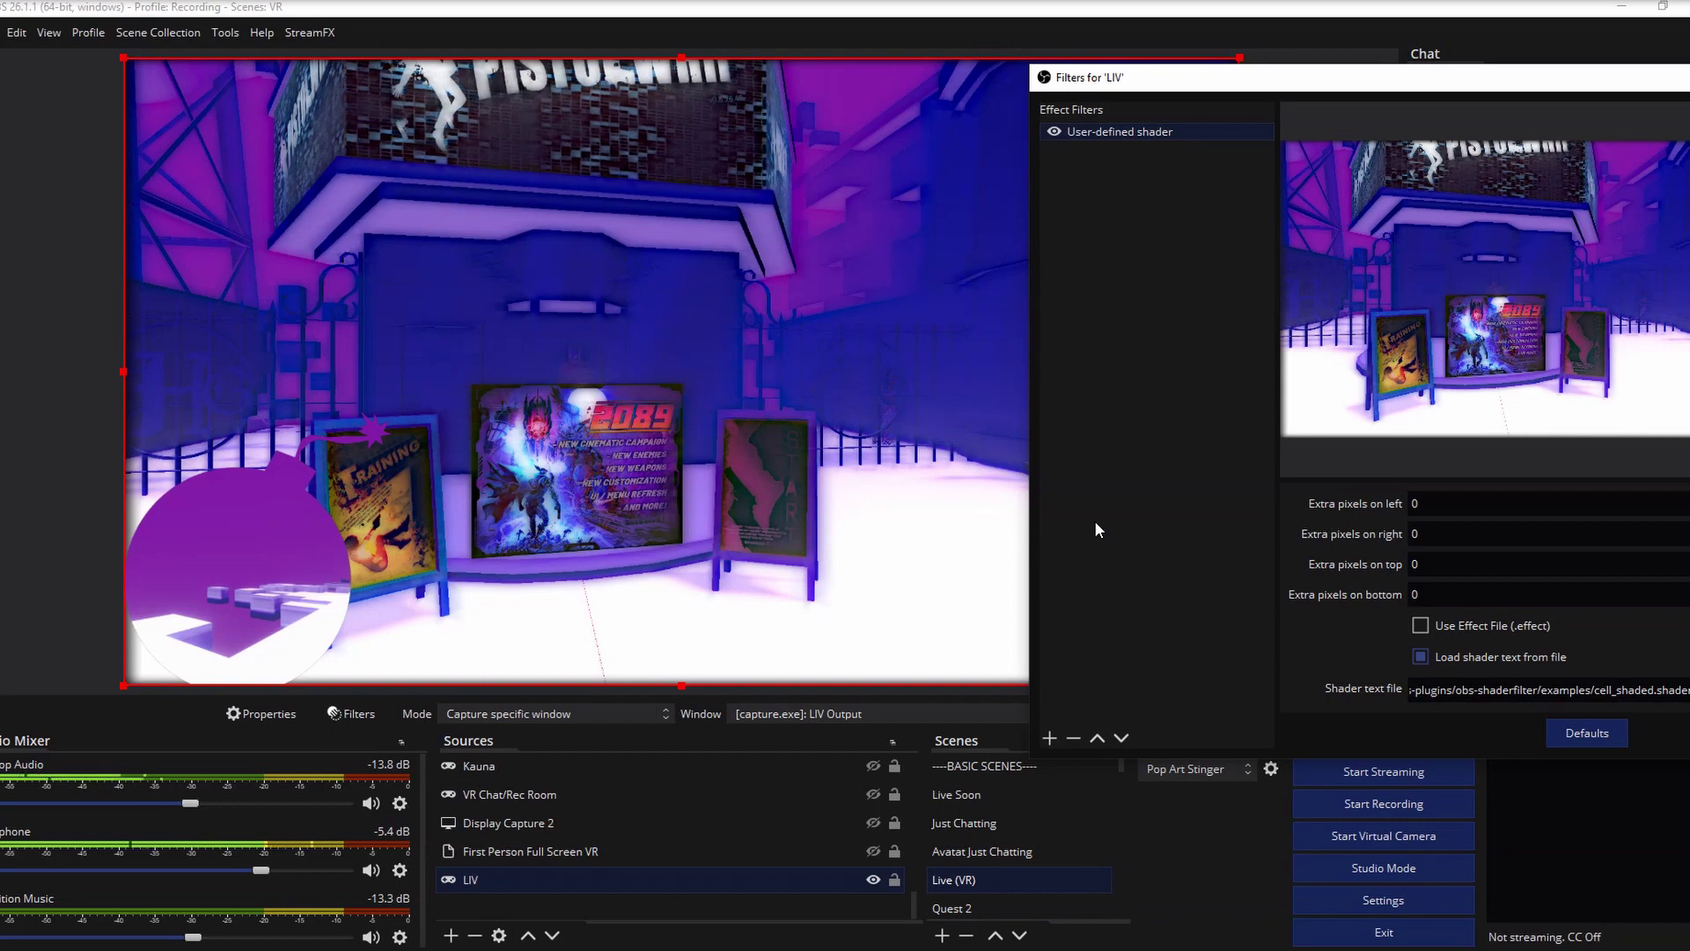
pyautogui.moveTo(1226, 86); pyautogui.dragTo(1648, 85)
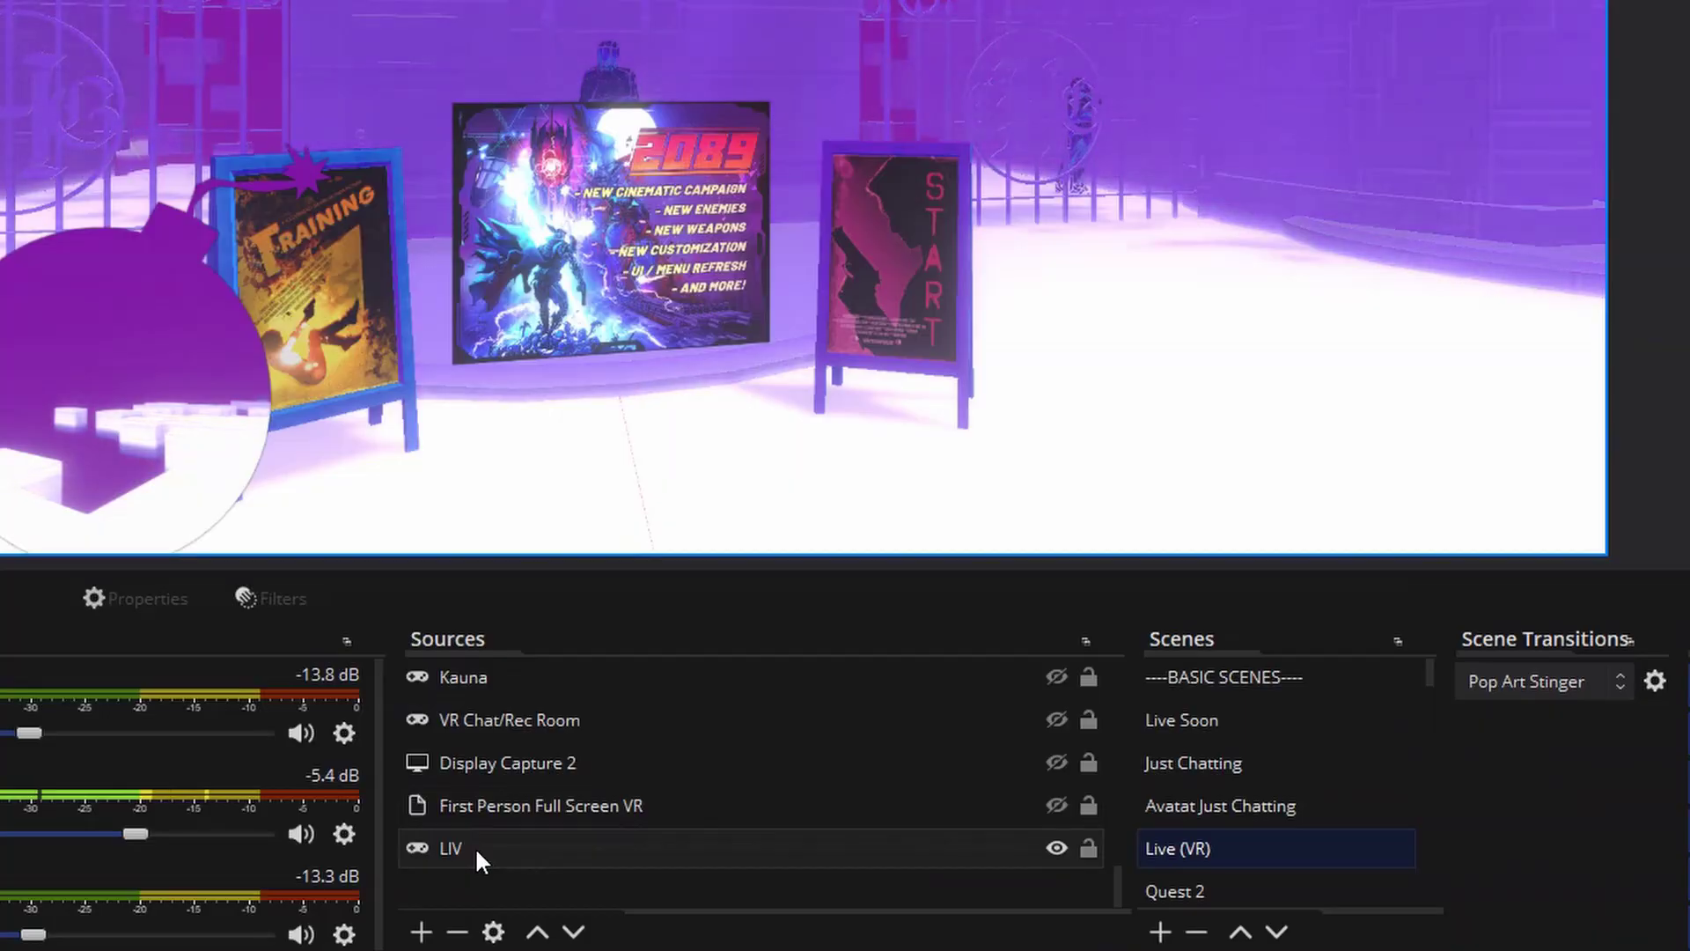
pyautogui.rightClick(474, 846)
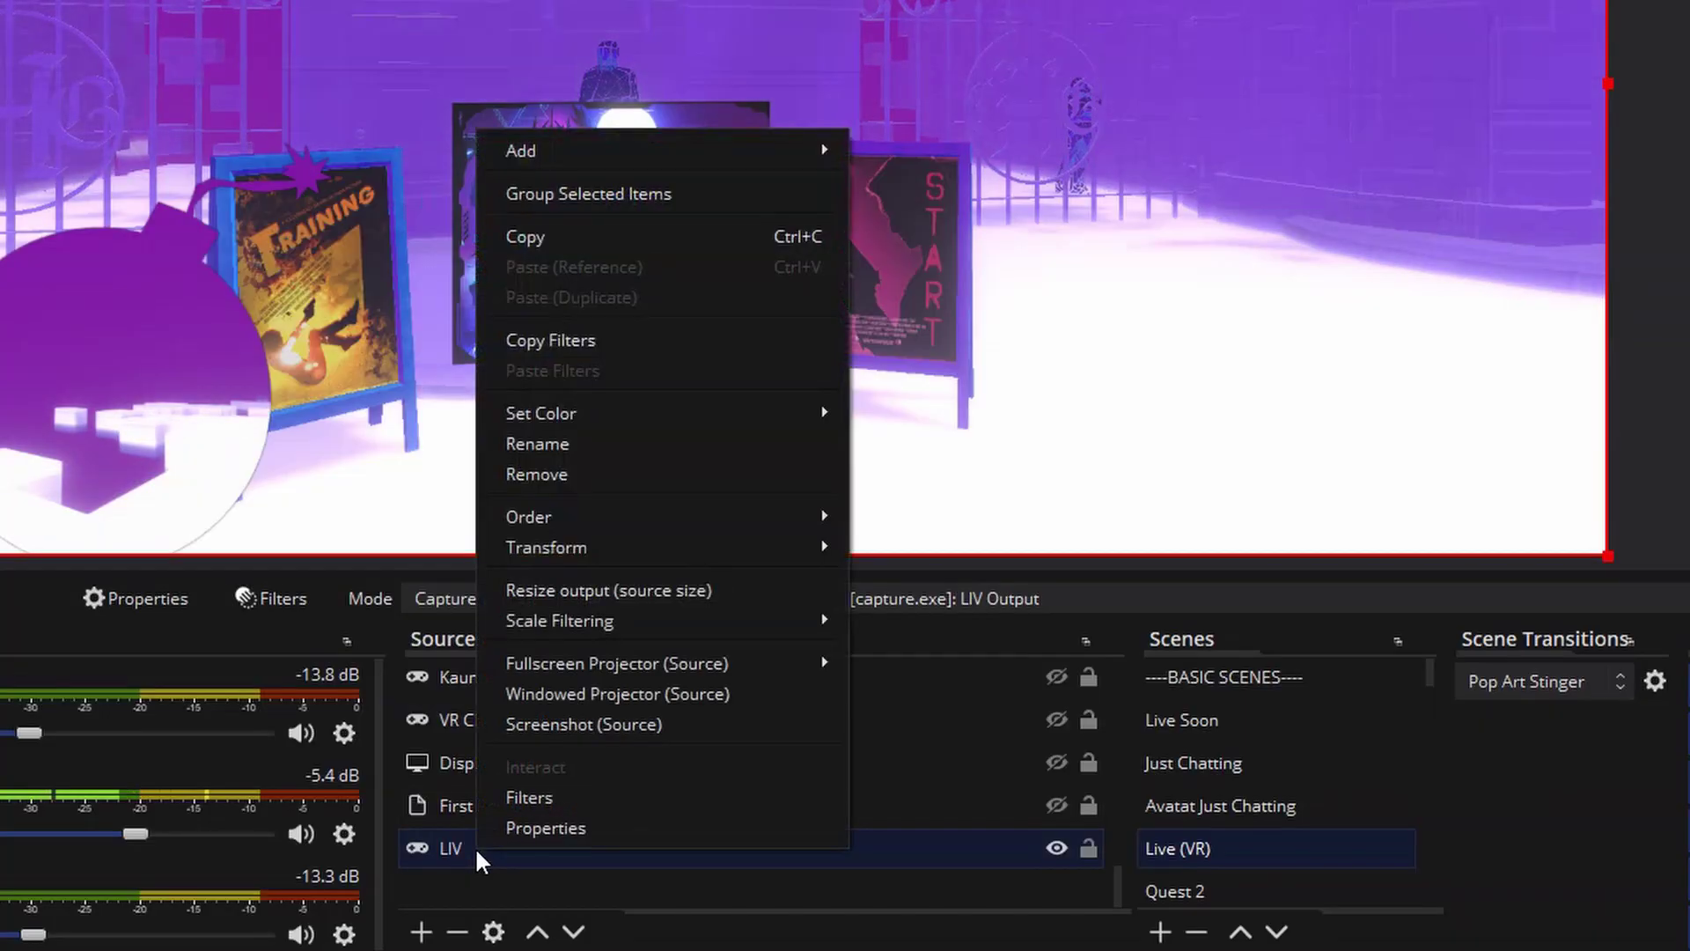
pyautogui.click(516, 795)
pyautogui.click(457, 717)
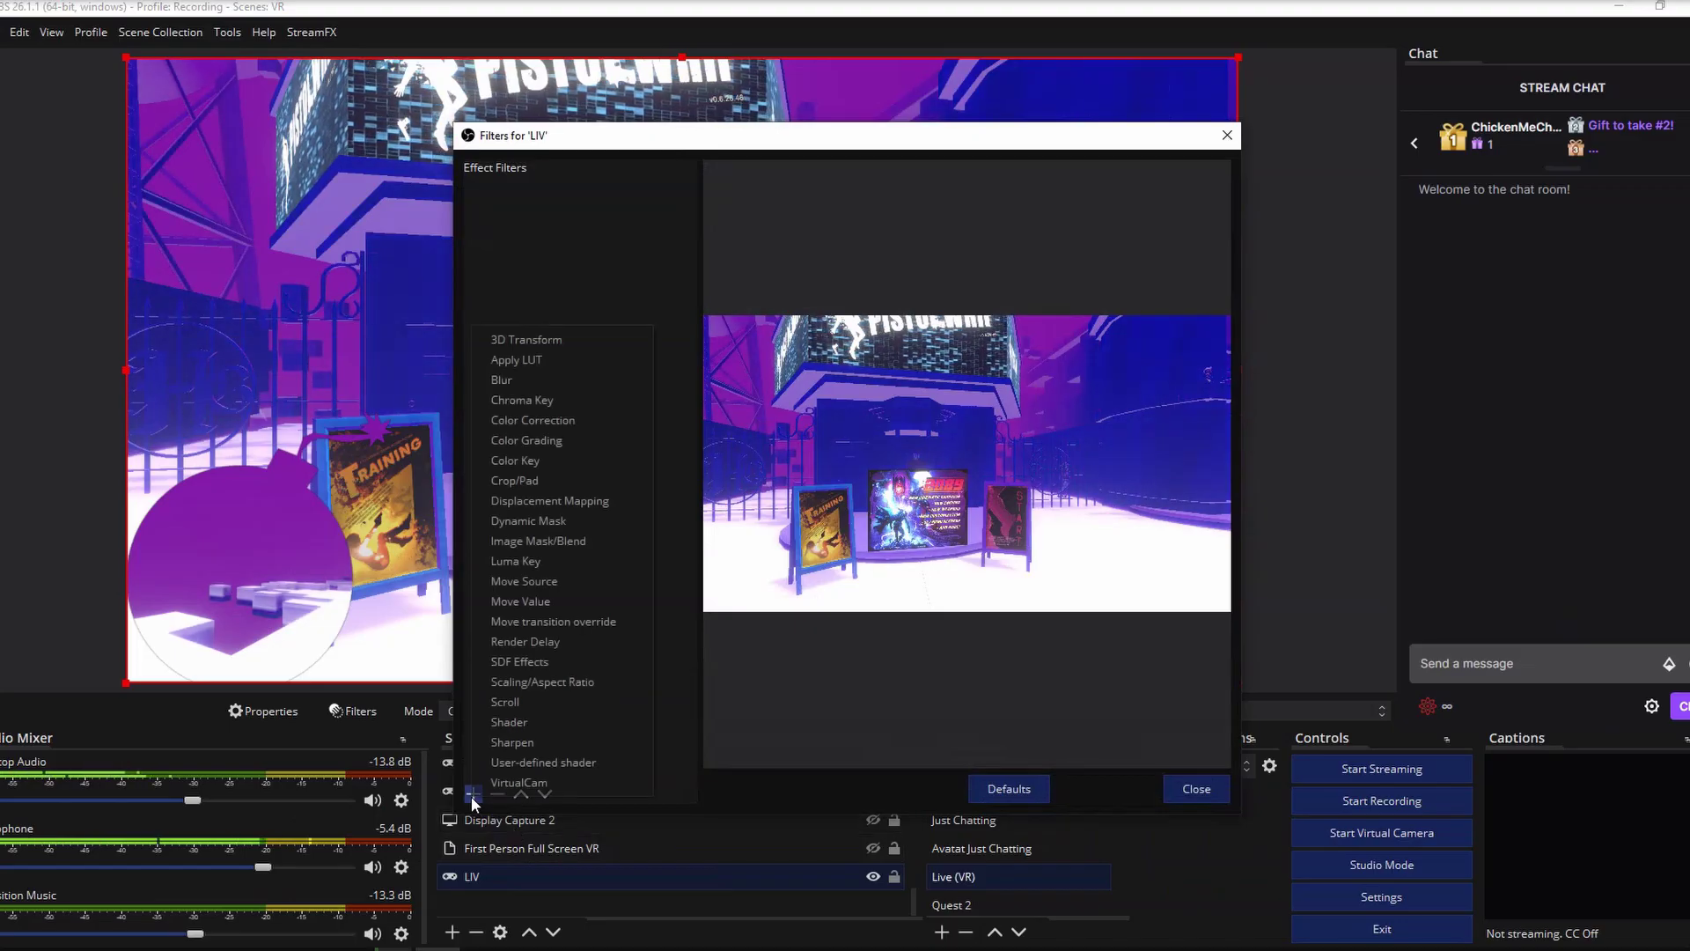
pyautogui.click(529, 762)
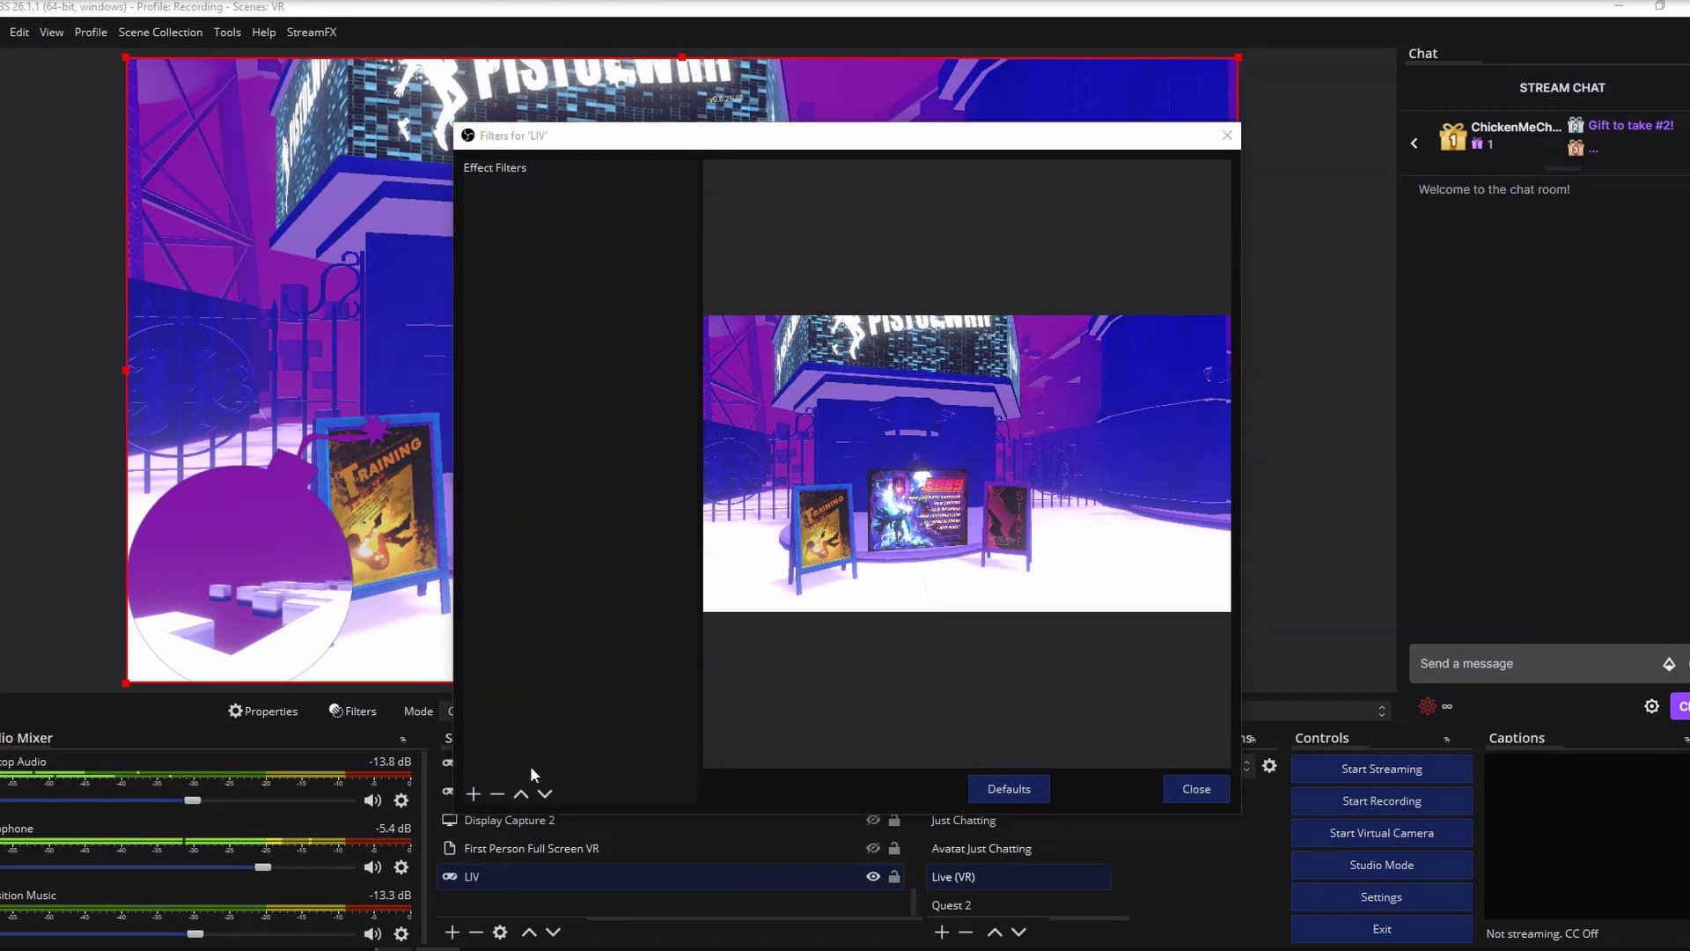
pyautogui.click(807, 508)
pyautogui.scroll(-3, 741, 589)
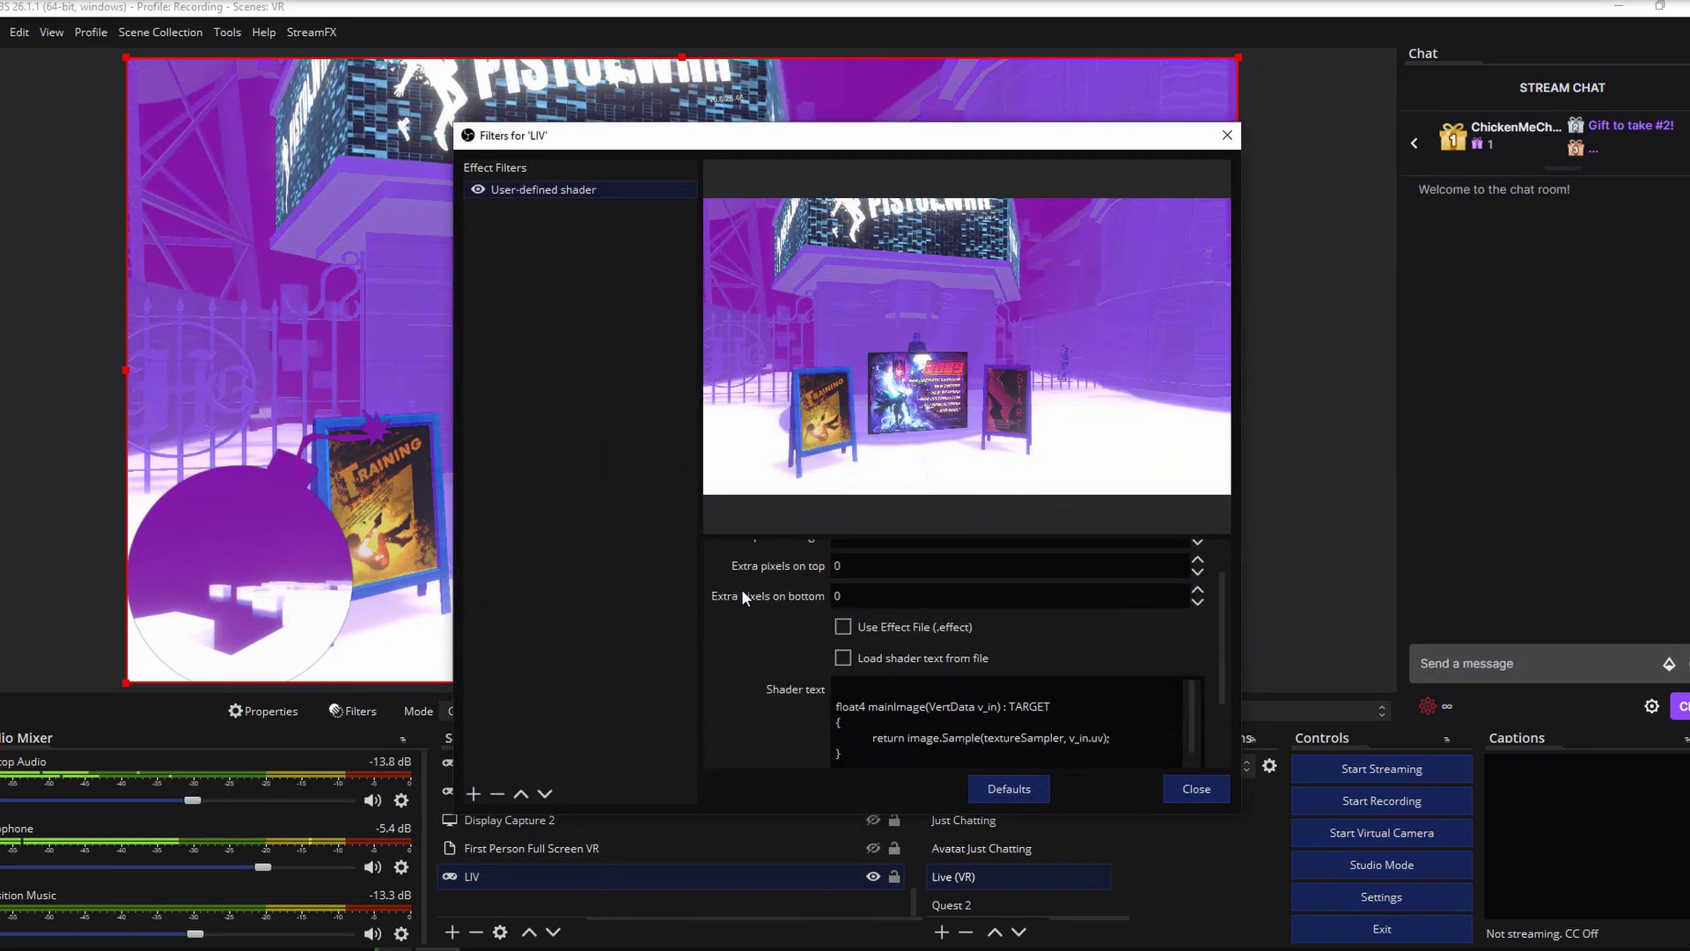
pyautogui.click(843, 657)
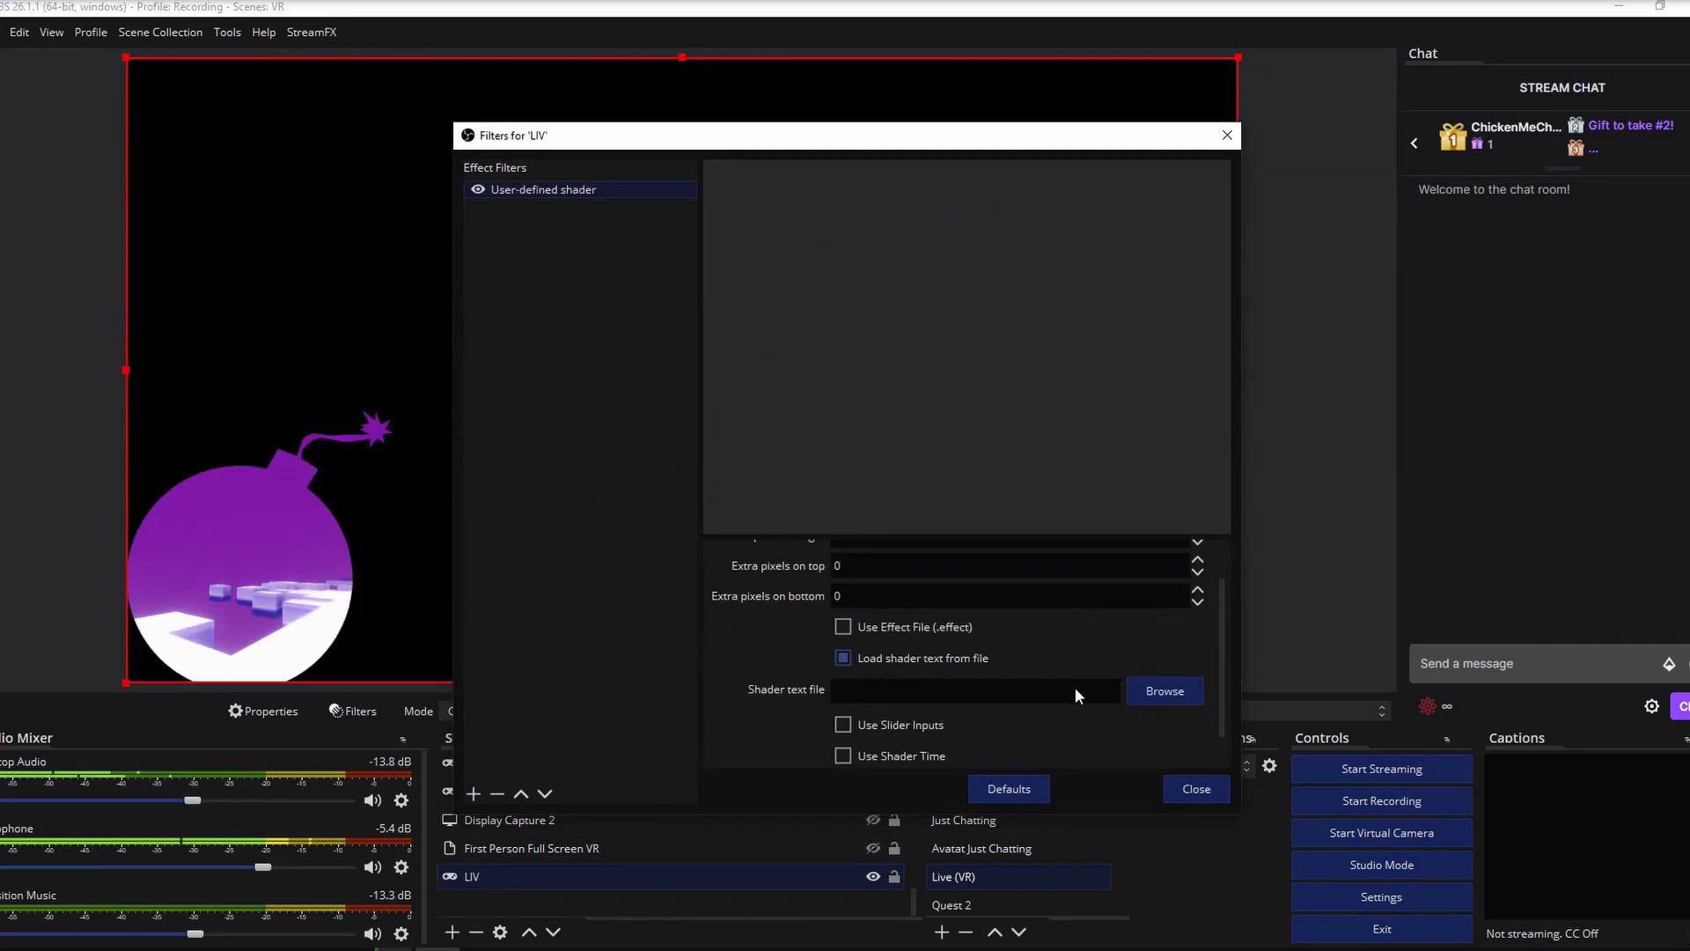
# Try loading the embers.effect, glass.shader and frosted_glass.shader files into the shader filter.
pyautogui.moveTo(913, 151); pyautogui.dragTo(1110, 84)
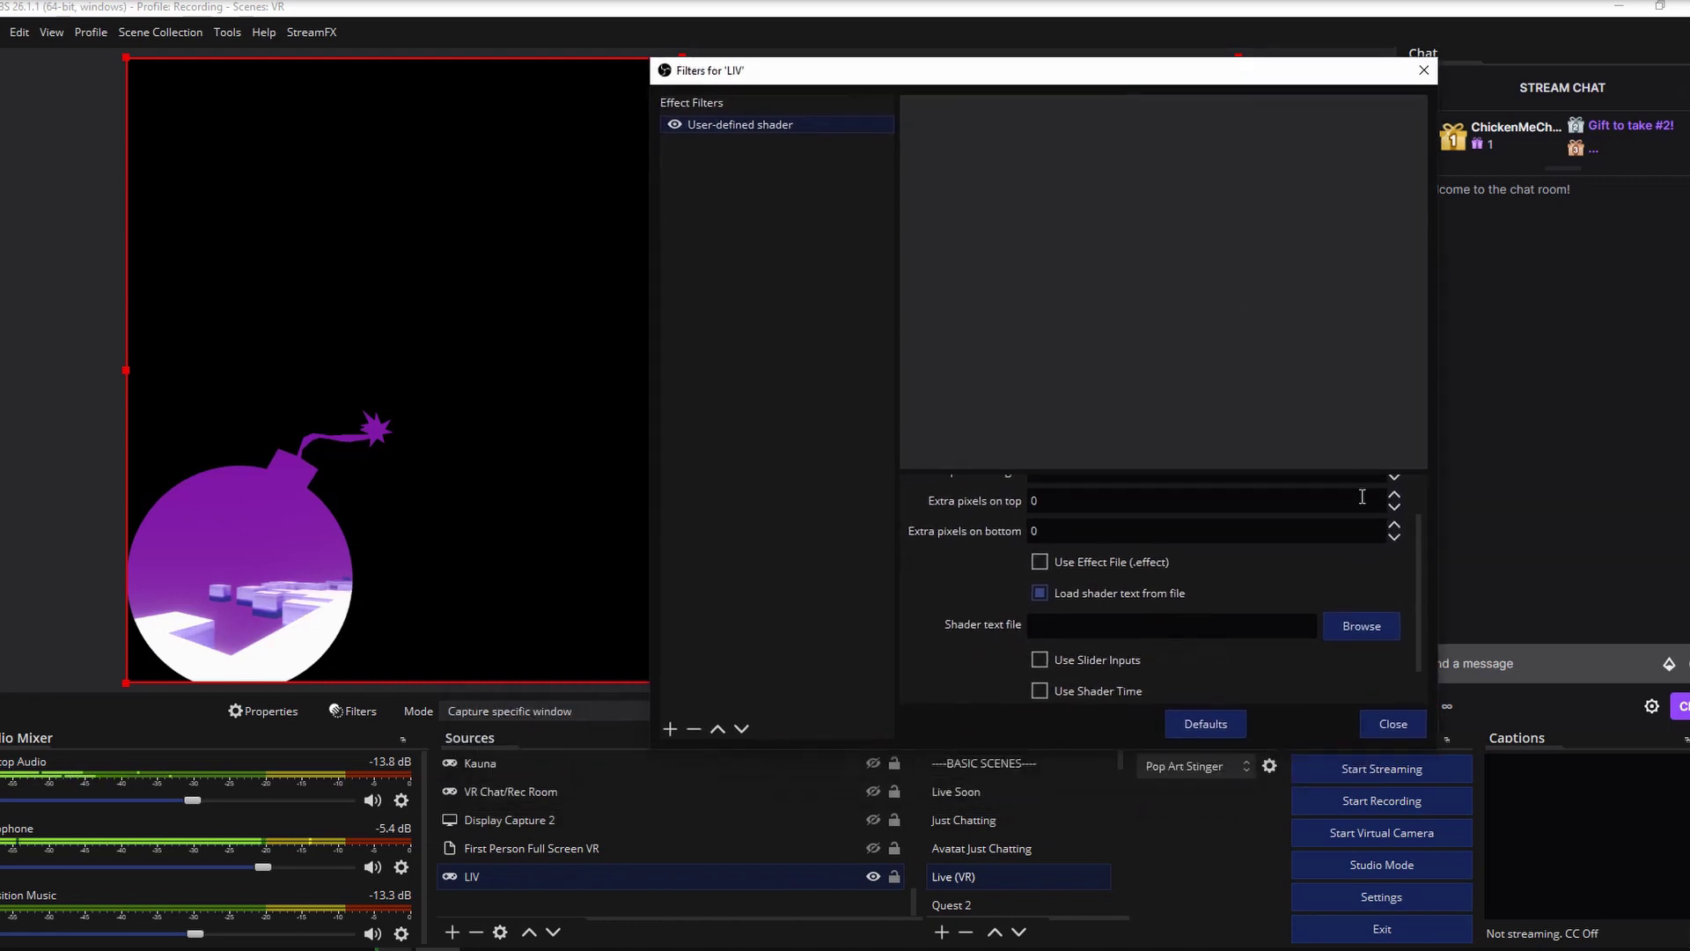
pyautogui.click(1349, 625)
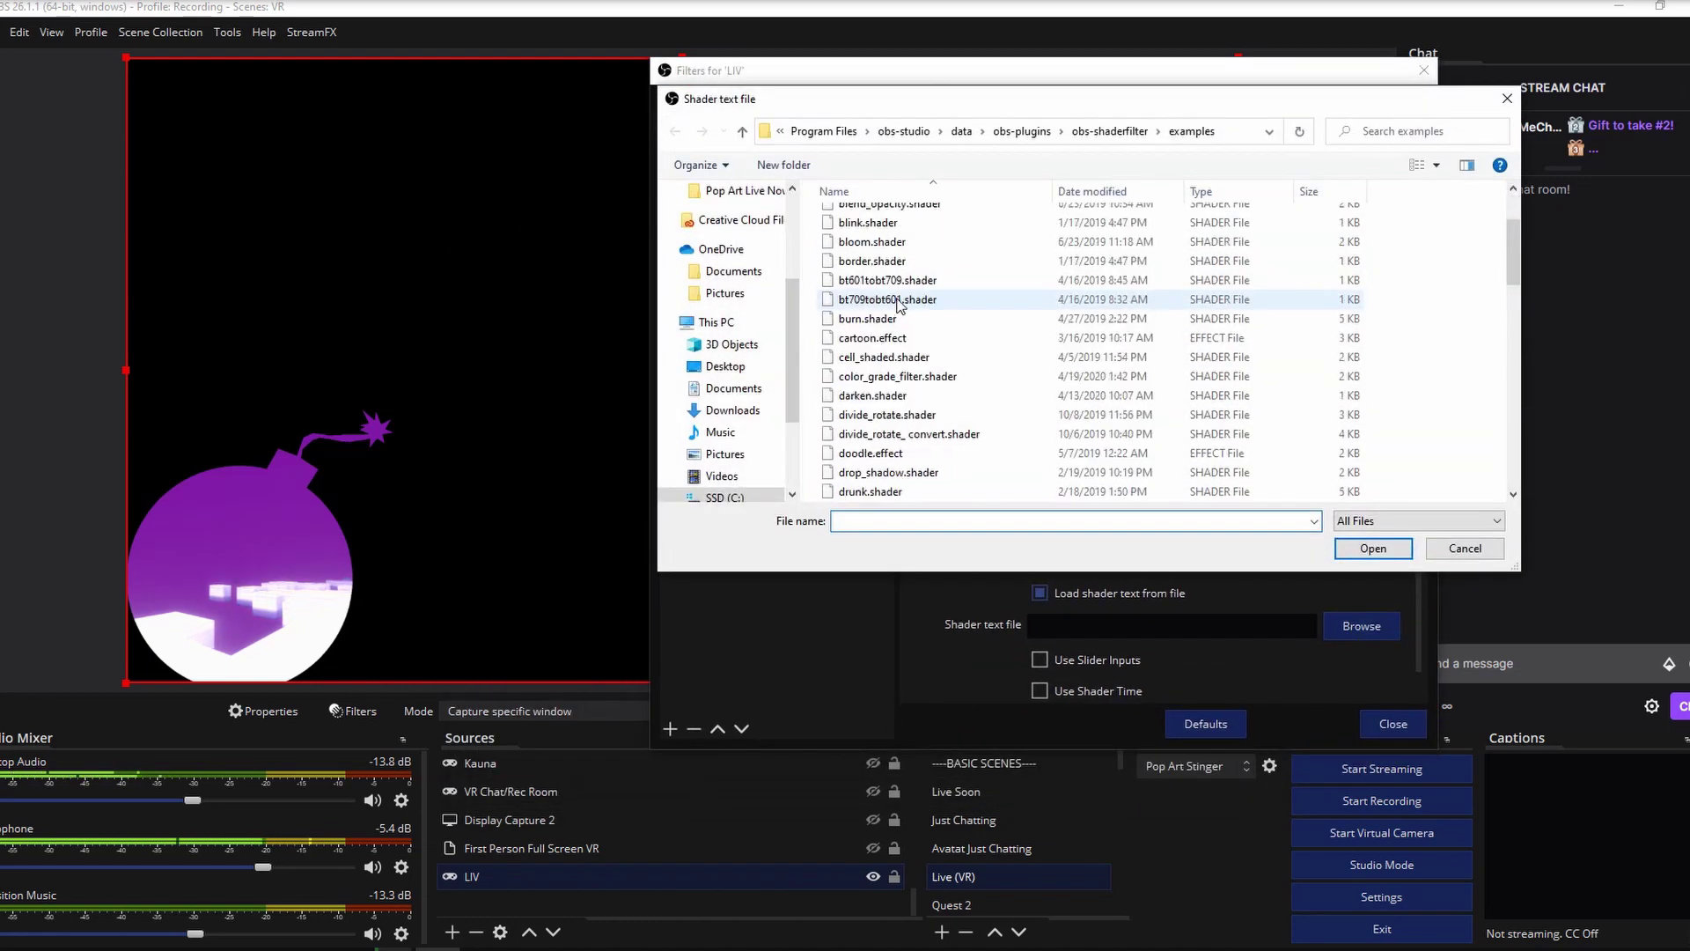
pyautogui.scroll(-3, 899, 303)
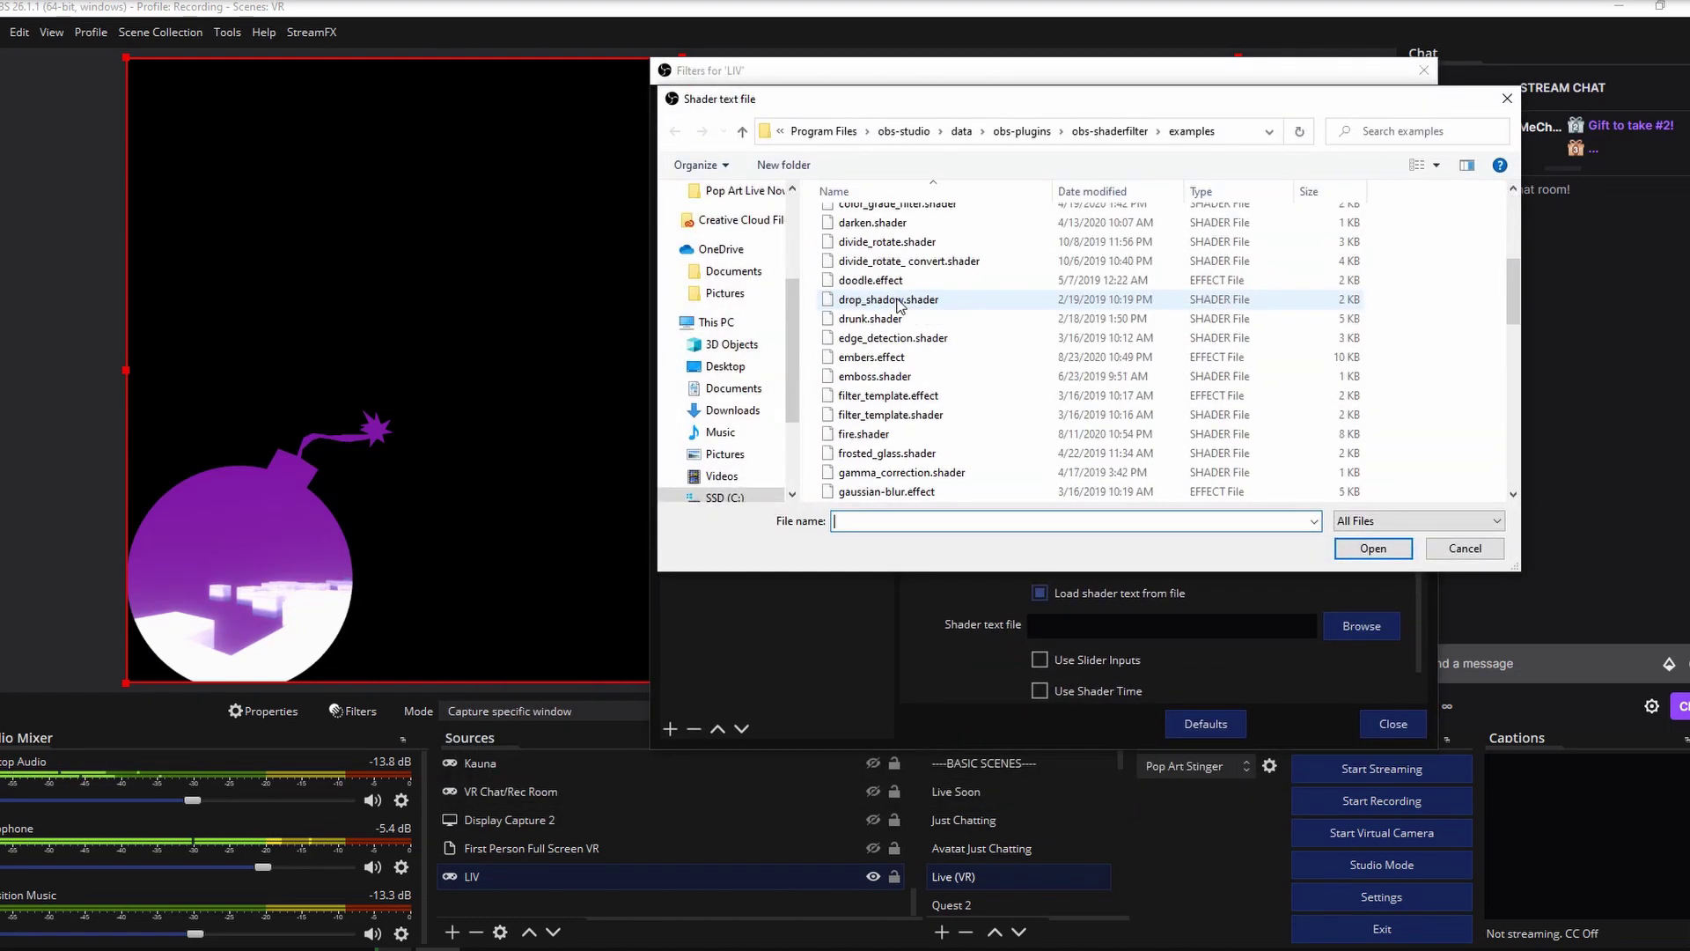
pyautogui.click(1365, 553)
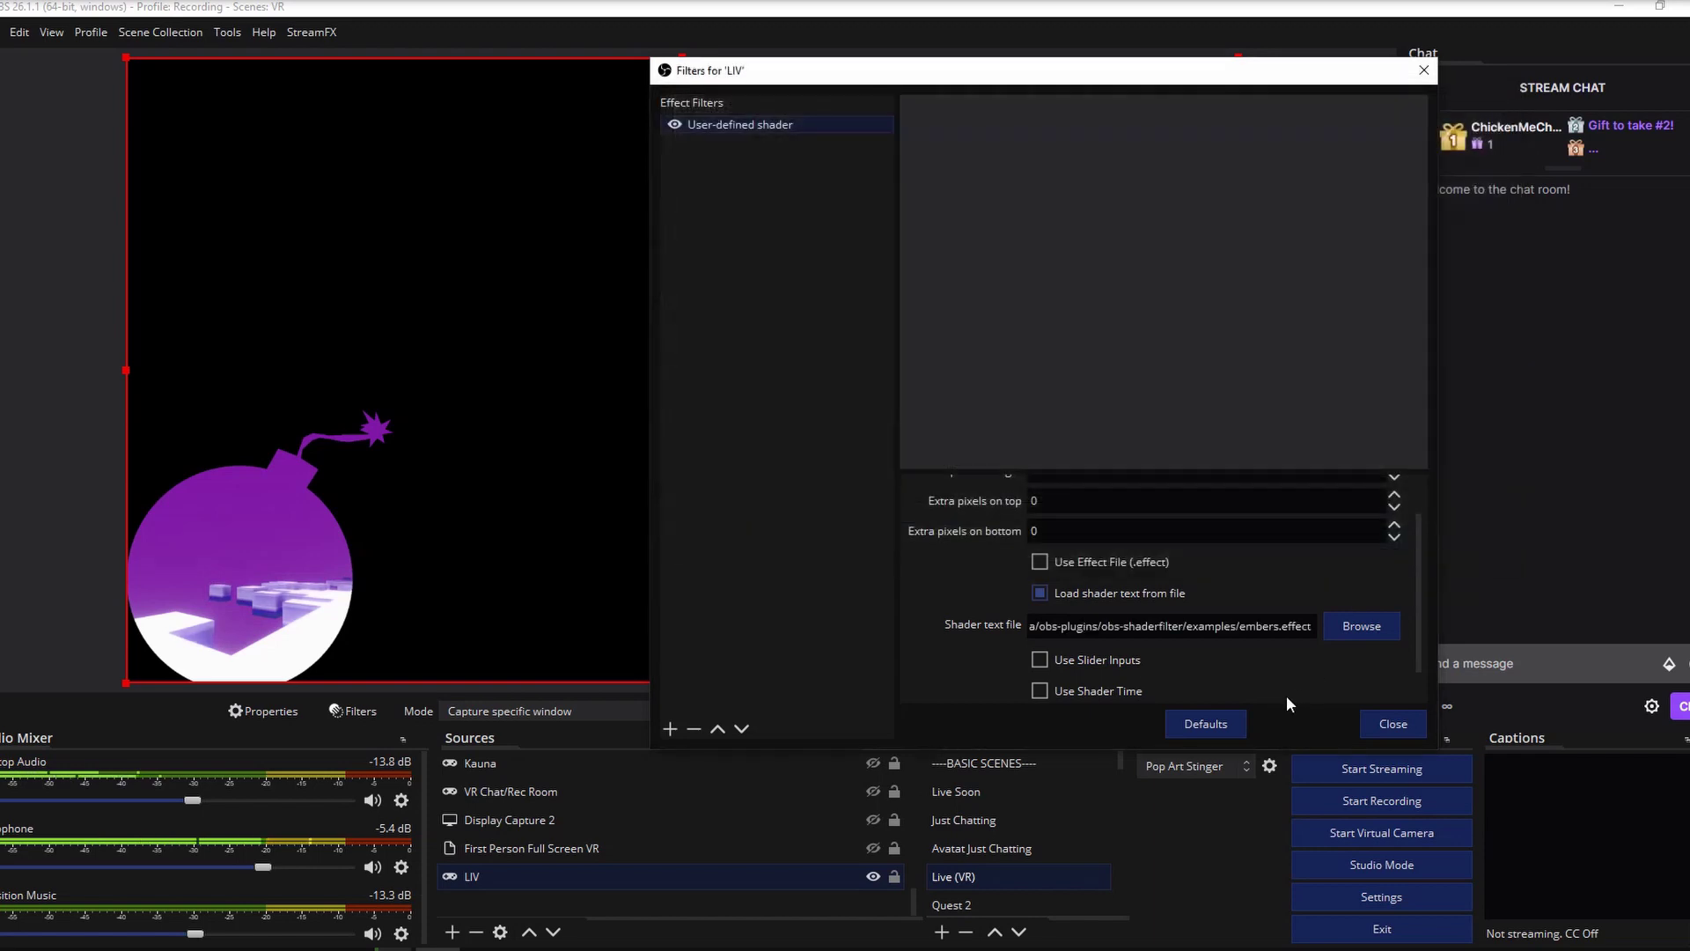
pyautogui.click(1371, 626)
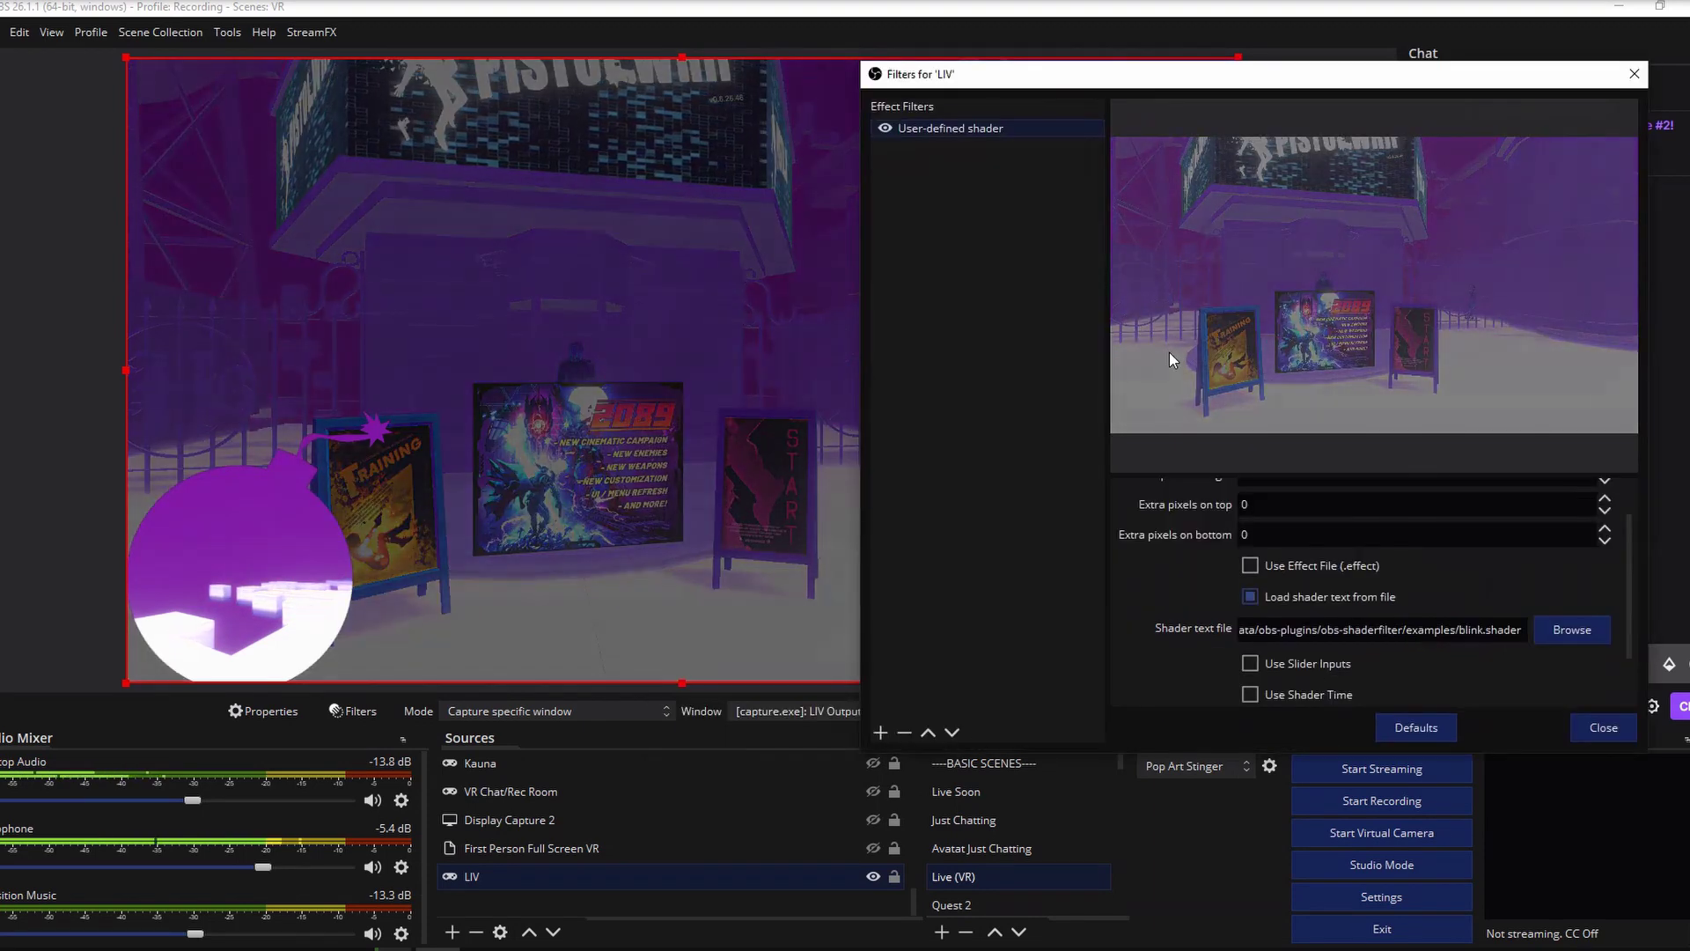
pyautogui.moveTo(988, 74); pyautogui.dragTo(1012, 76)
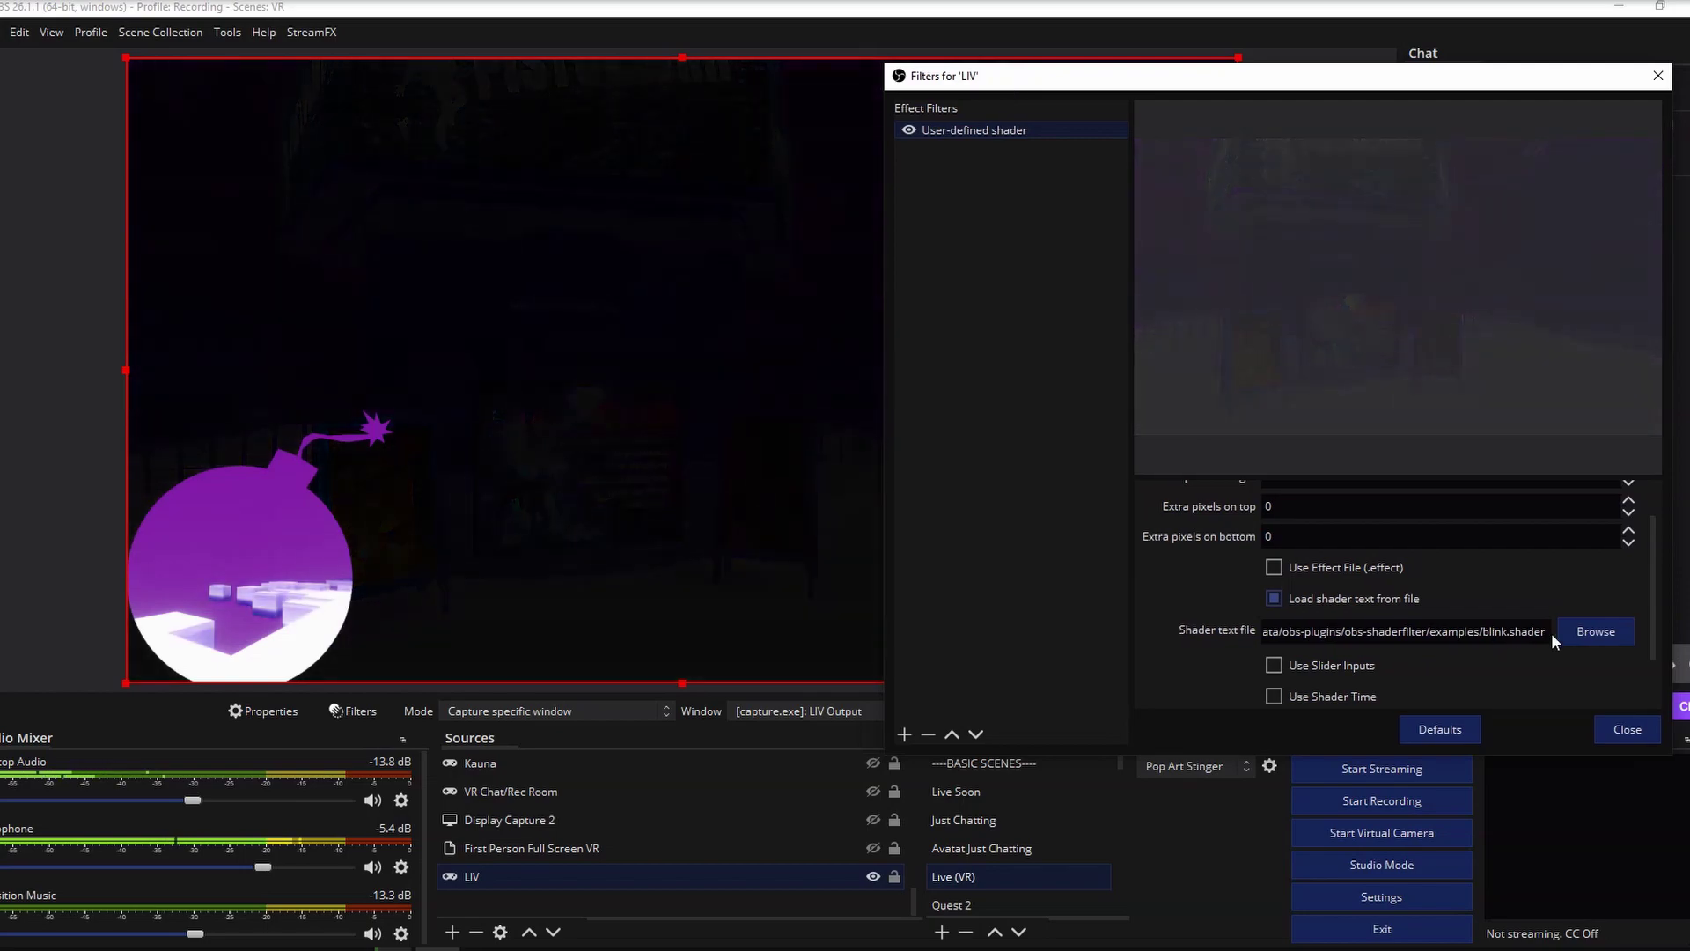
pyautogui.click(1596, 633)
pyautogui.scroll(-3, 1130, 464)
pyautogui.doubleClick(1130, 464)
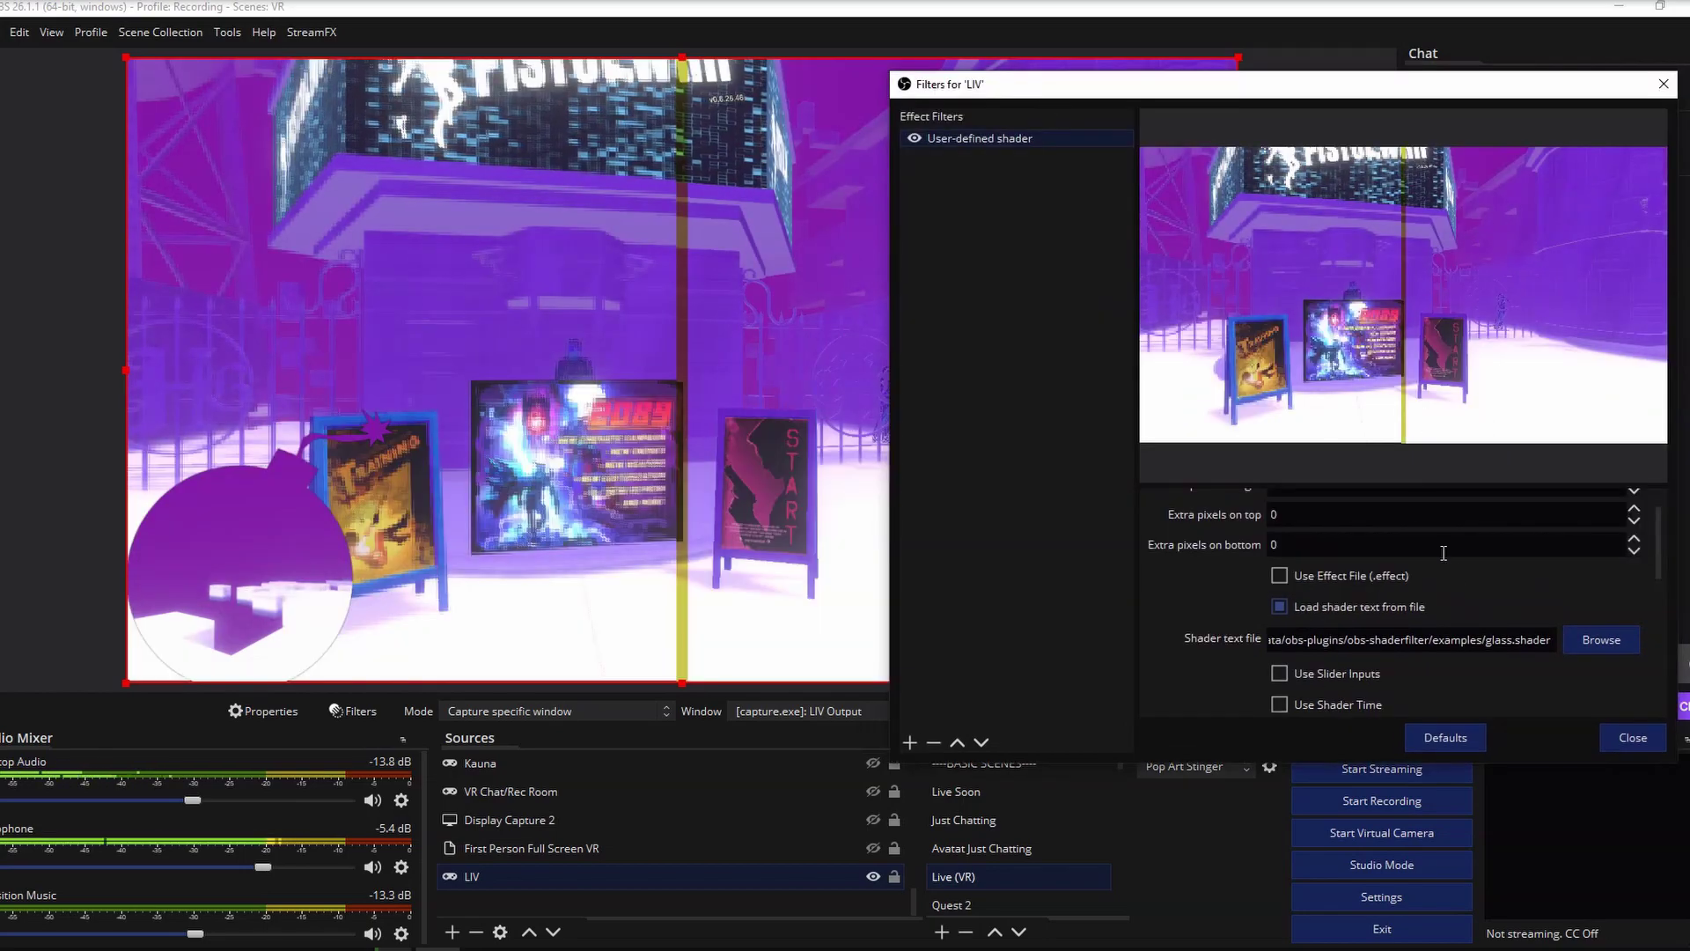
pyautogui.click(1593, 631)
pyautogui.scroll(-5, 1263, 396)
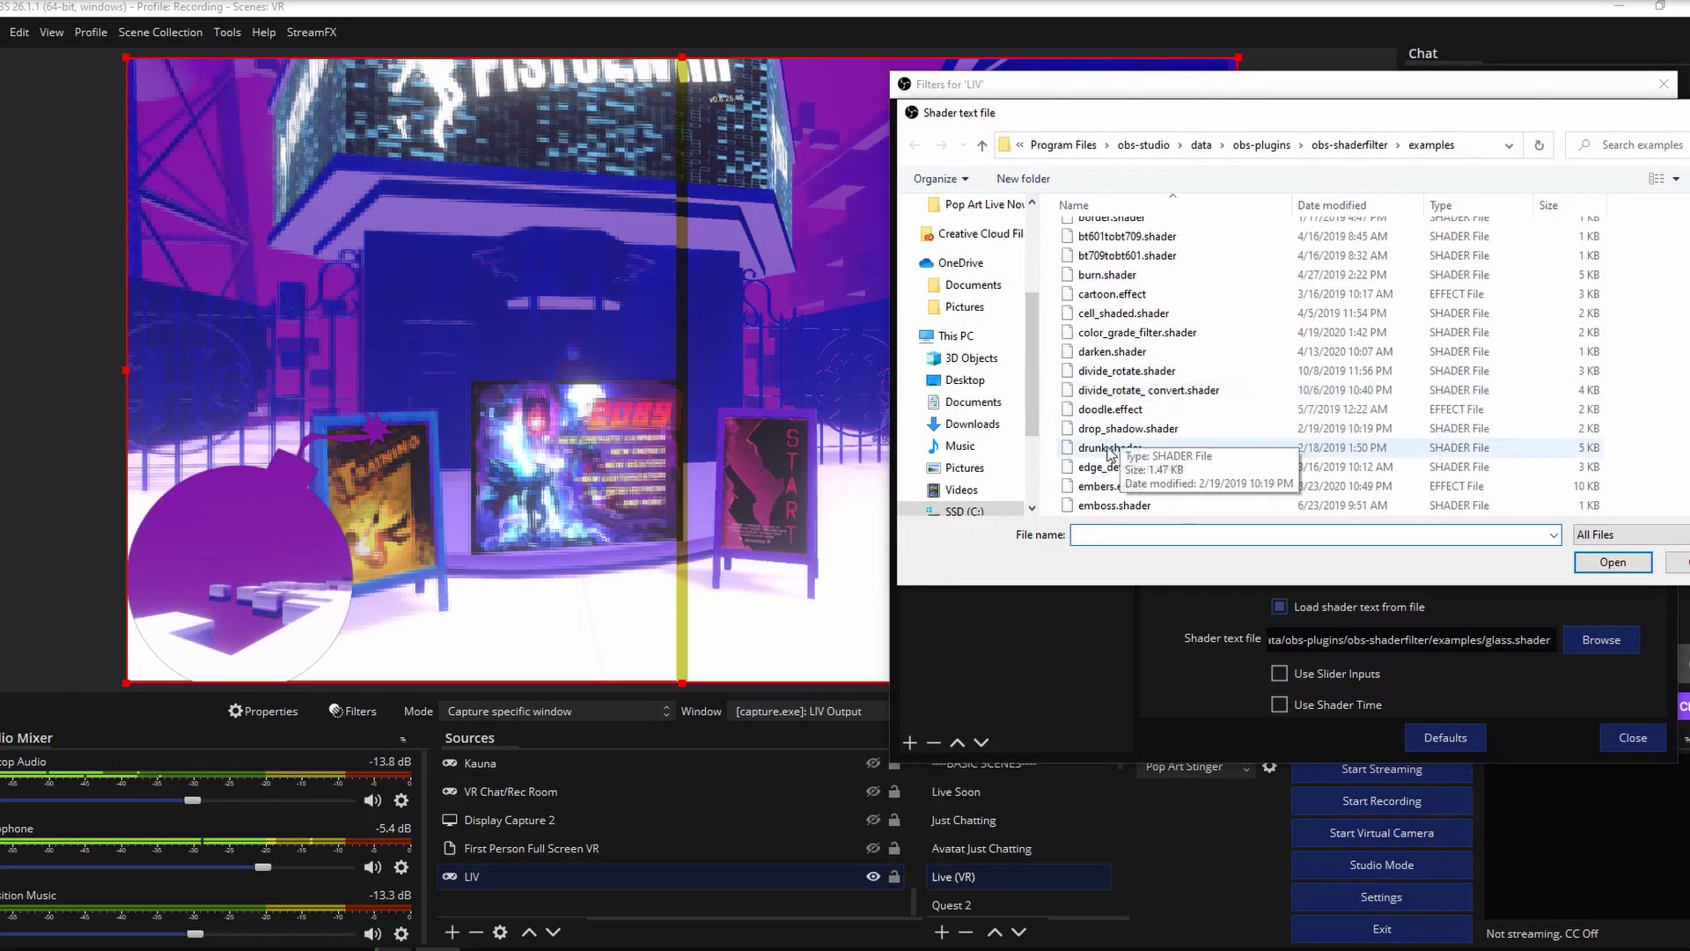
pyautogui.click(1131, 466)
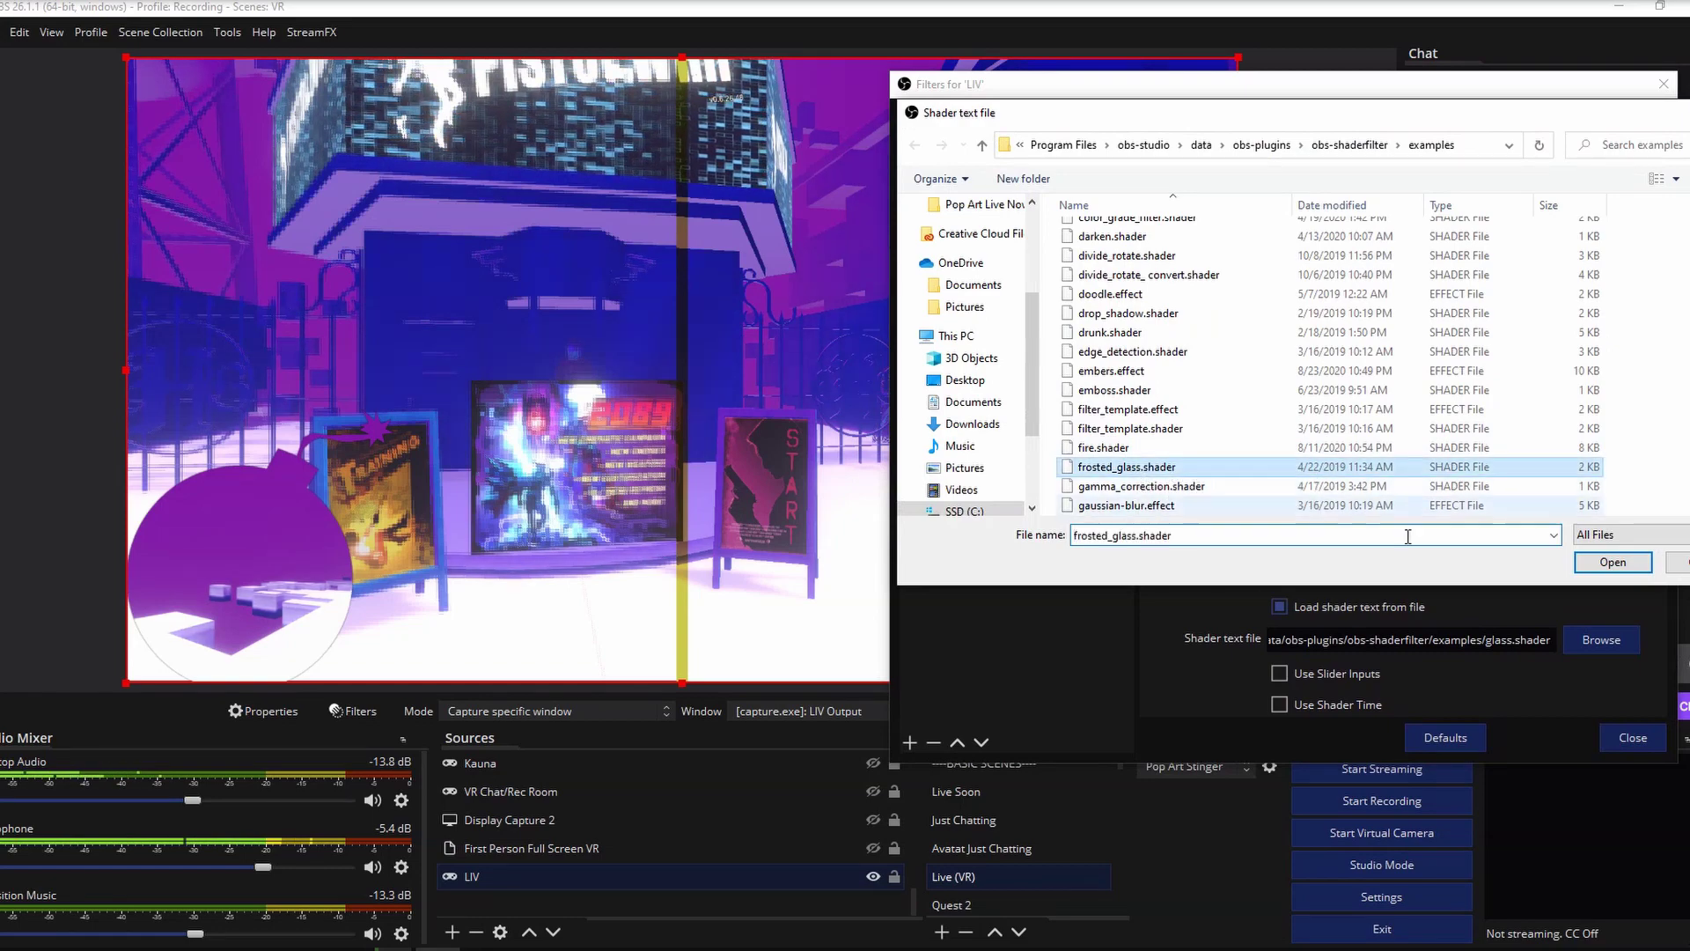
pyautogui.click(1598, 563)
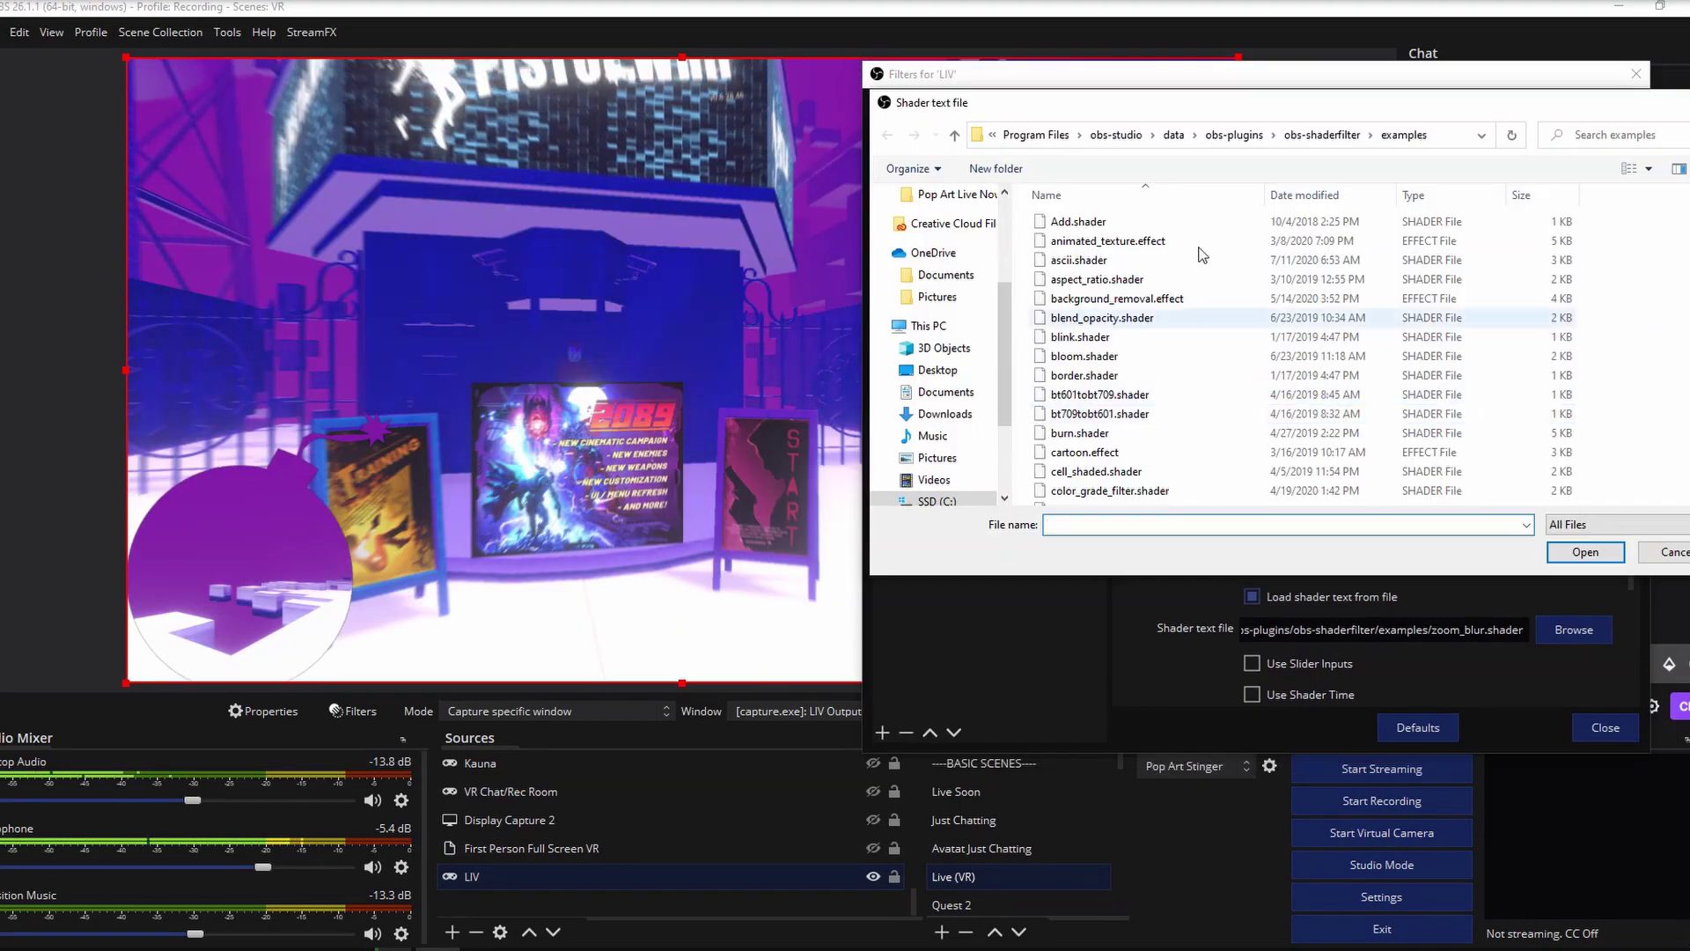
# Move the file picker and LIV filters window aside to reveal the preview.
pyautogui.moveTo(1090, 102); pyautogui.dragTo(1256, 123)
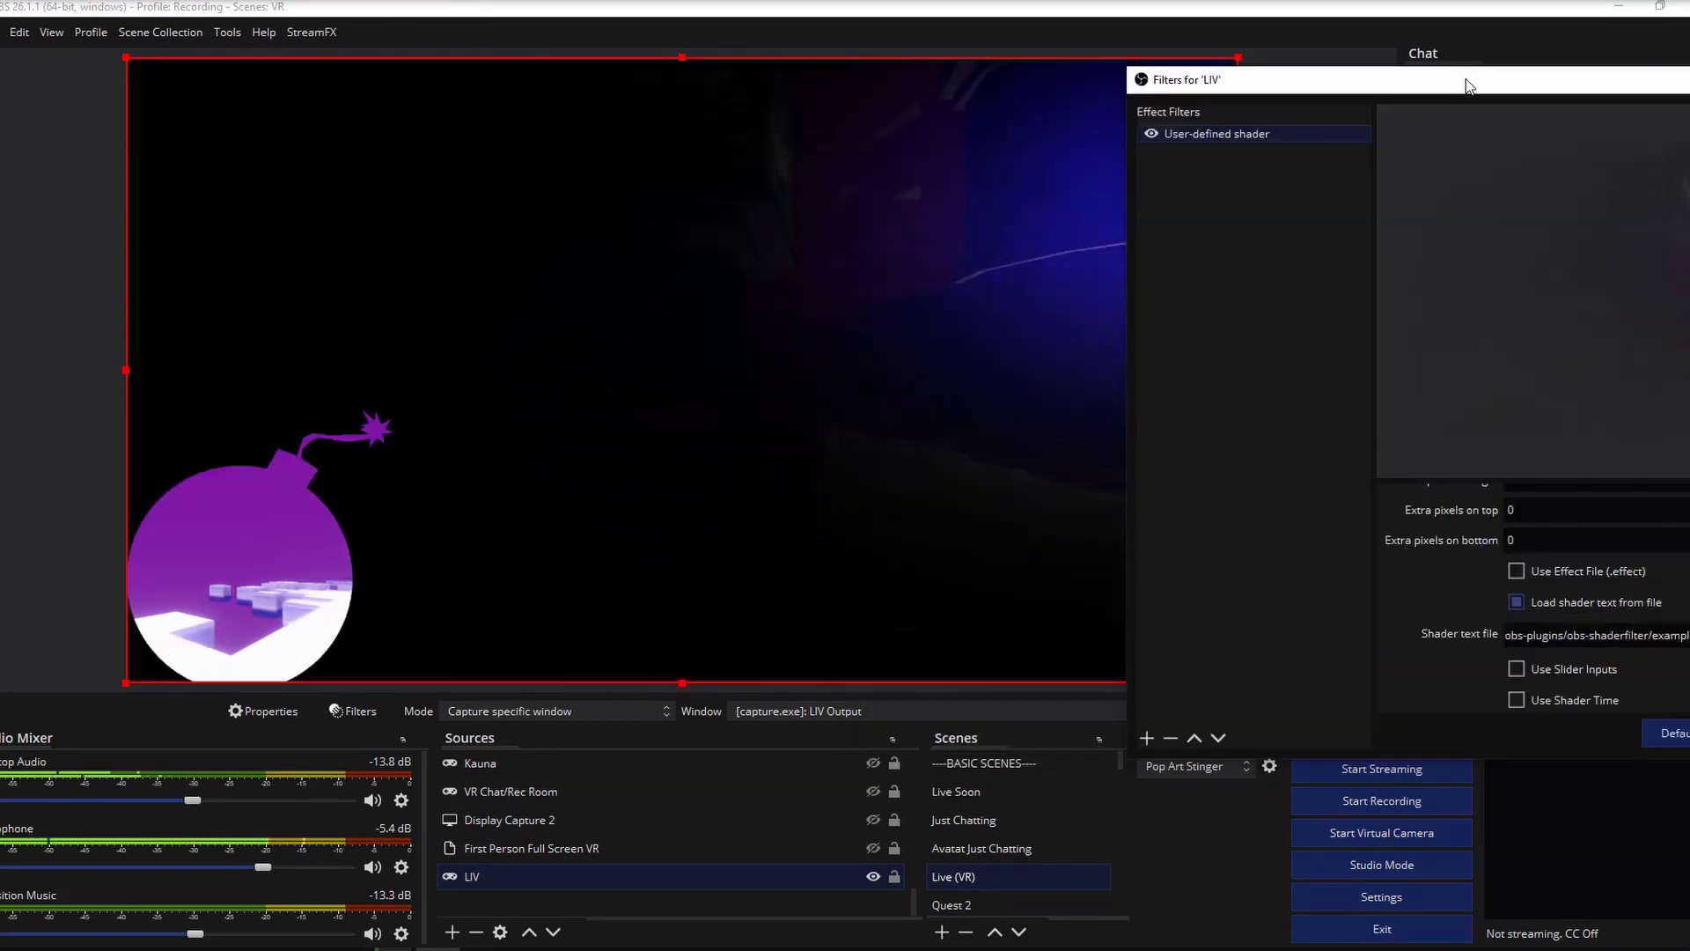
pyautogui.moveTo(1465, 85); pyautogui.dragTo(1311, 83)
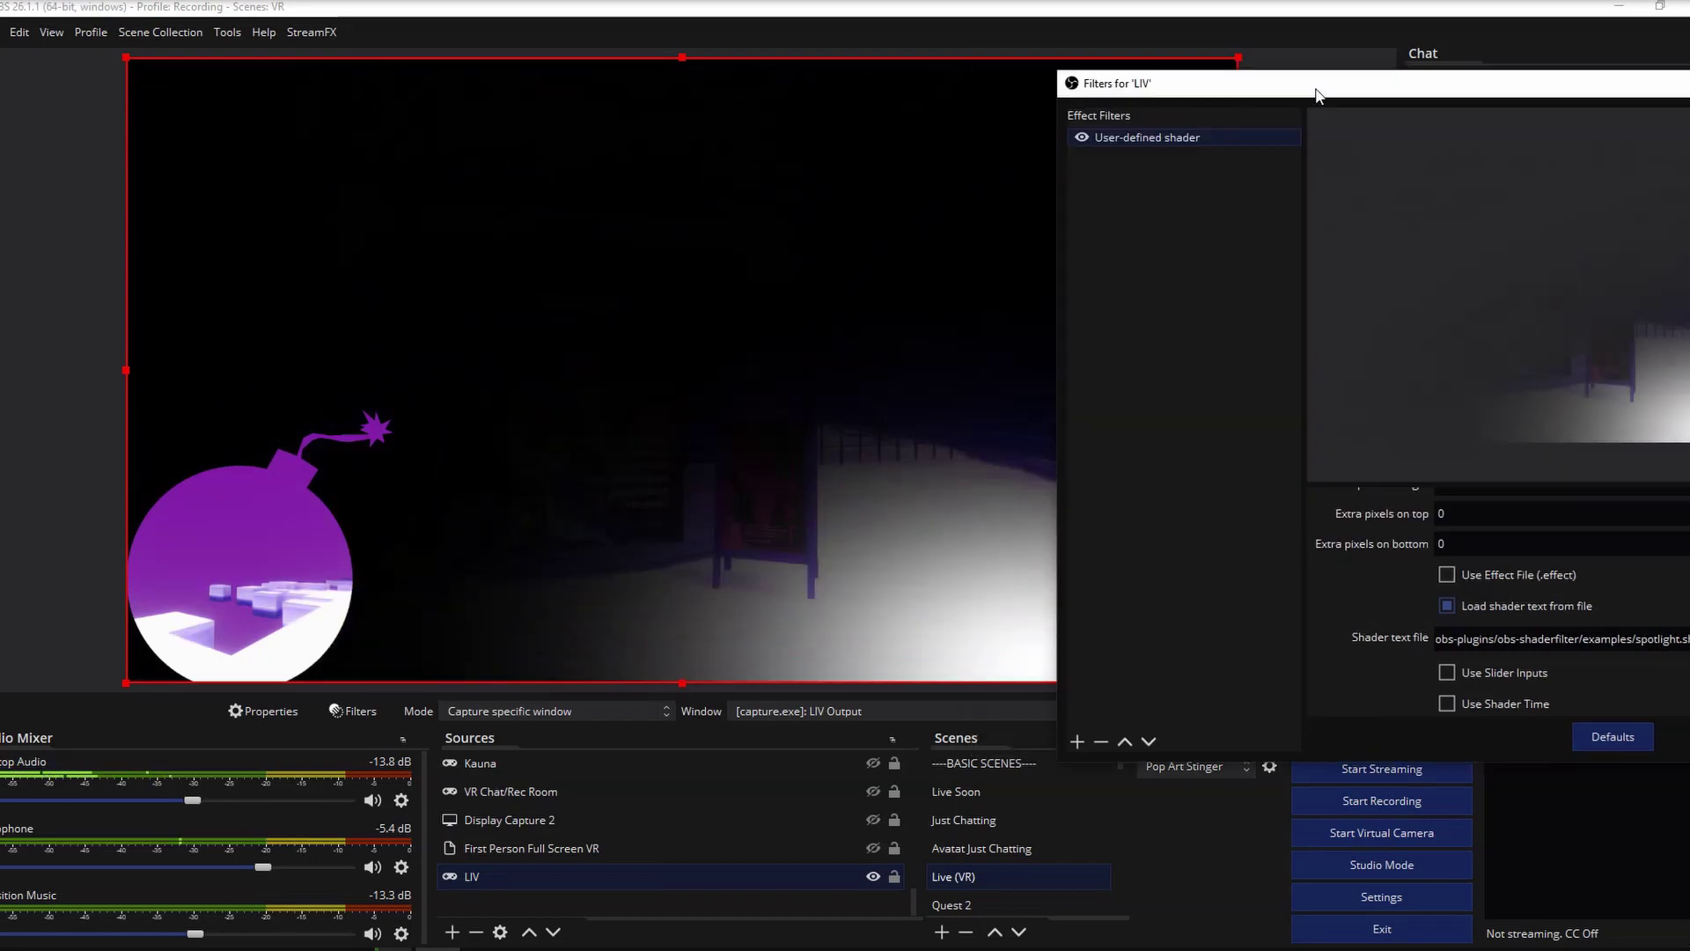
pyautogui.moveTo(1318, 95); pyautogui.dragTo(1355, 92)
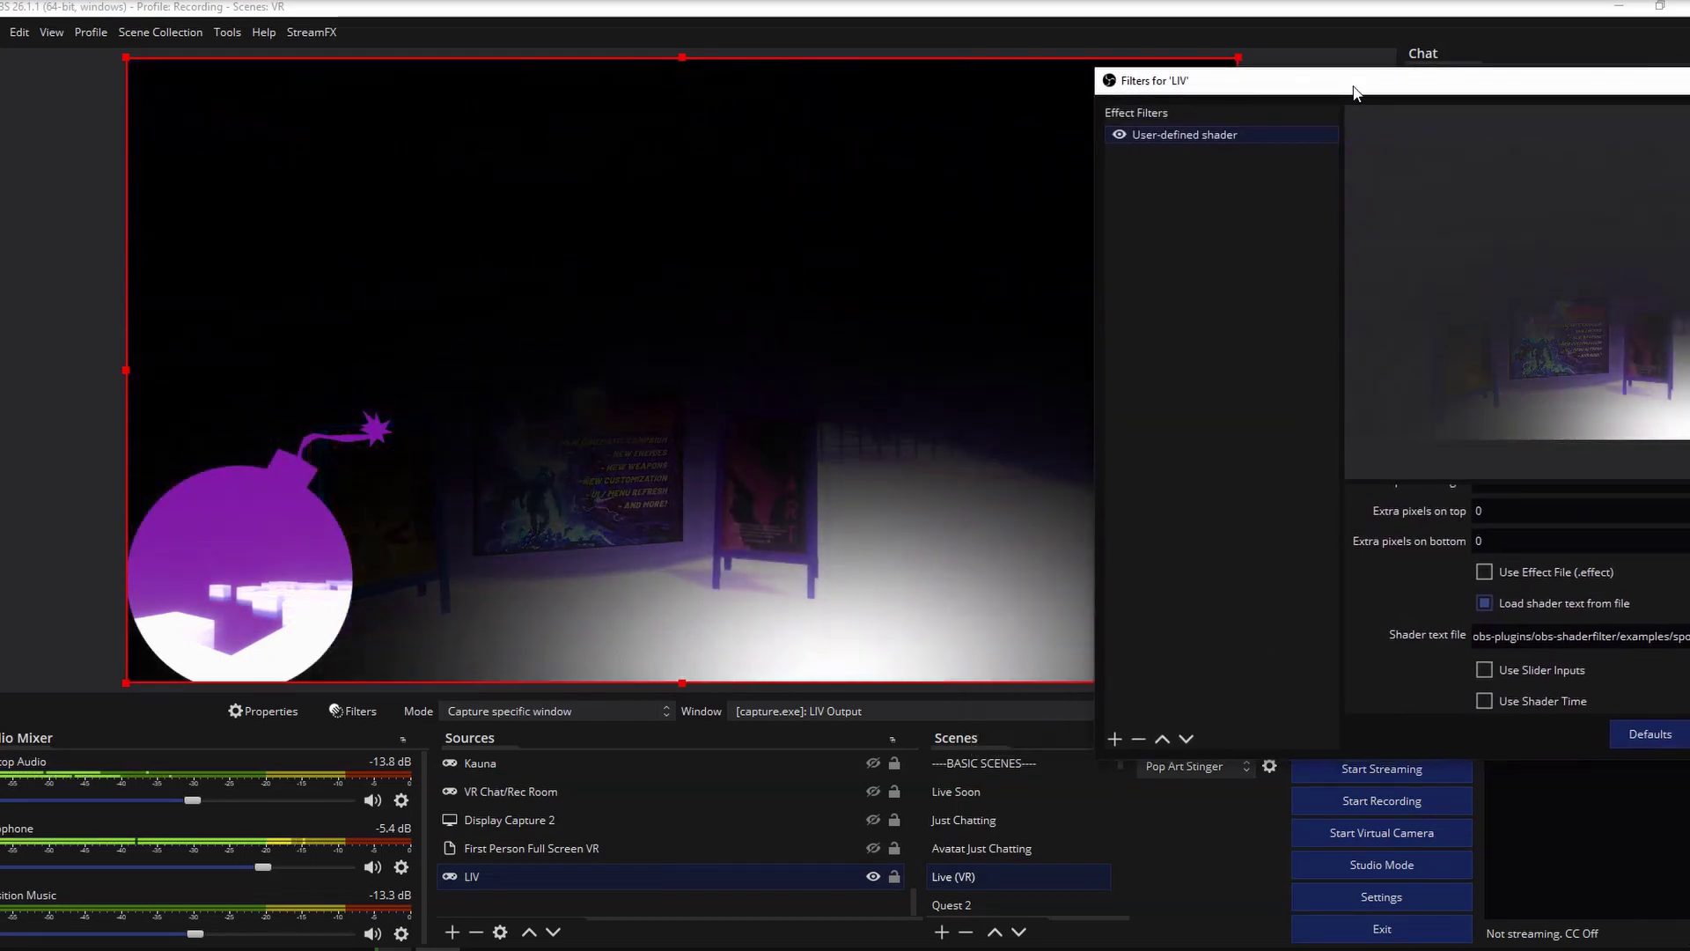
pyautogui.moveTo(1356, 92); pyautogui.dragTo(1422, 100)
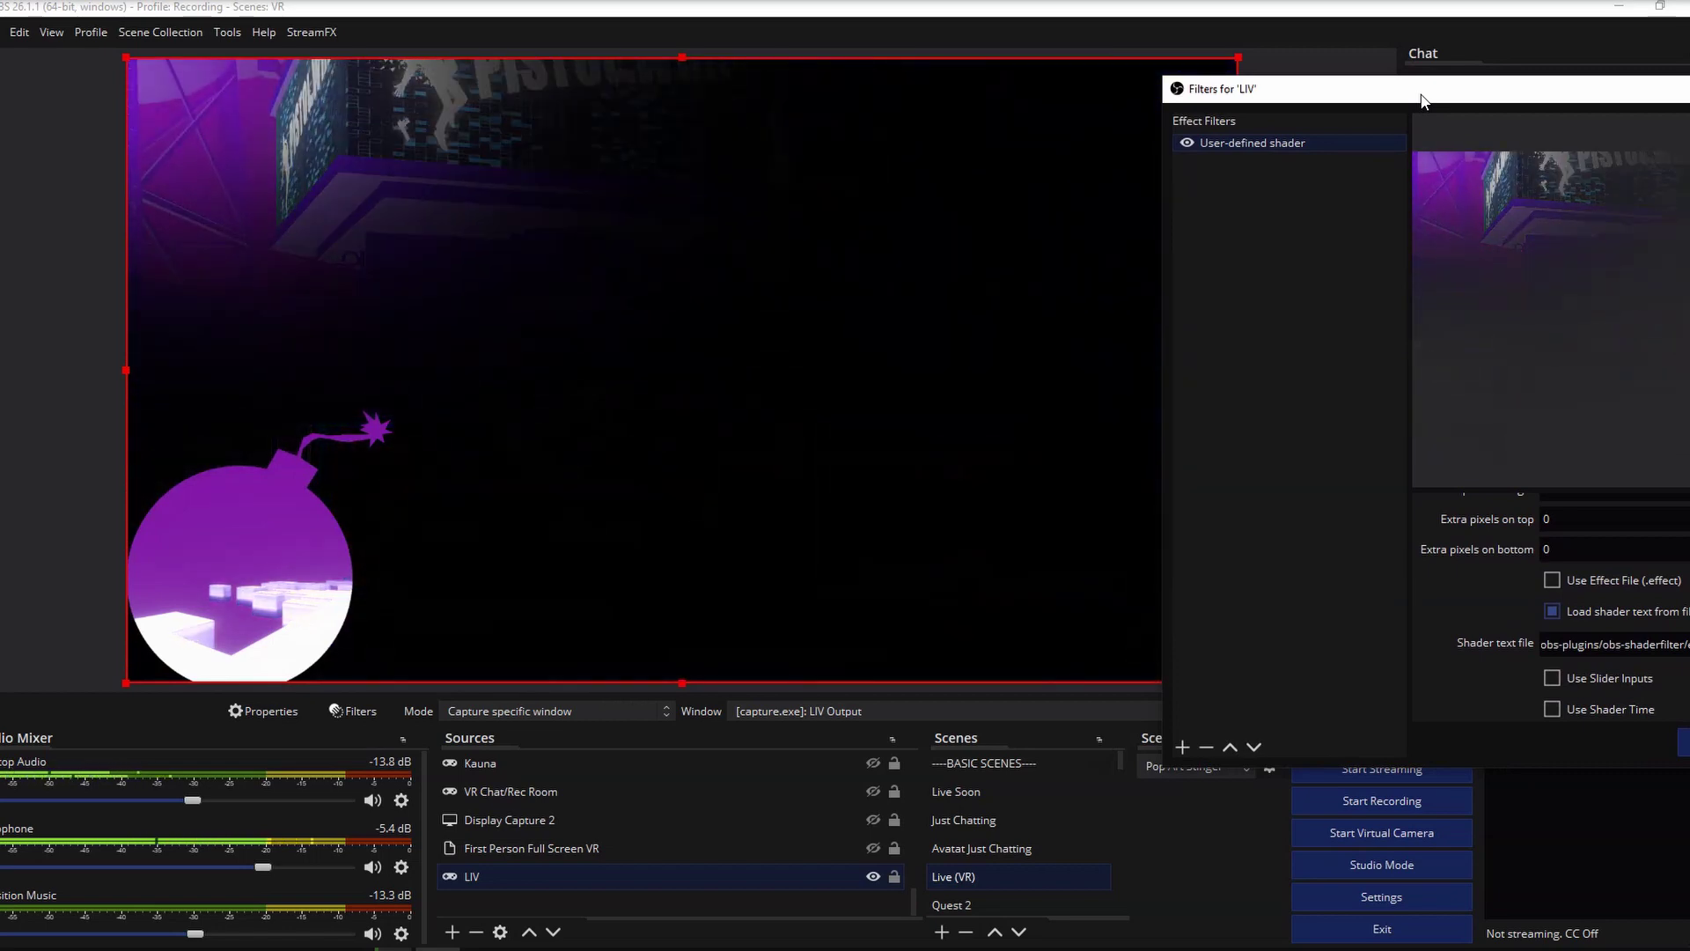
pyautogui.moveTo(1421, 100); pyautogui.dragTo(1474, 88)
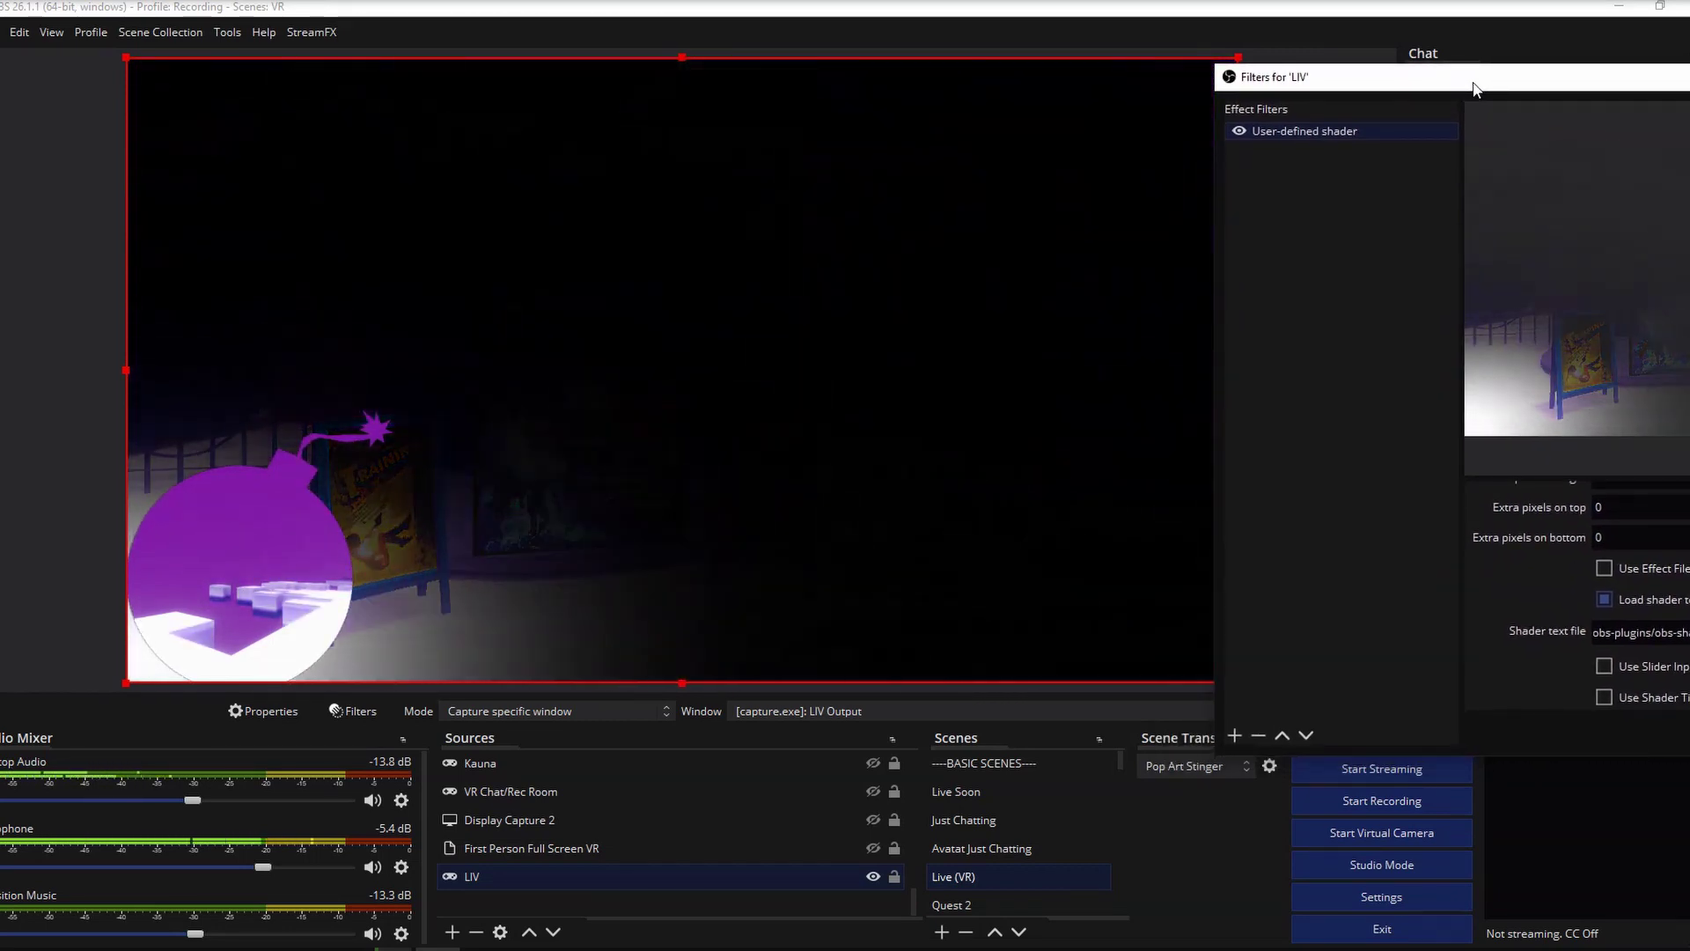
pyautogui.moveTo(1475, 88); pyautogui.dragTo(1095, 84)
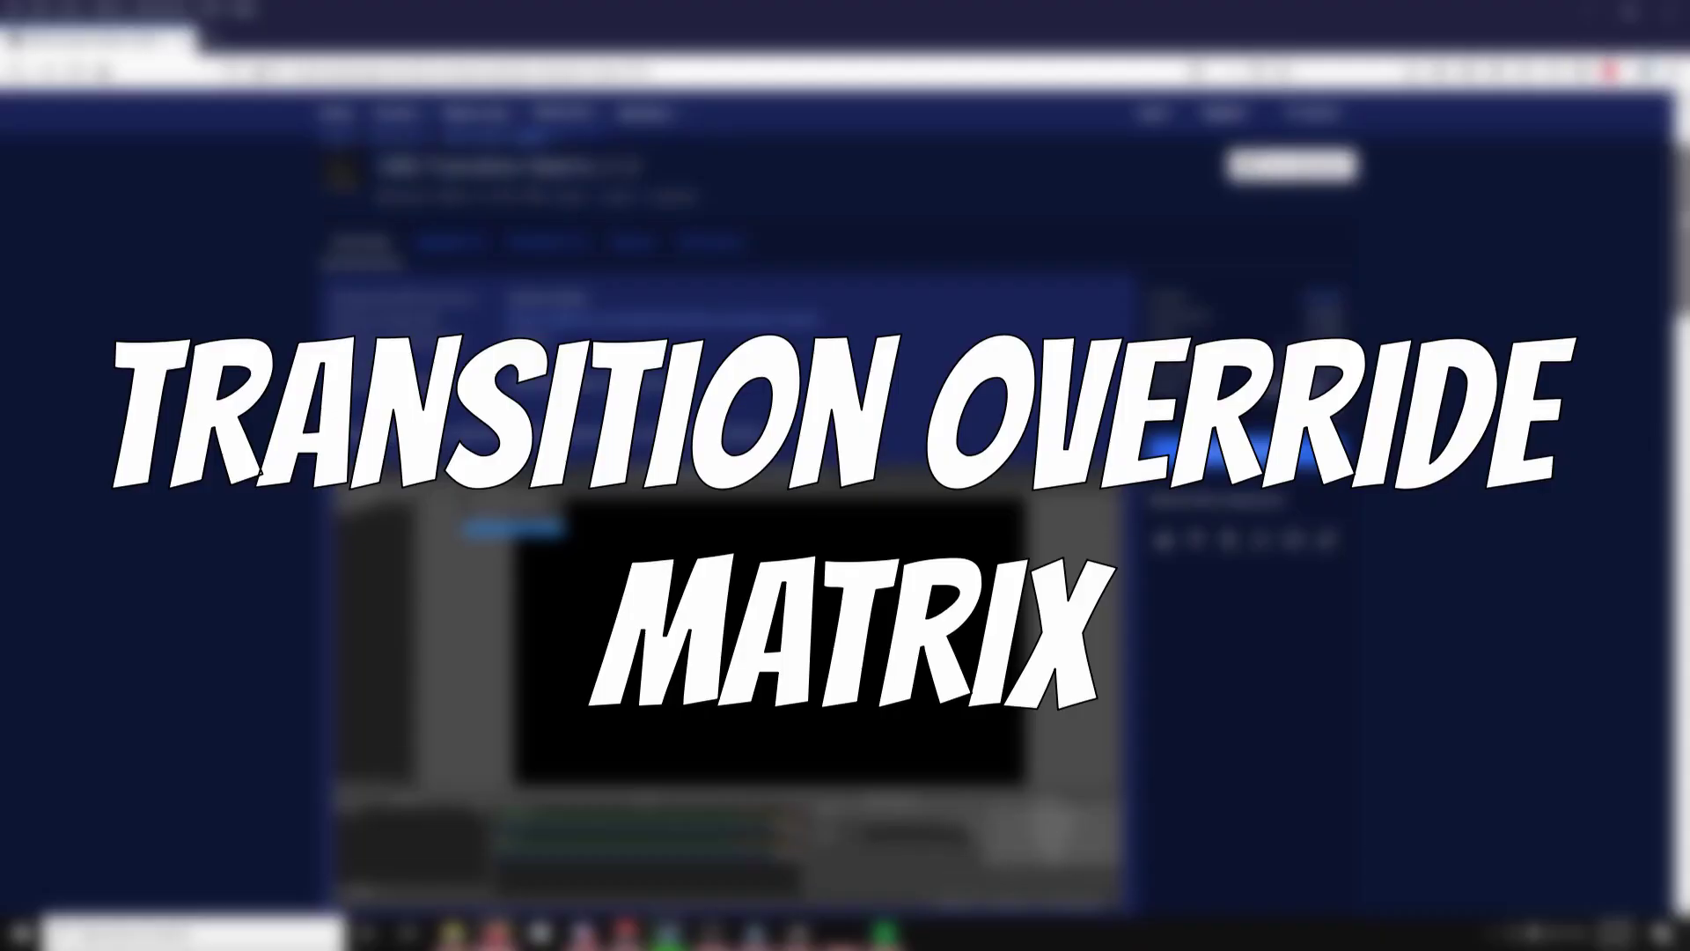
# Scroll through the OBS Transition Matrix page's description and screenshots.
pyautogui.scroll(-2, 1685, 236)
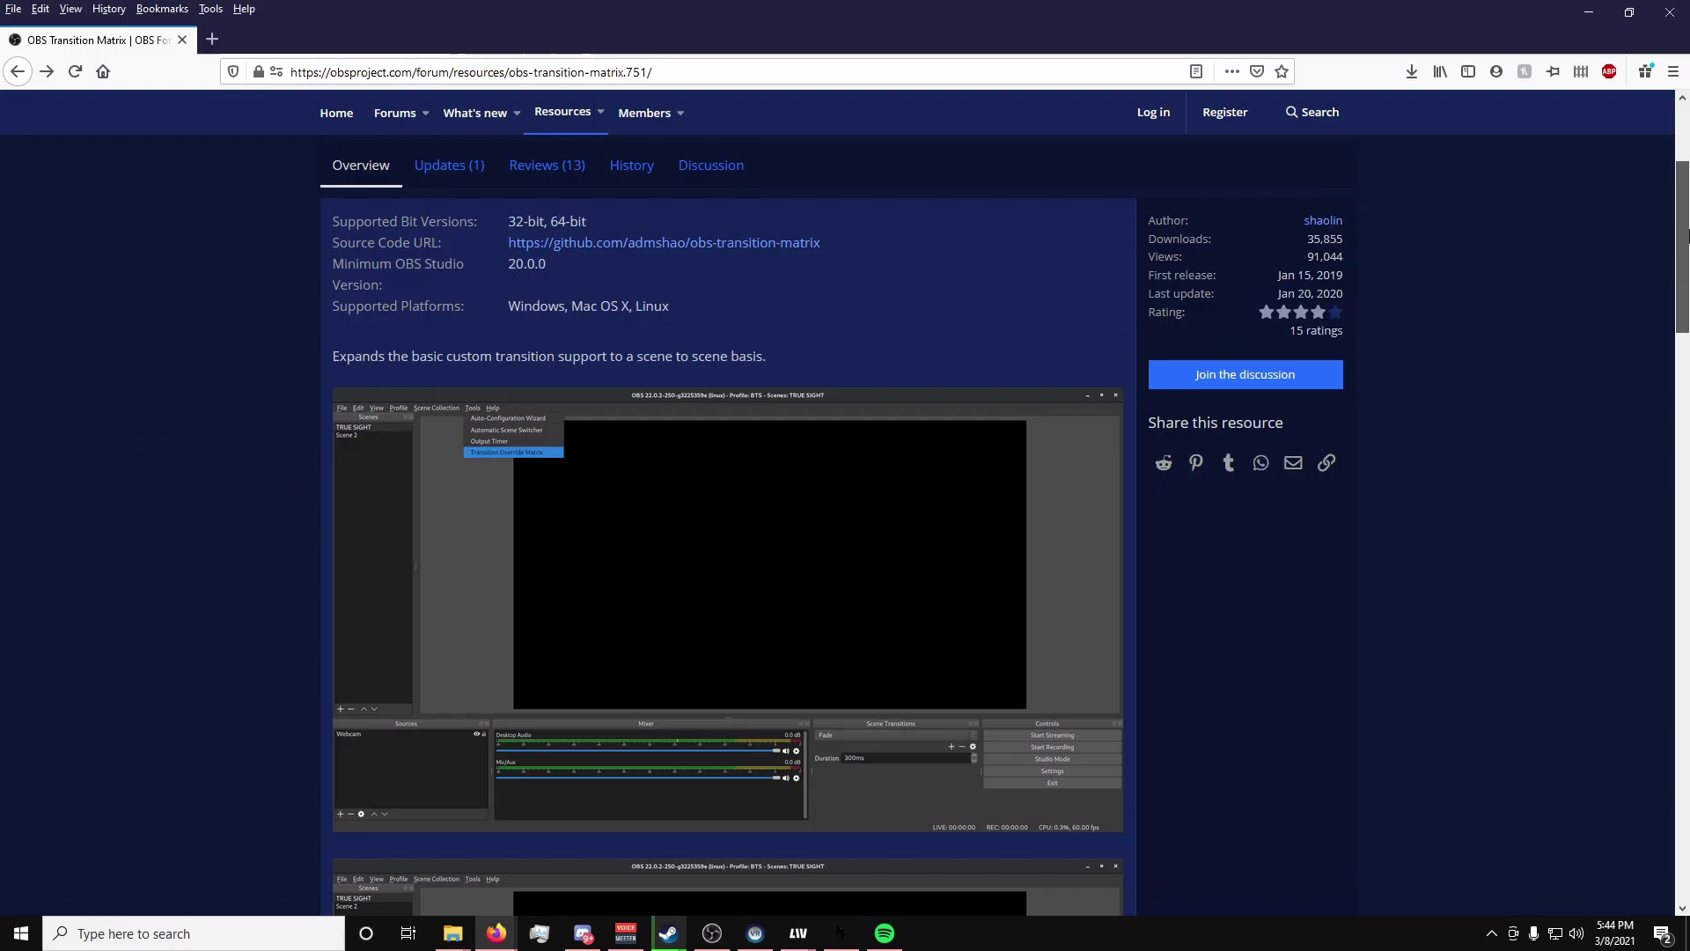
pyautogui.scroll(-1, 1686, 236)
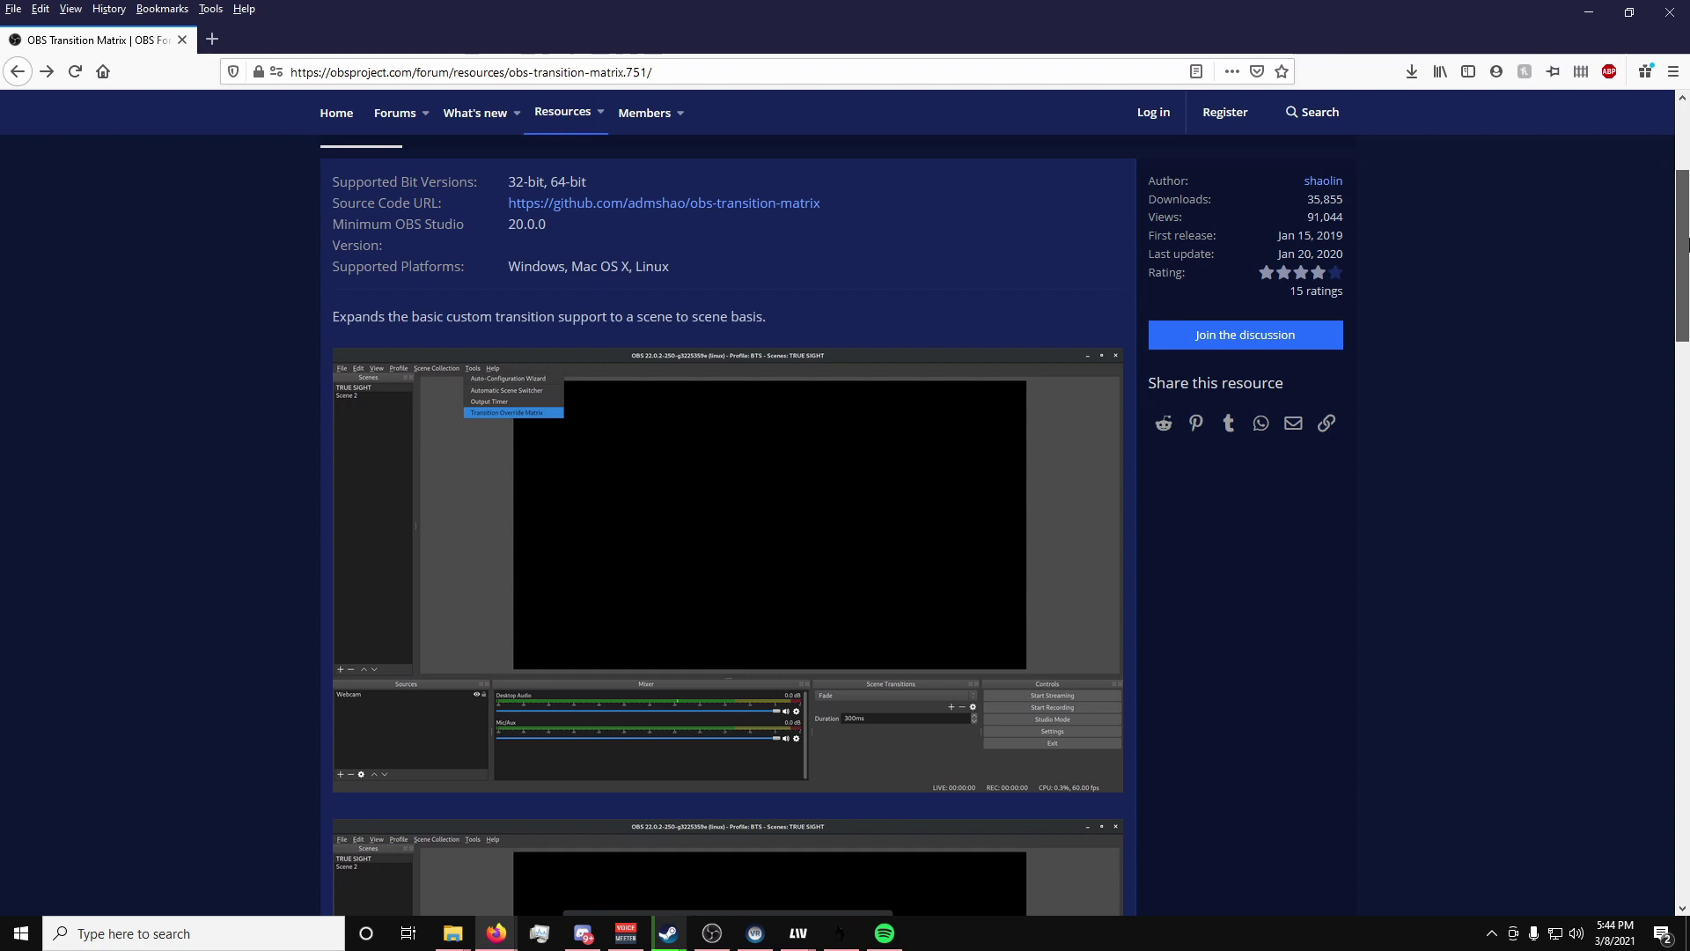
pyautogui.scroll(-1, 1686, 242)
pyautogui.scroll(-1, 1685, 249)
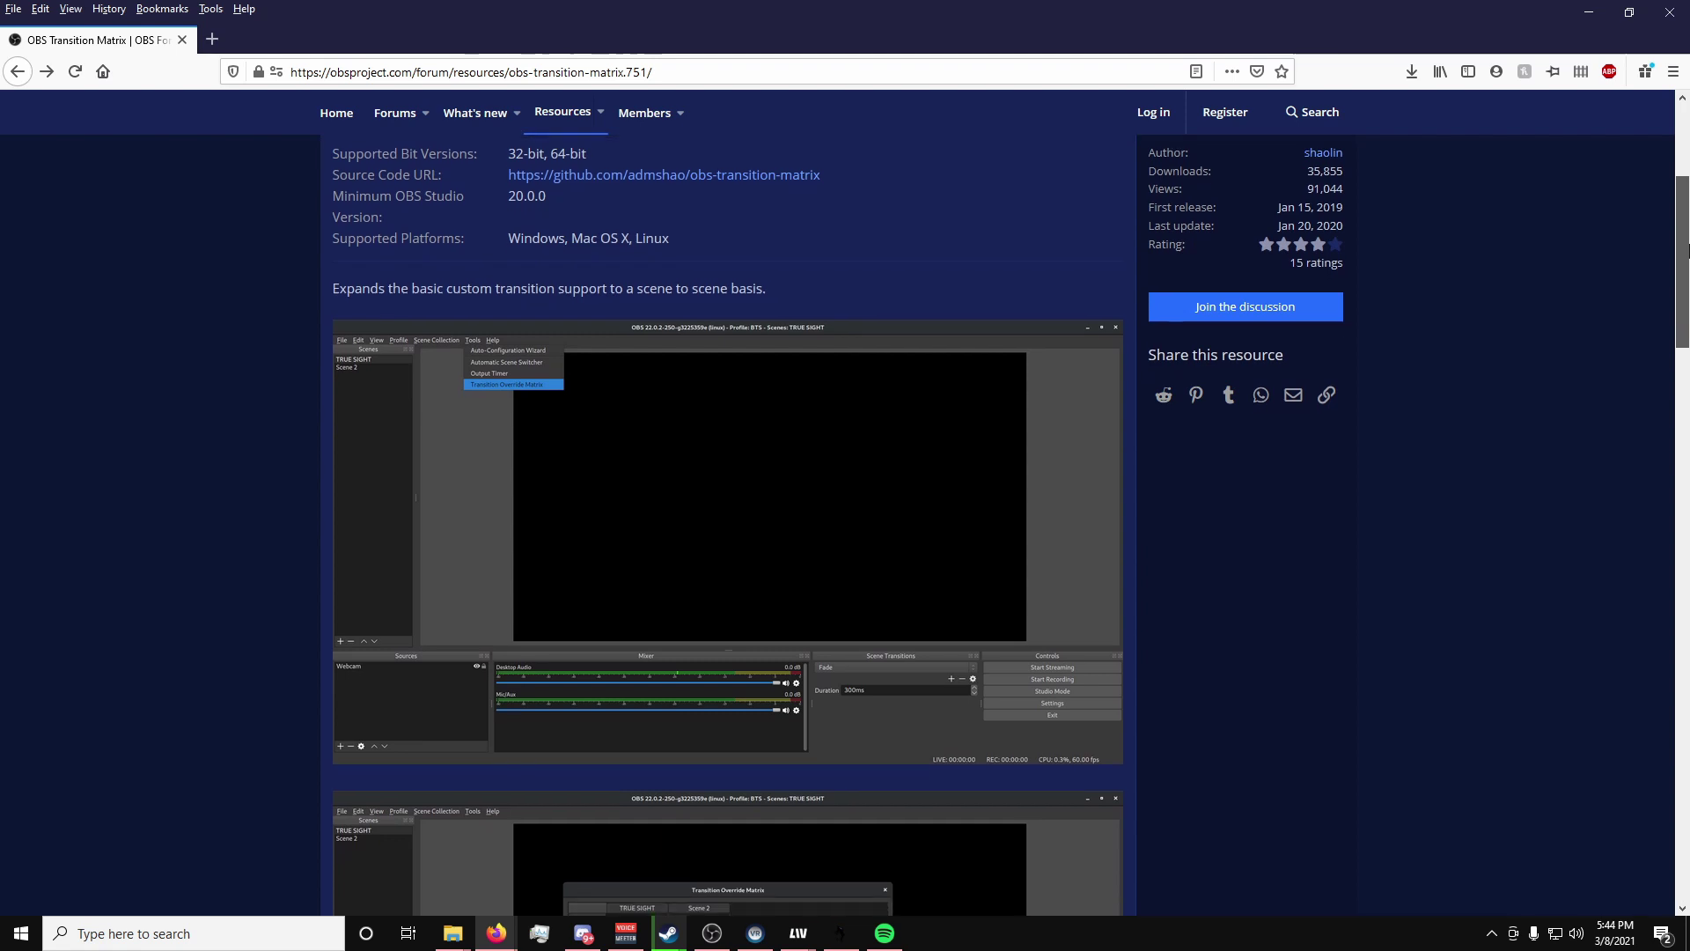
pyautogui.scroll(1, 1686, 249)
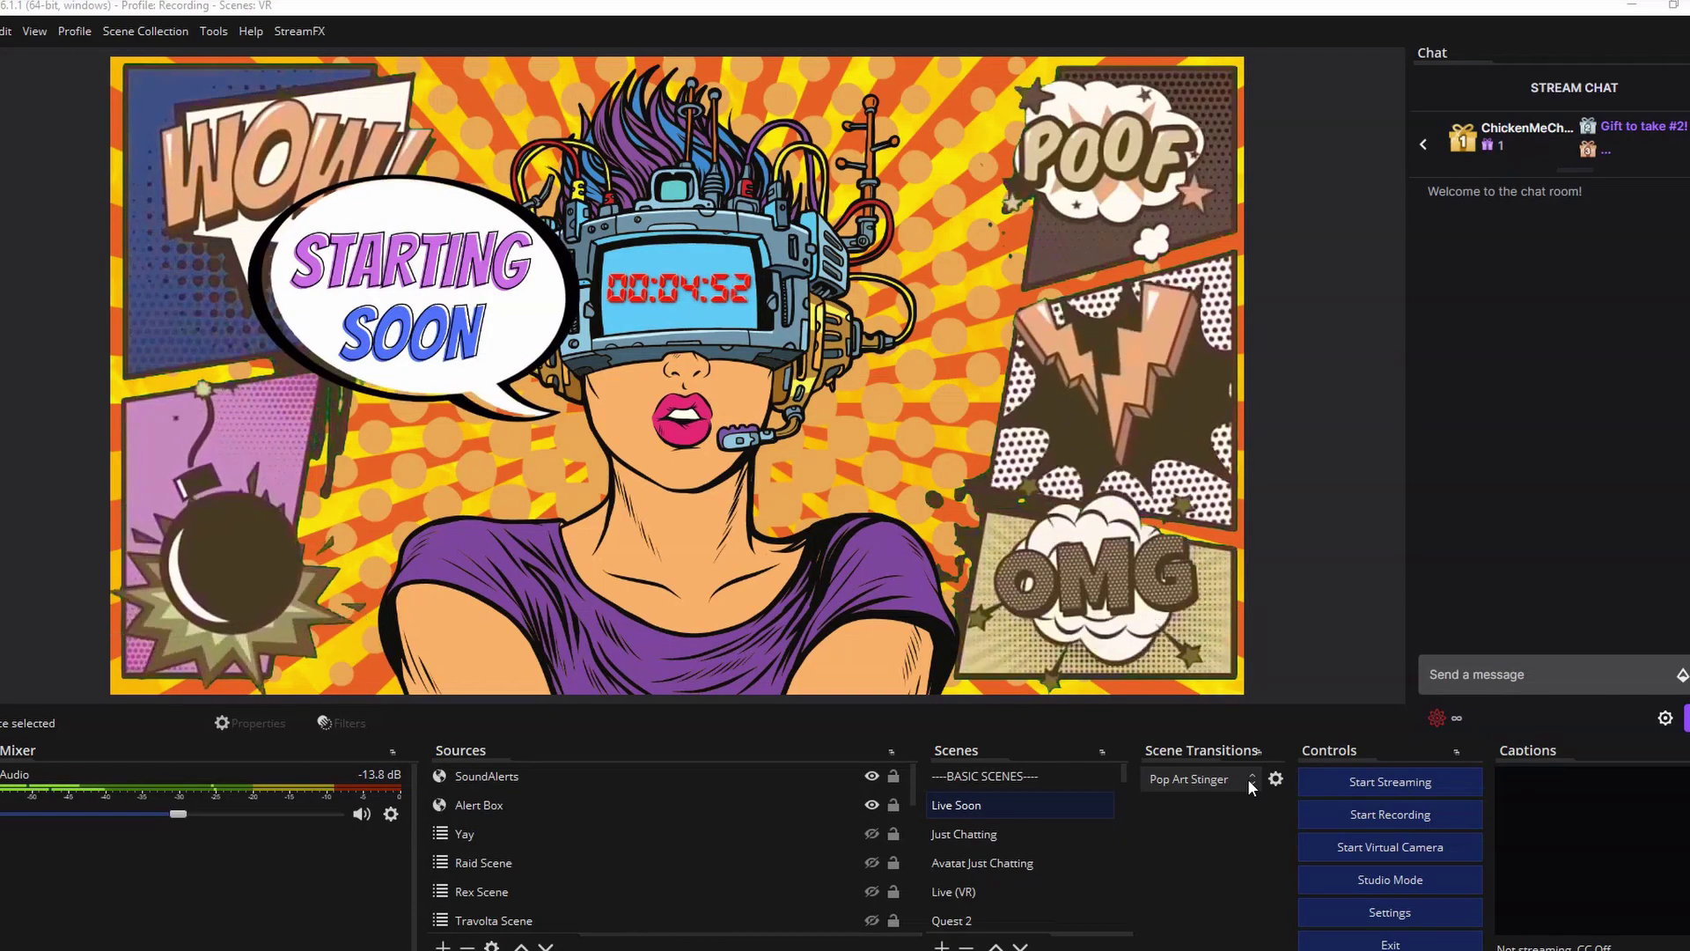
# Open the Pop Art Stinger transition settings, then switch scenes to Just Chatting and BRB.
pyautogui.click(1276, 778)
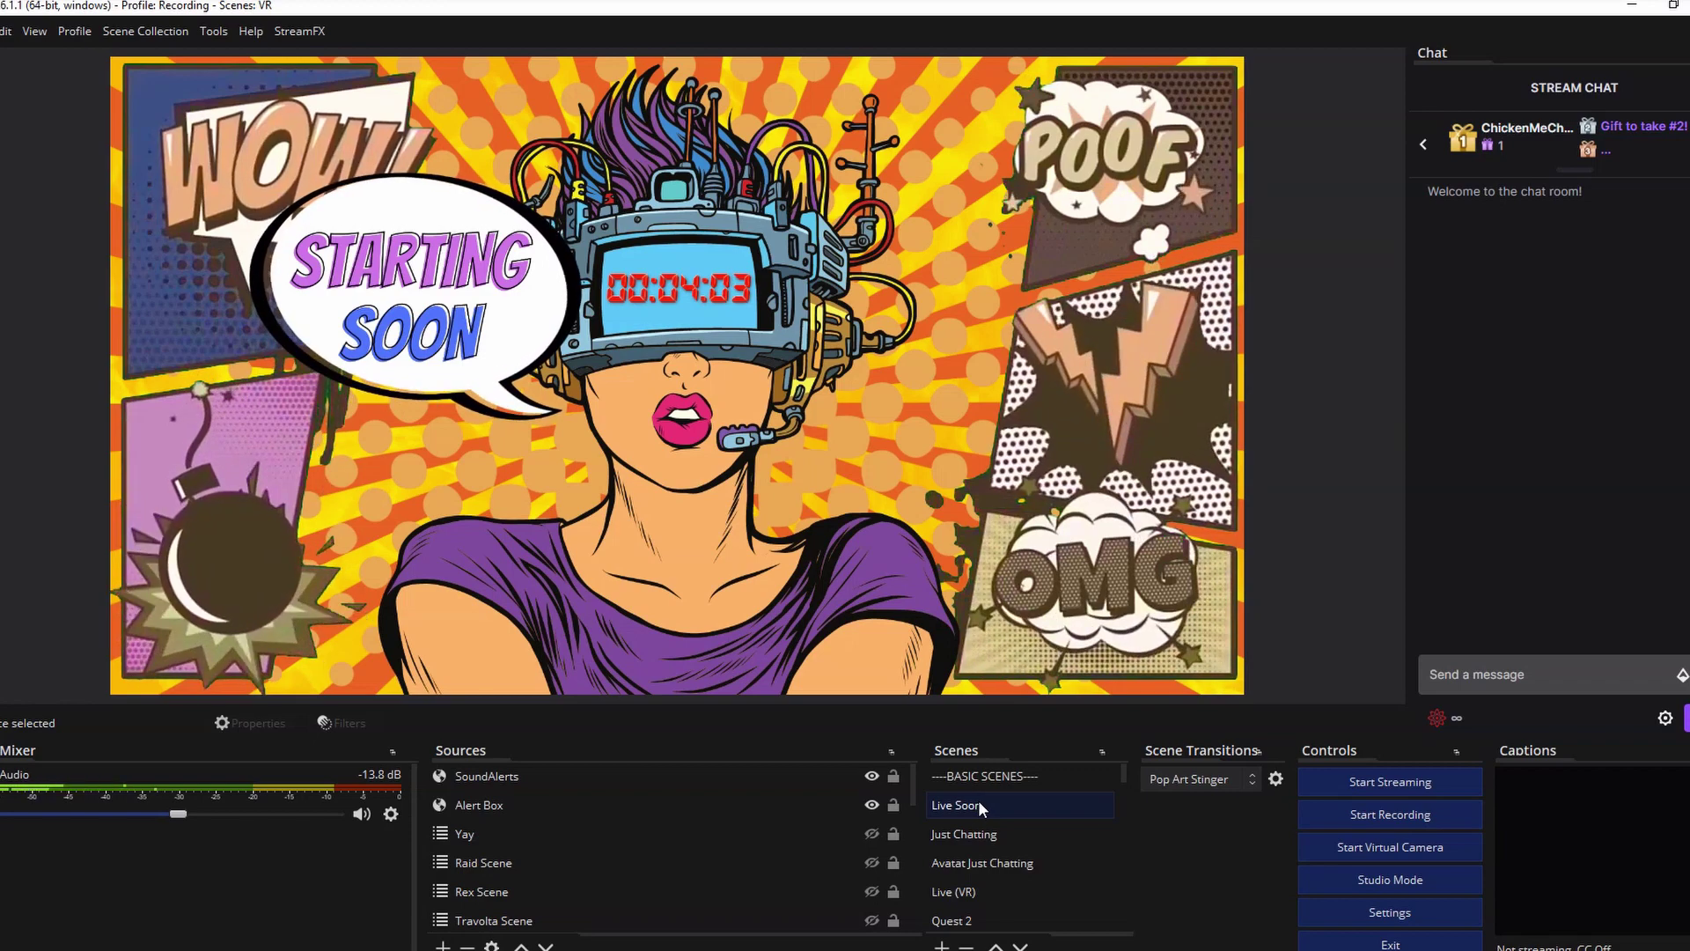
pyautogui.click(997, 841)
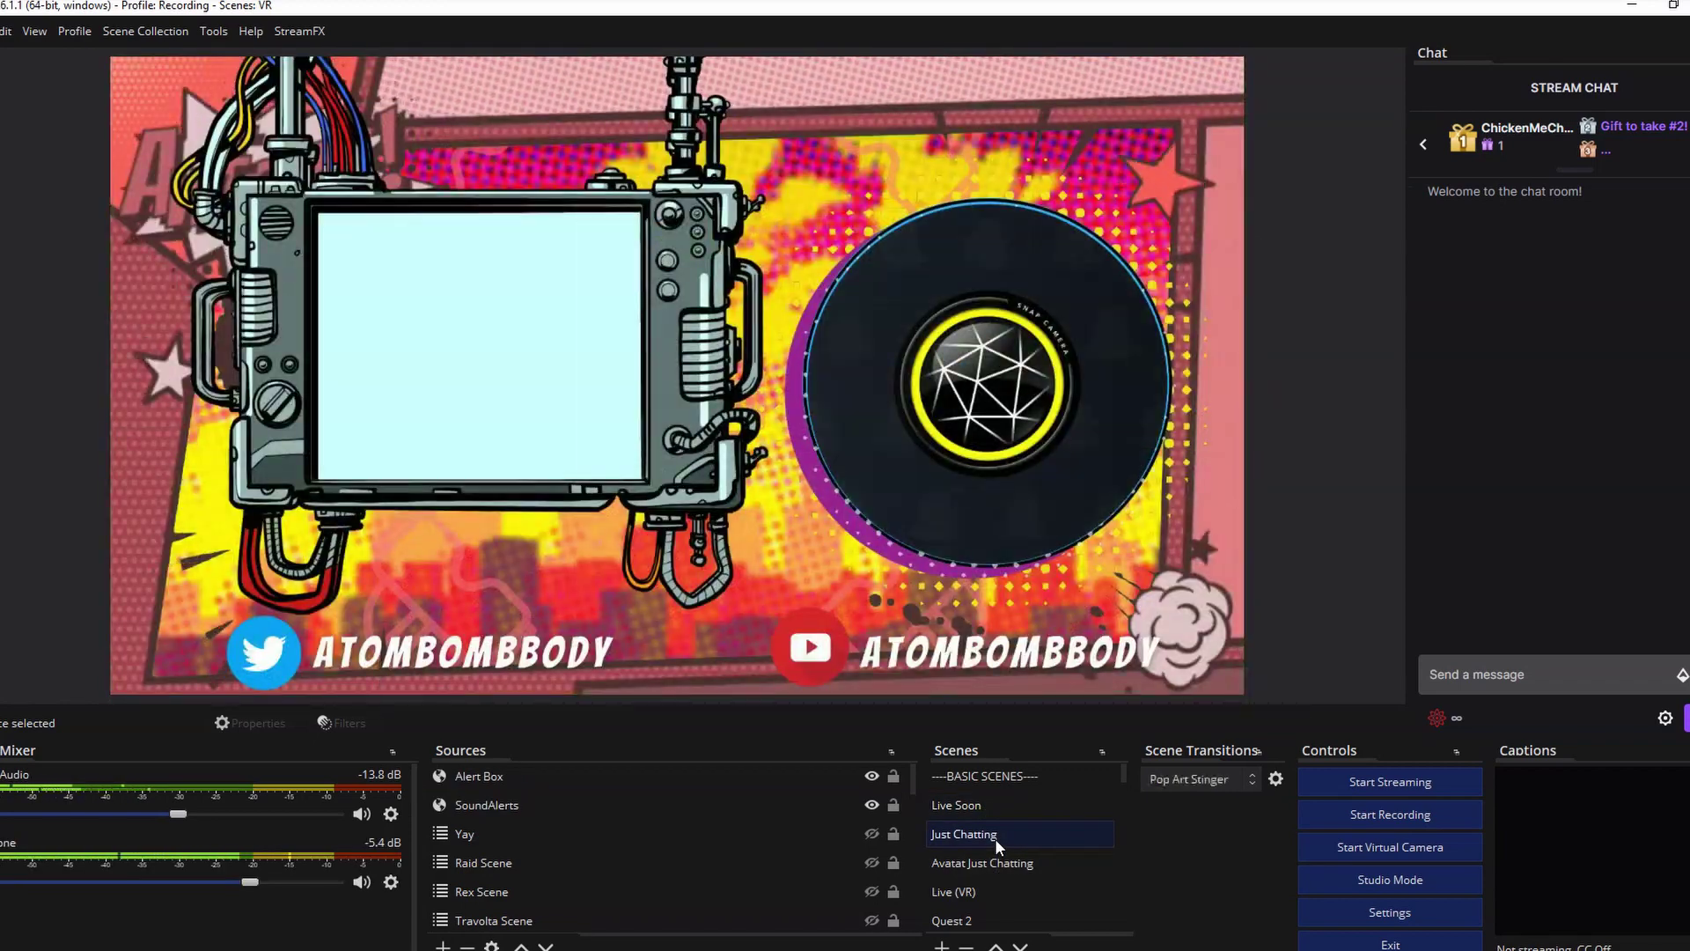
pyautogui.scroll(-1, 990, 849)
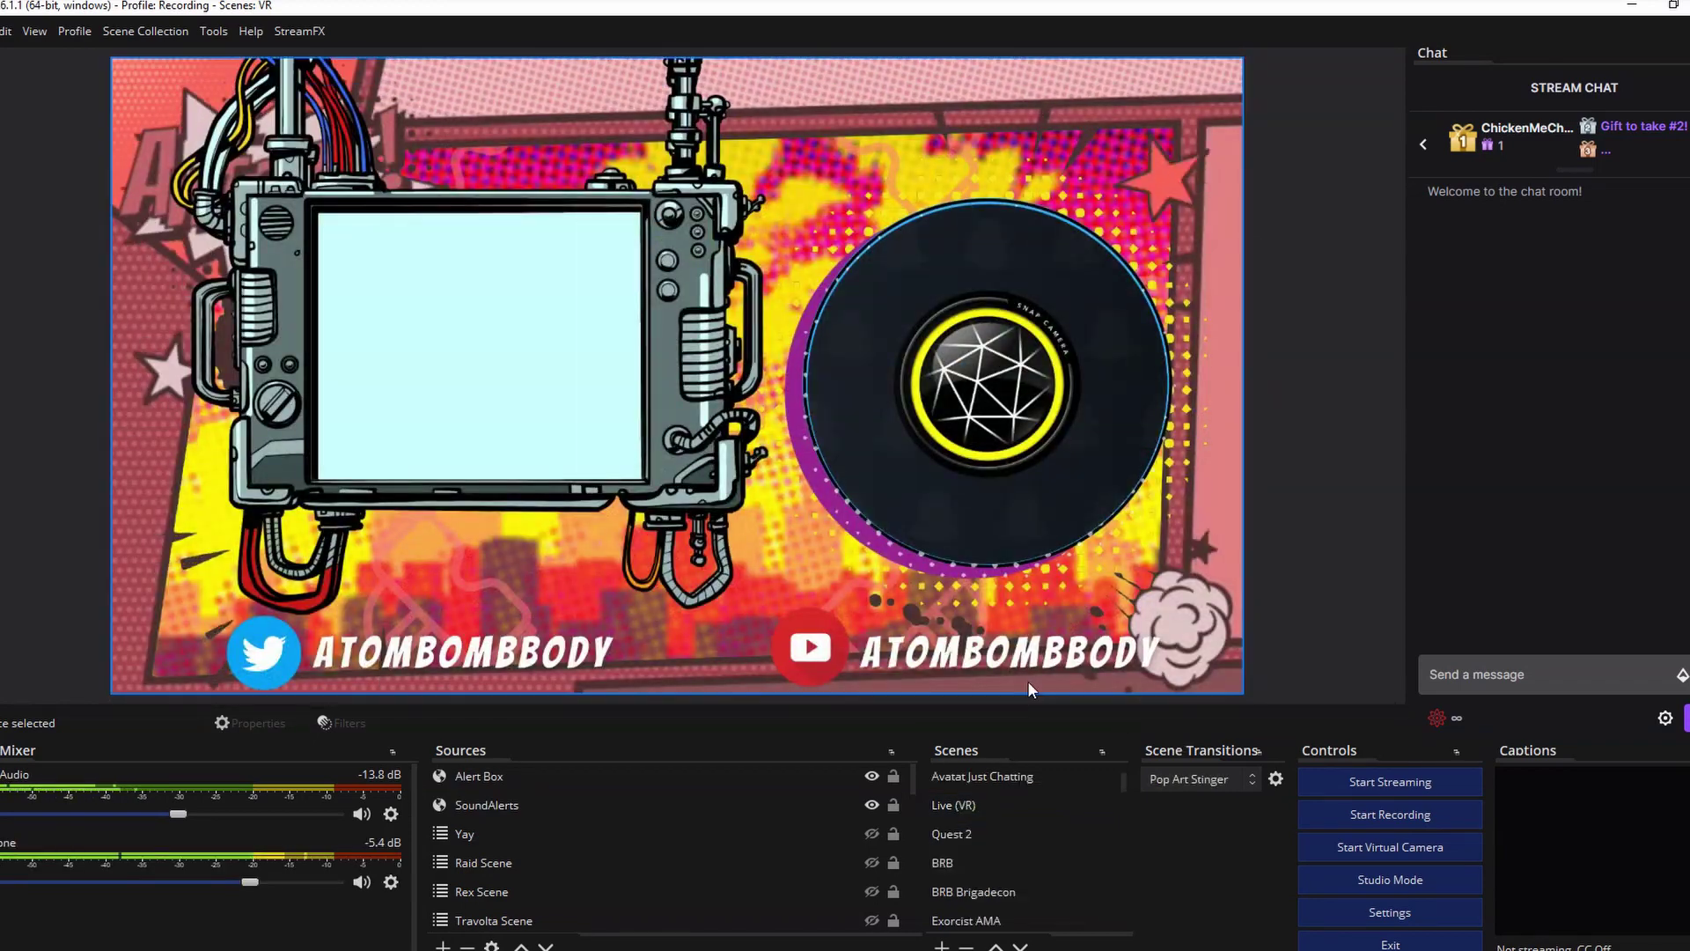
pyautogui.click(975, 861)
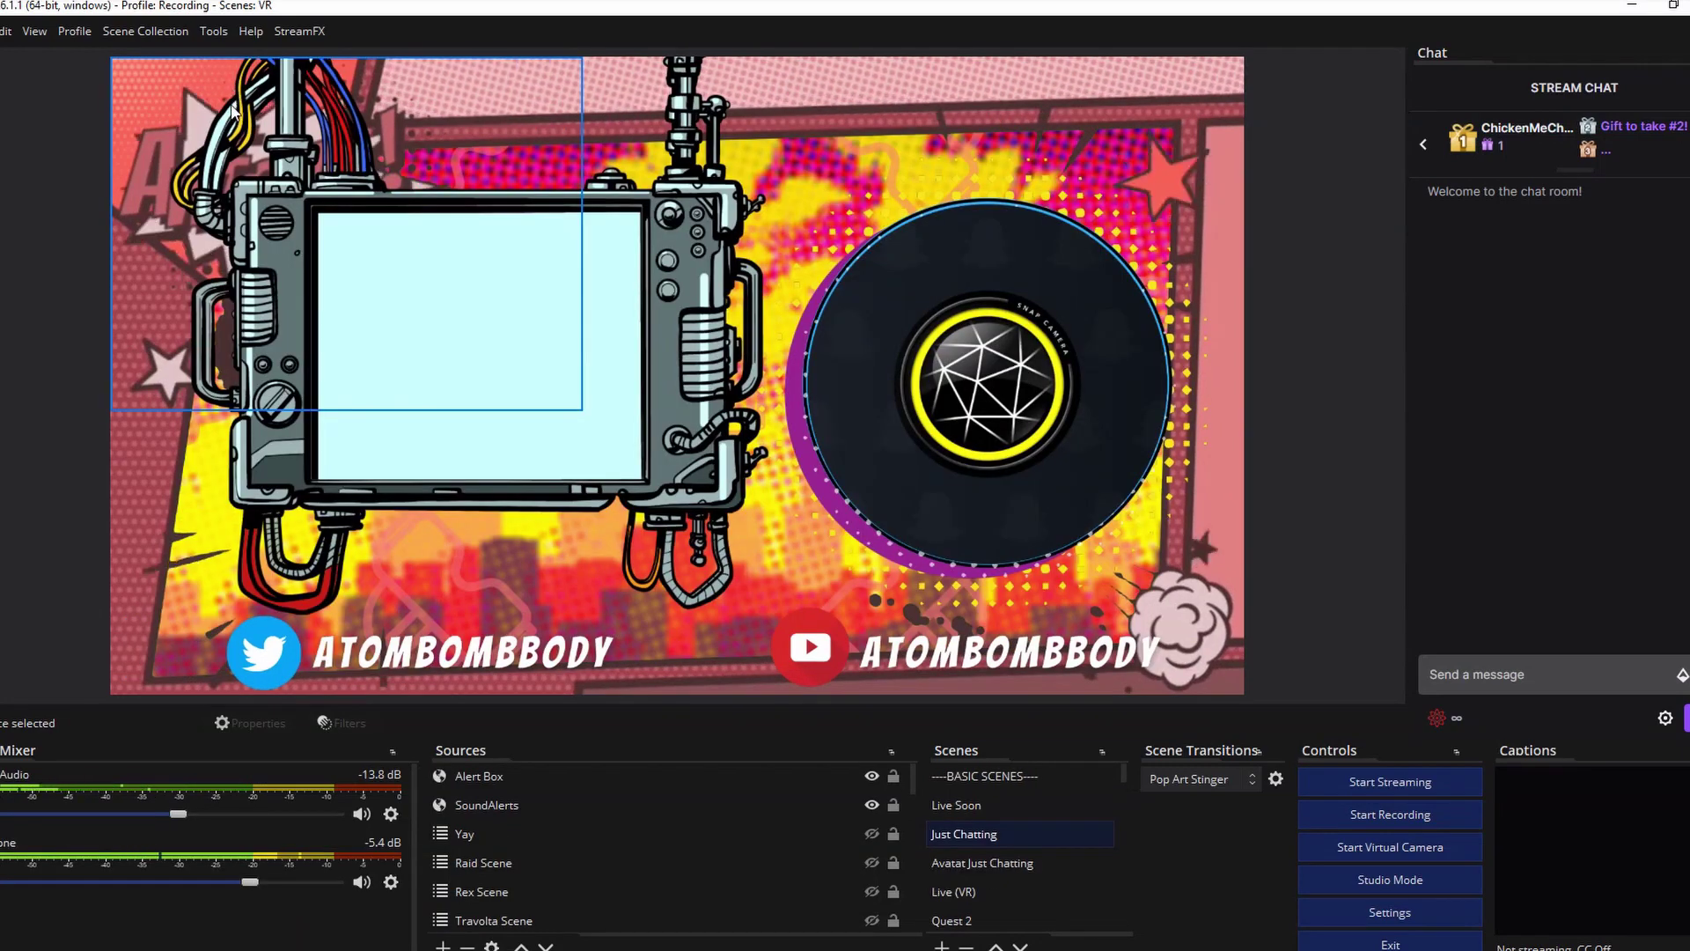
# Open the Transition Override Matrix and show transition types for Live (VR) to Just Chatting.
pyautogui.click(213, 31)
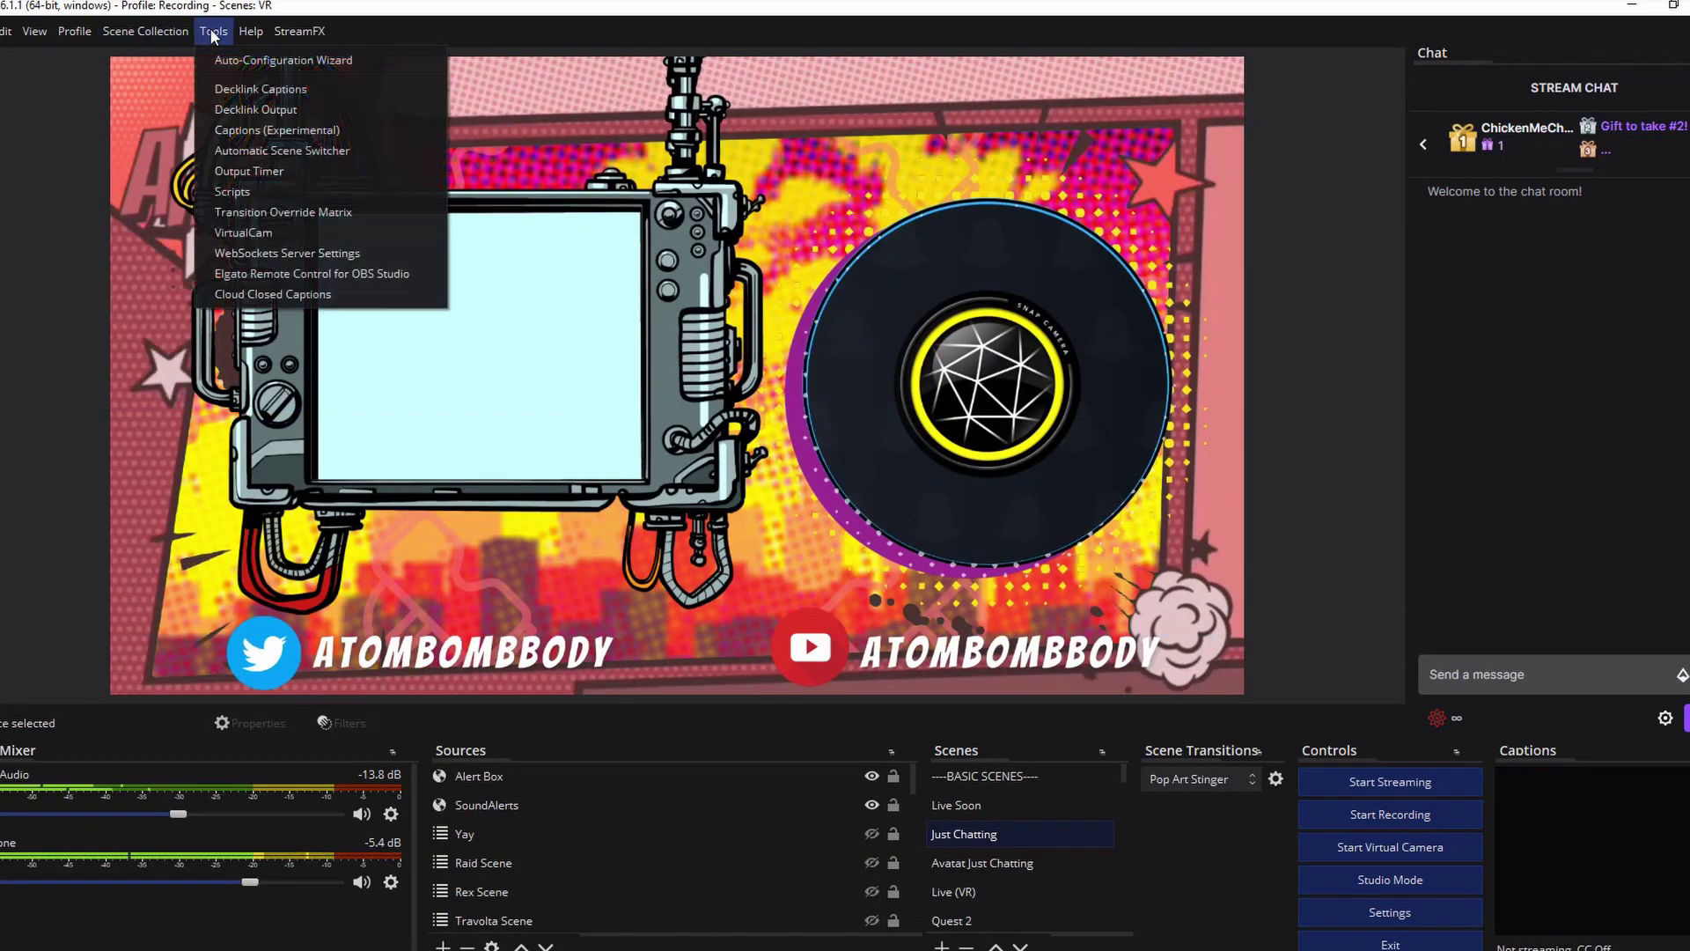
pyautogui.click(301, 214)
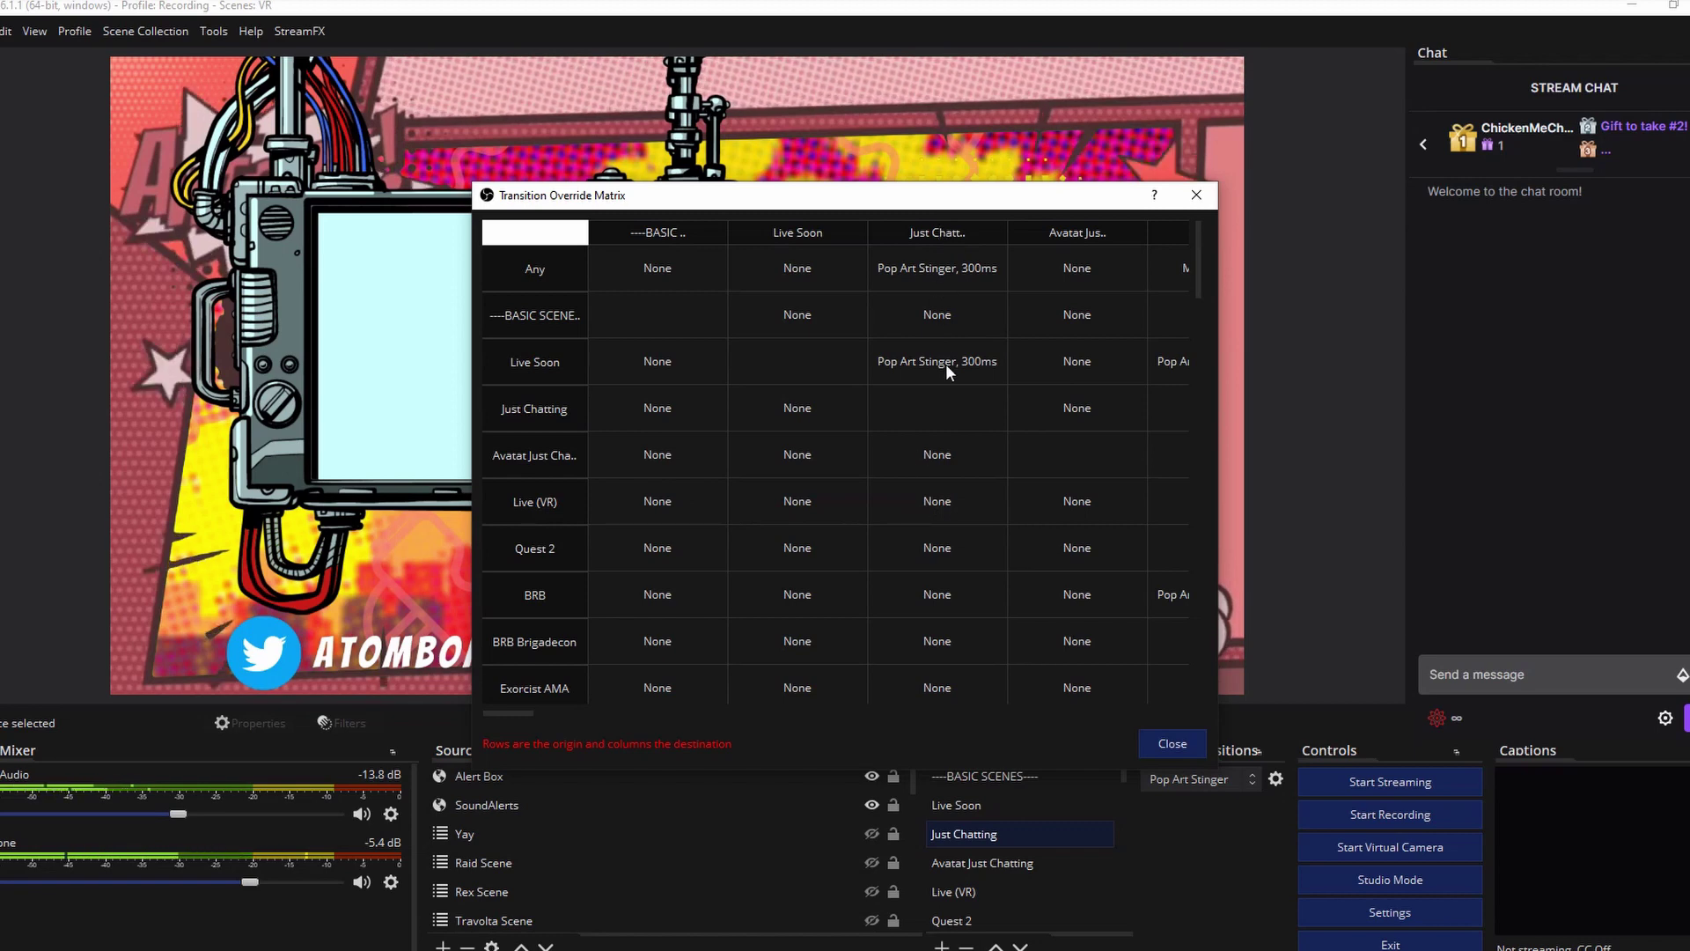
pyautogui.click(938, 498)
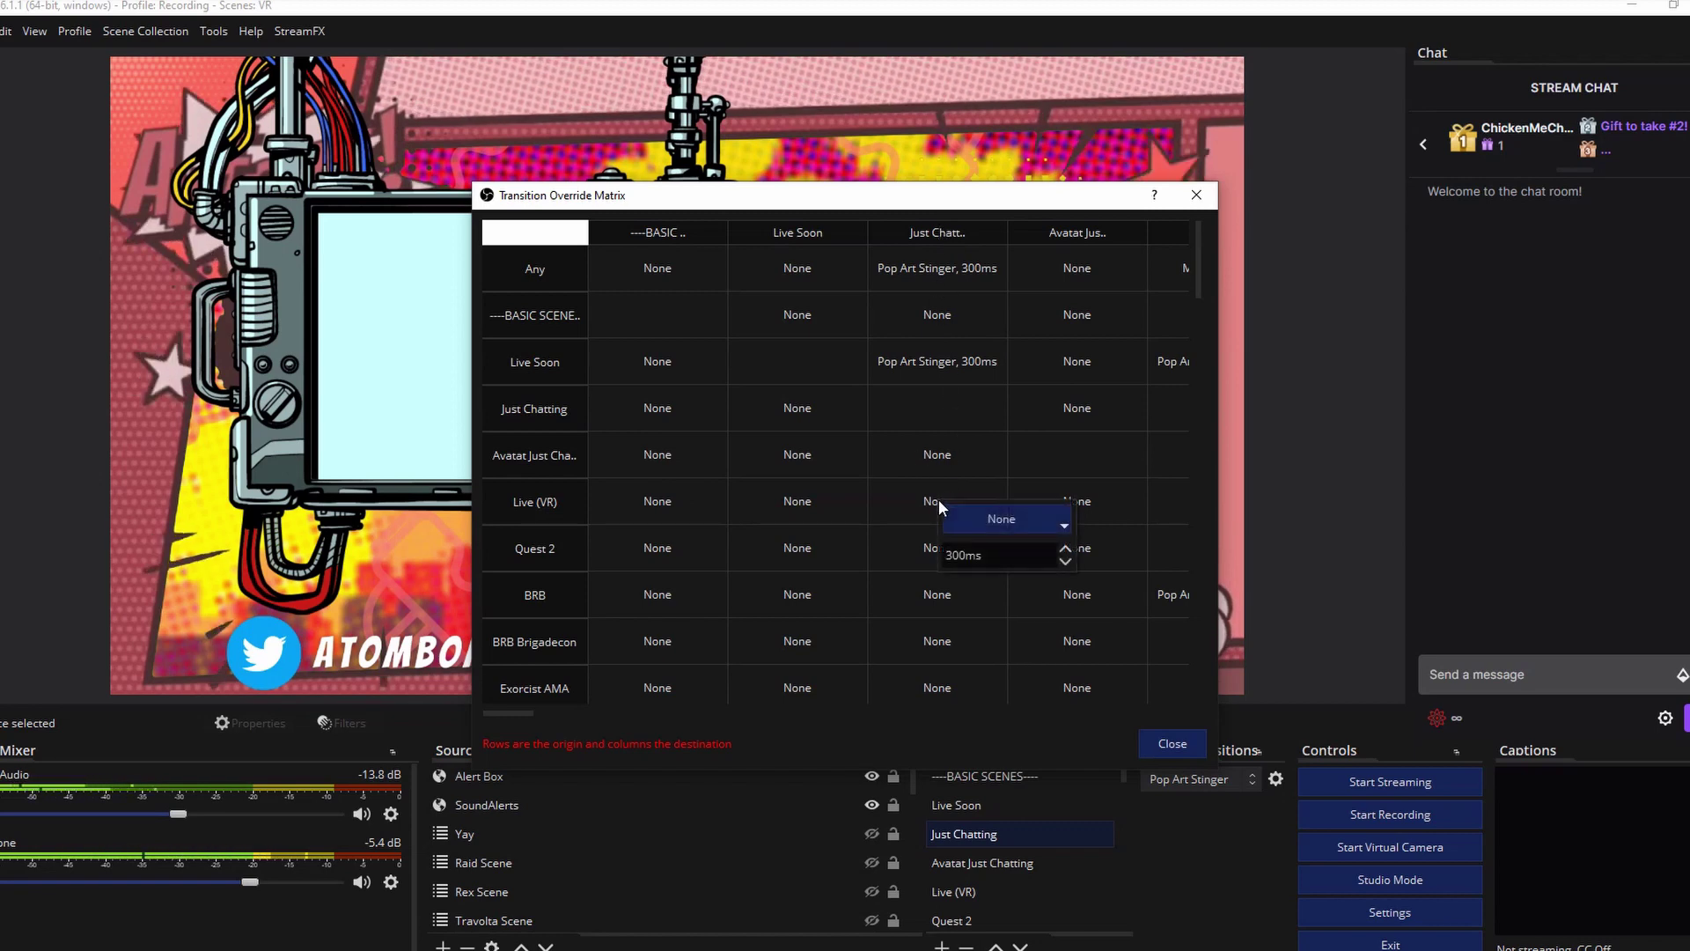
pyautogui.click(970, 517)
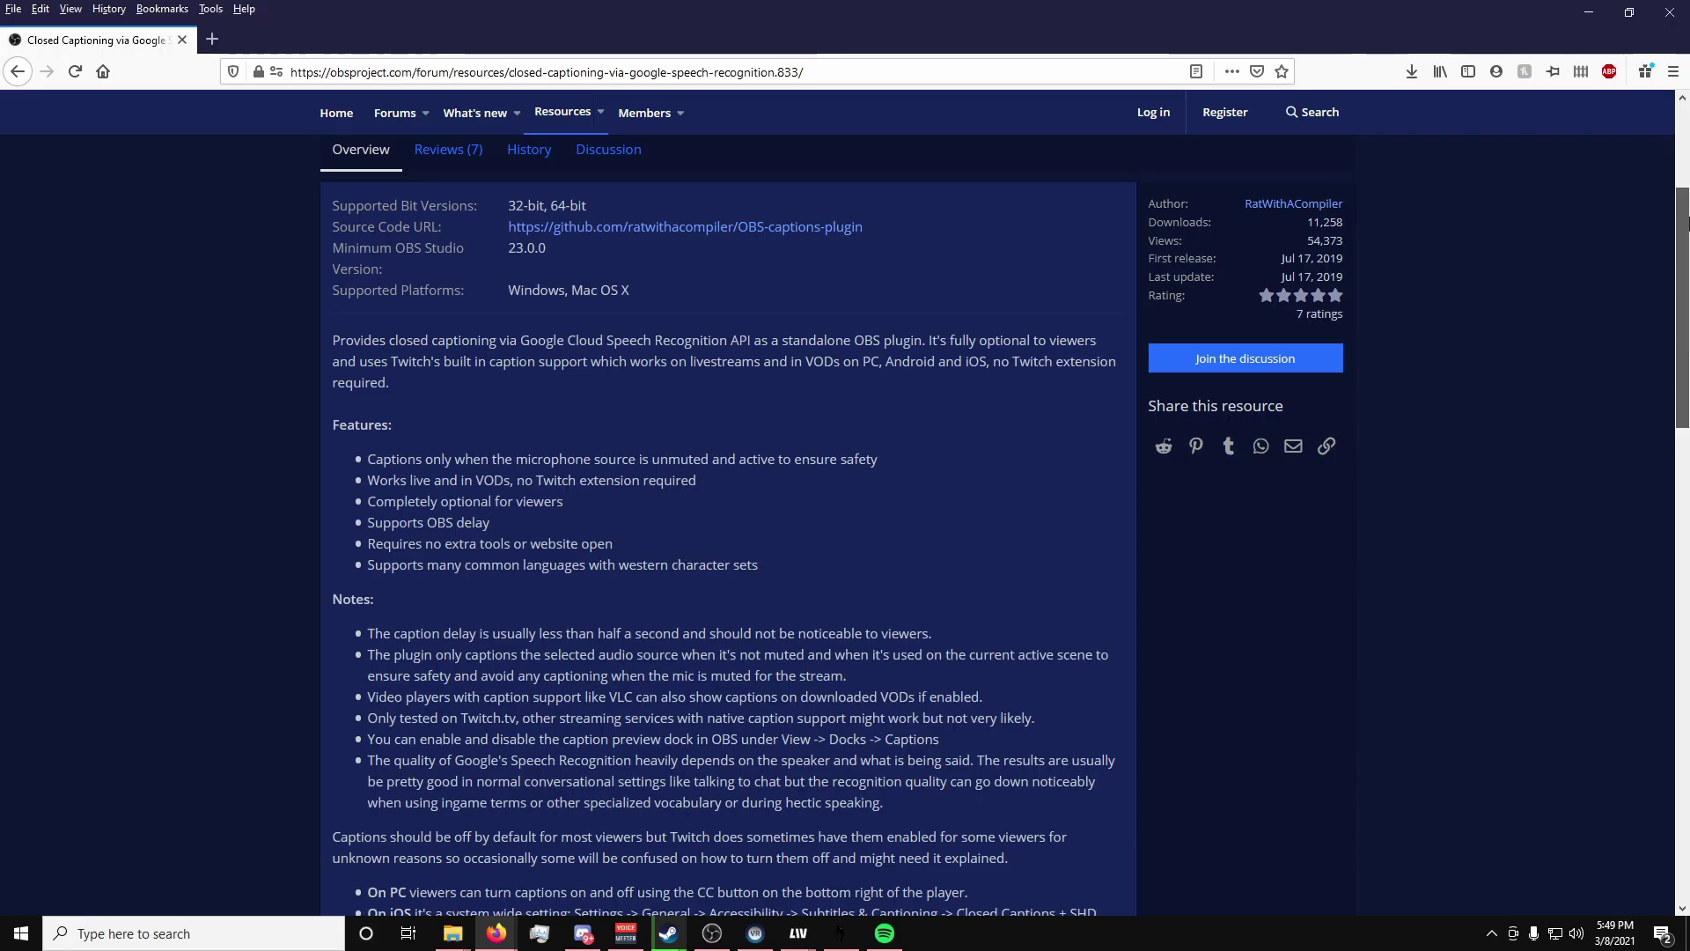
# Scroll up to the Closed Captioning via Google Speech Recognition page's header and overview.
pyautogui.scroll(2, 1687, 223)
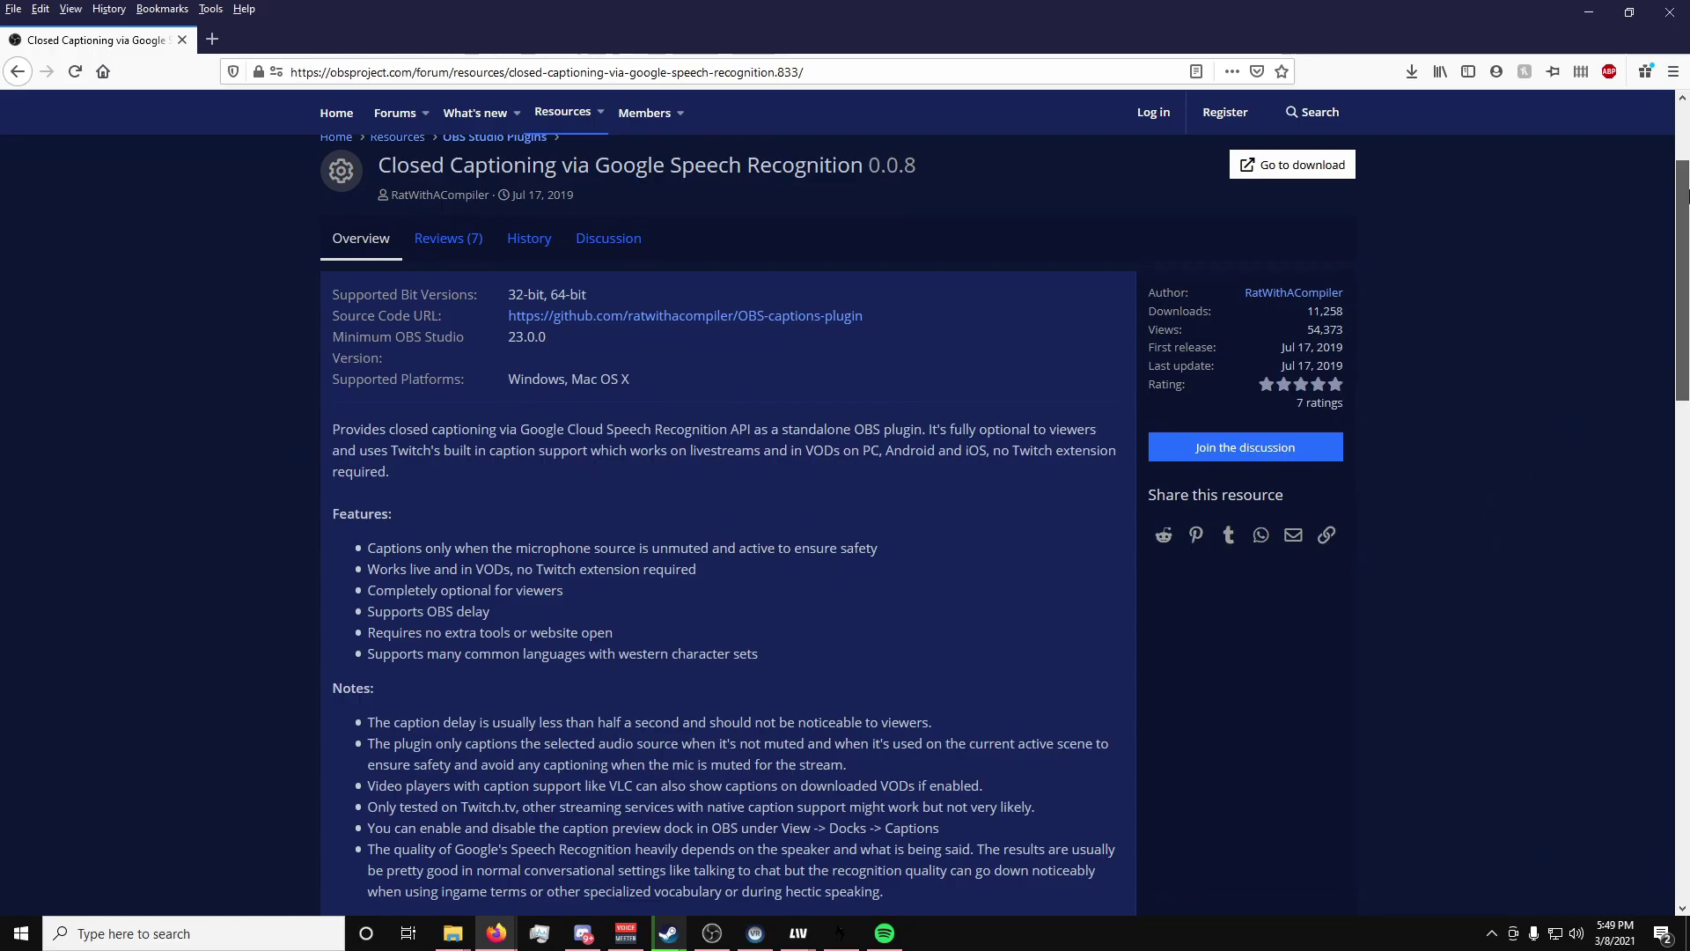
pyautogui.moveTo(1688, 195); pyautogui.dragTo(1687, 201)
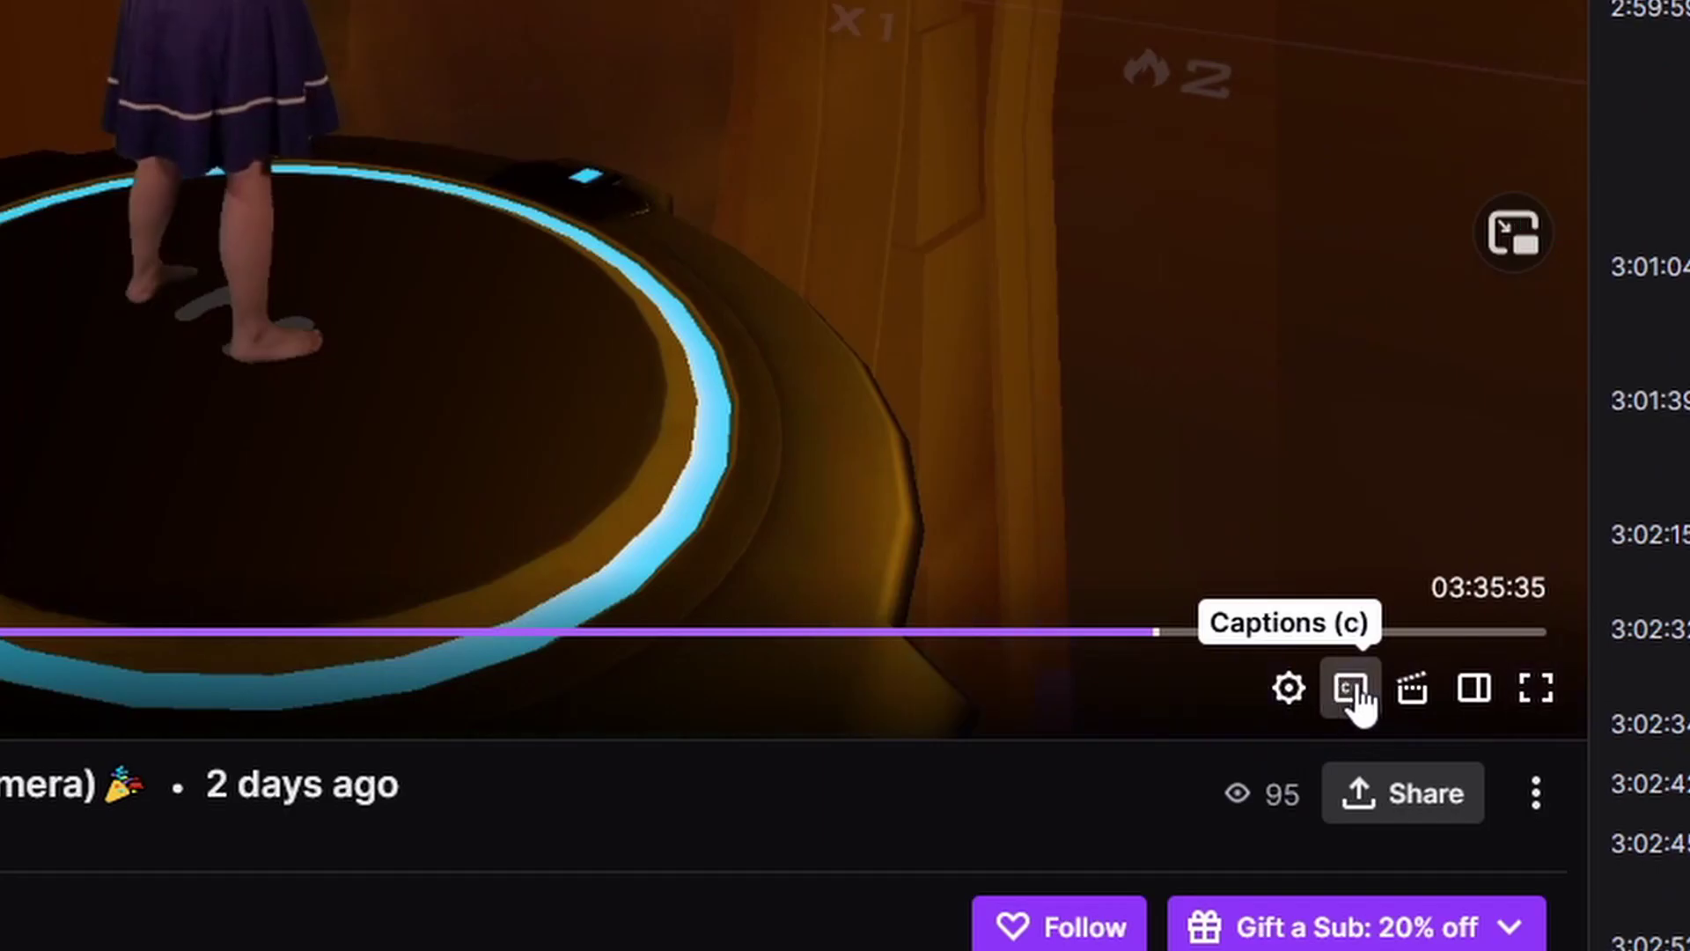
# Turn on captions for the 'Mixed Reality Dance Night!' Twitch replay.
pyautogui.click(1353, 691)
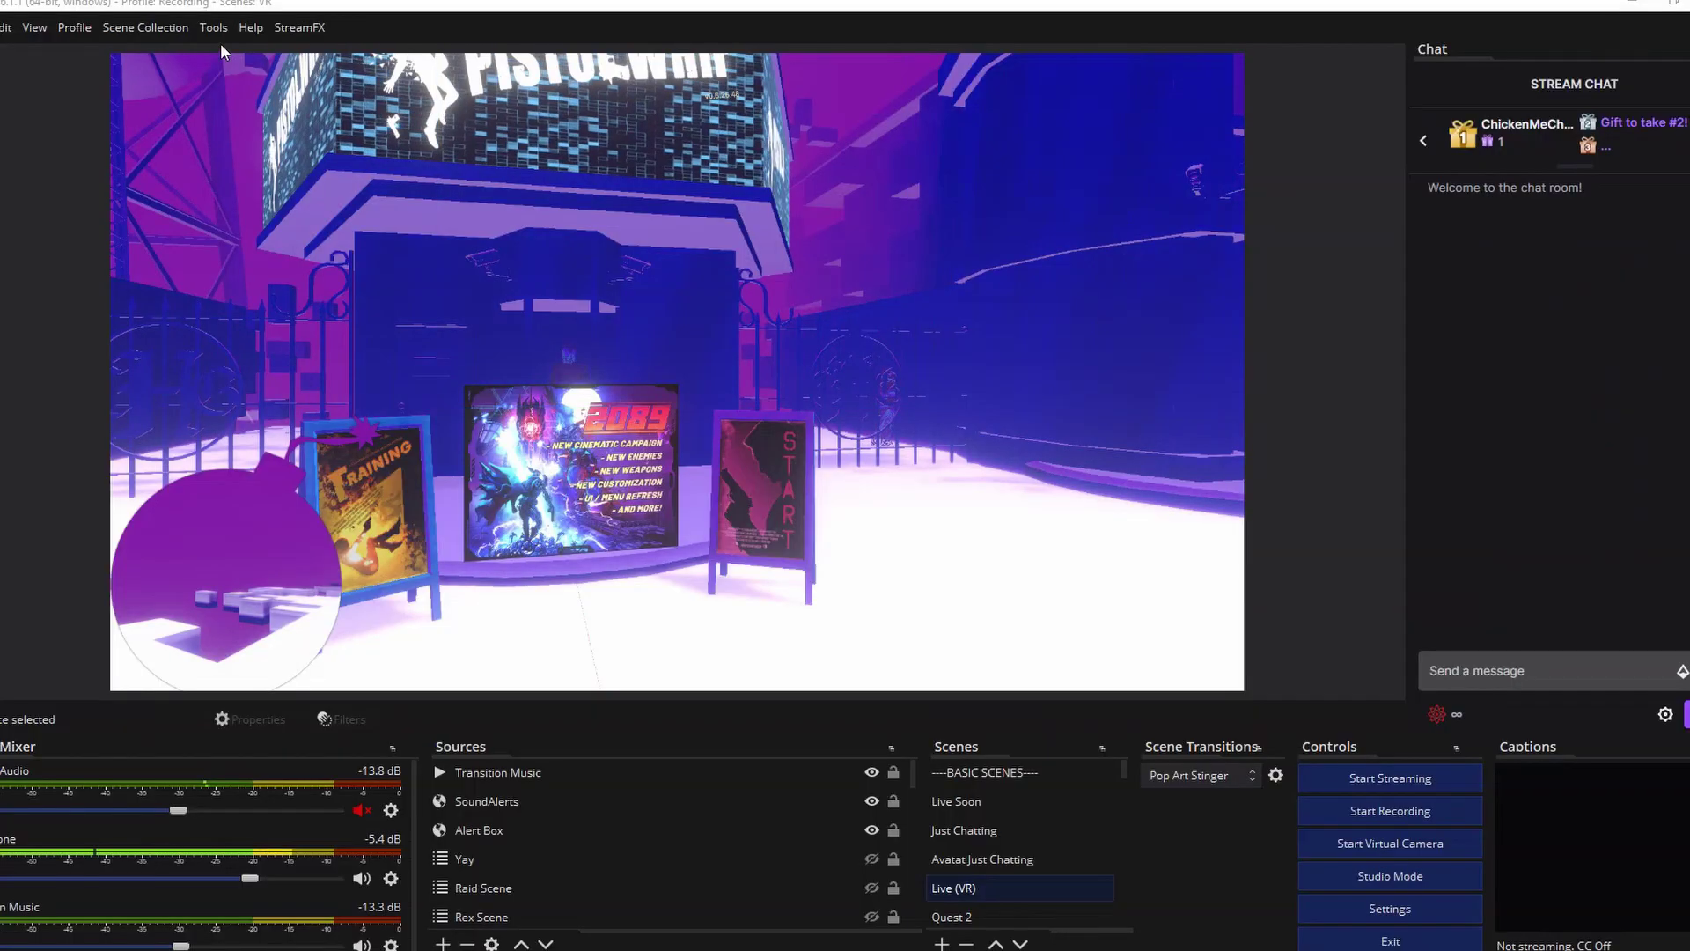
pyautogui.click(213, 27)
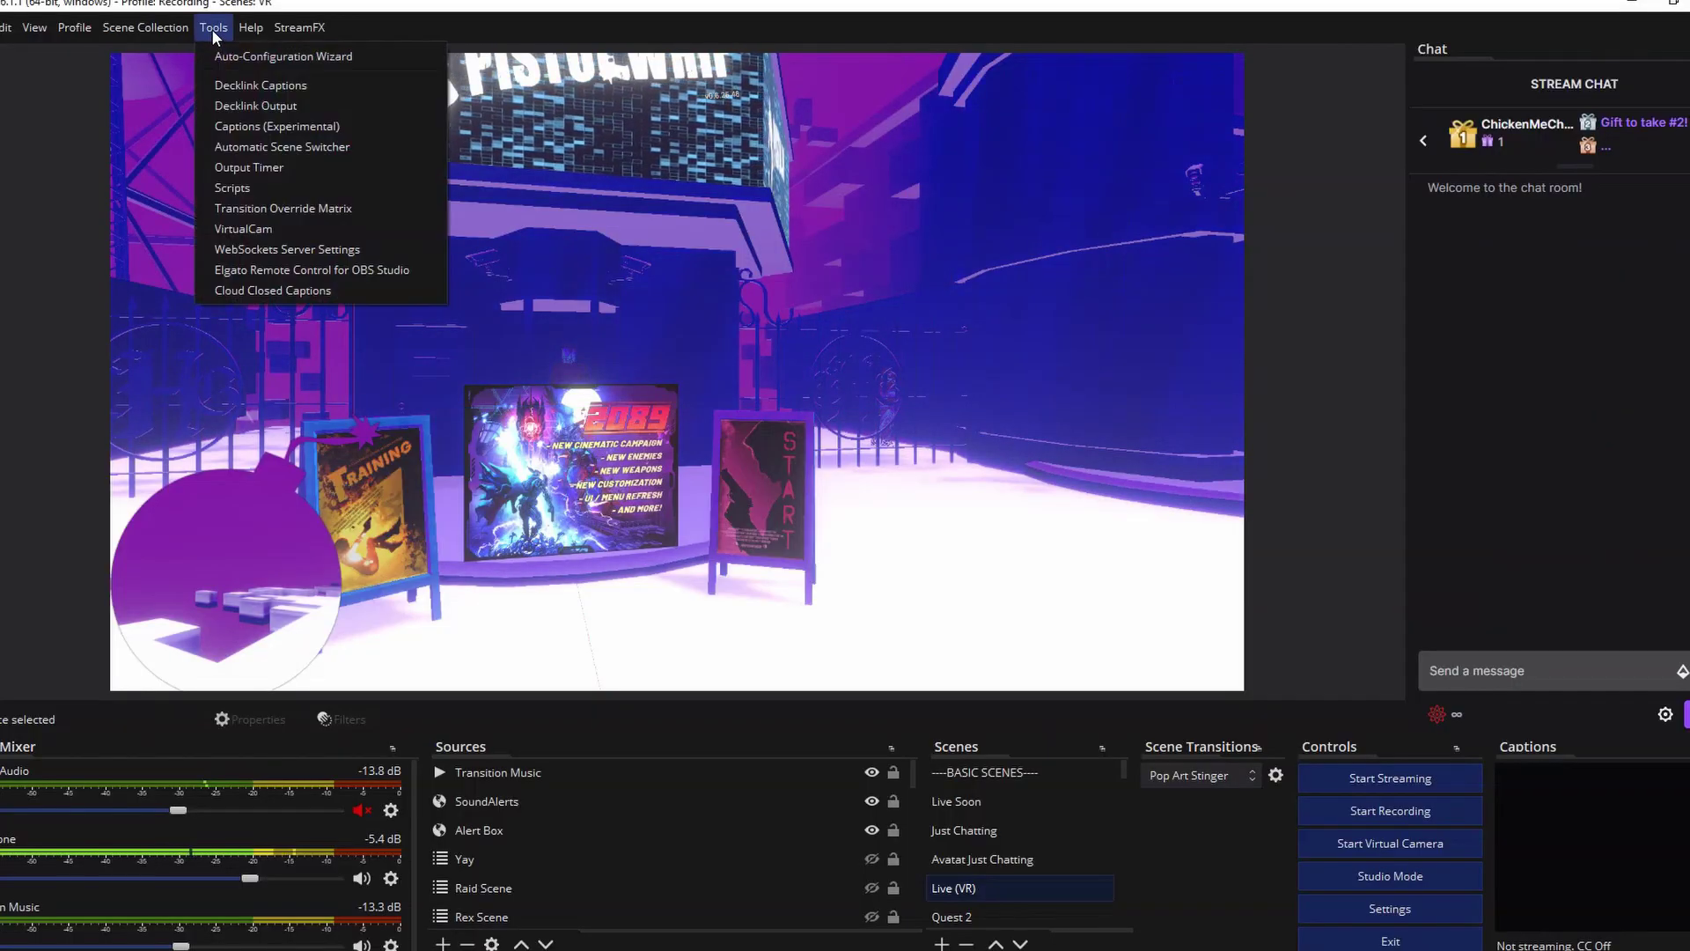
# Enable cloud closed captioning in Caption Settings with Microphone as the caption source.
pyautogui.click(291, 291)
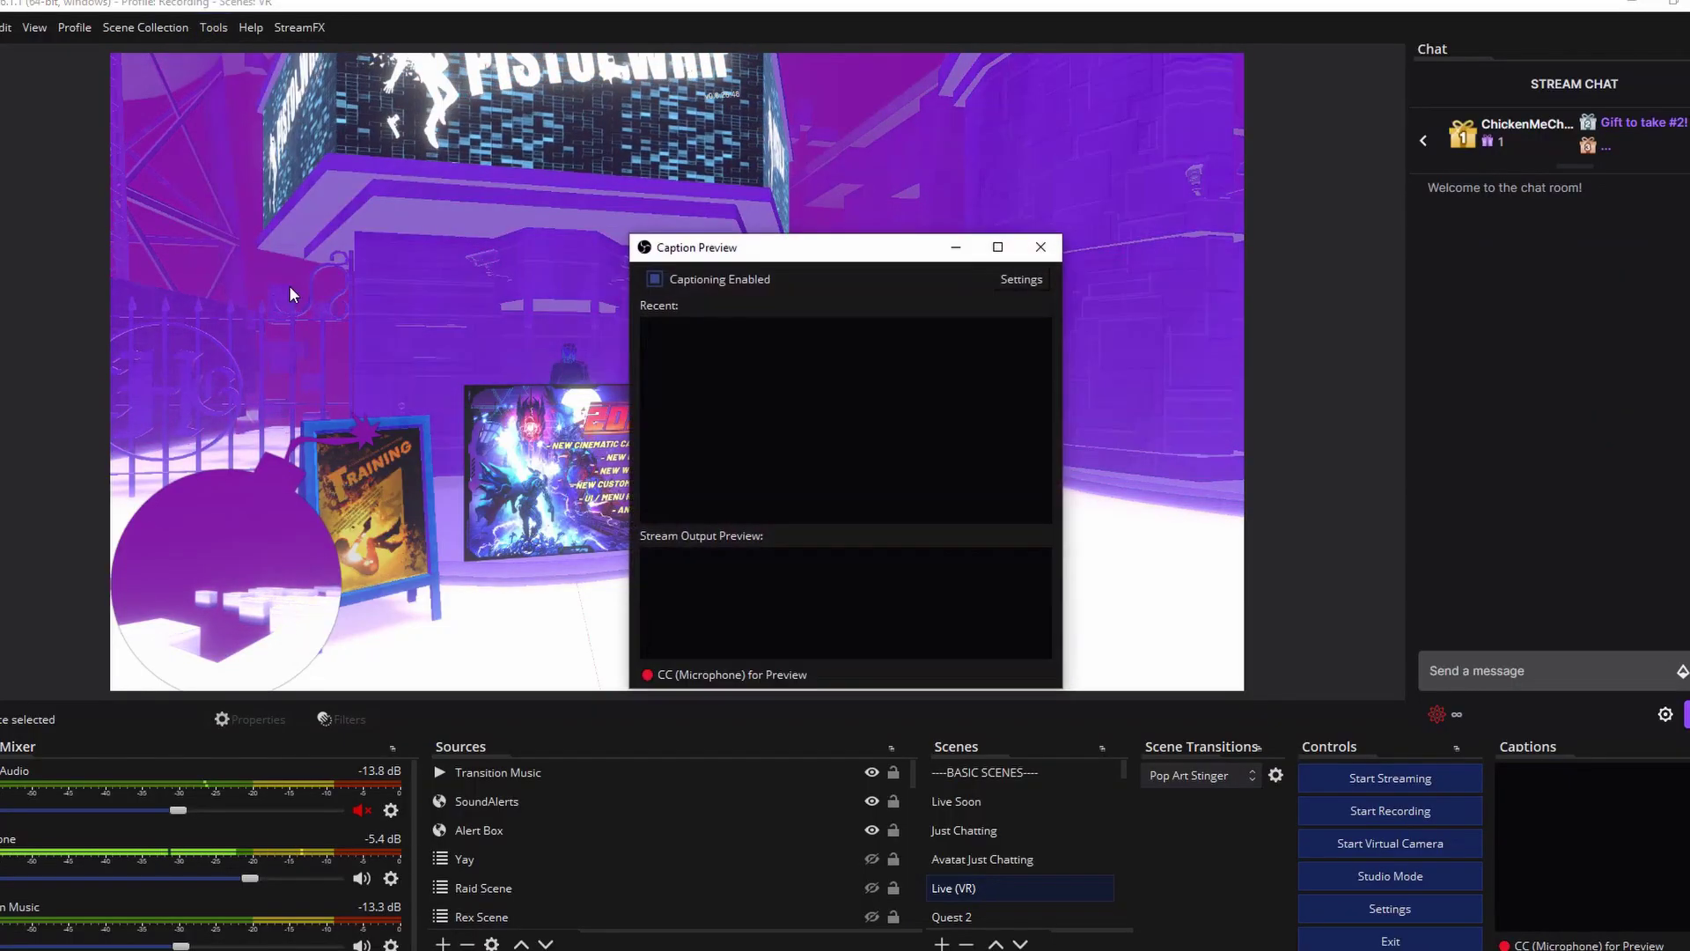
pyautogui.click(1039, 281)
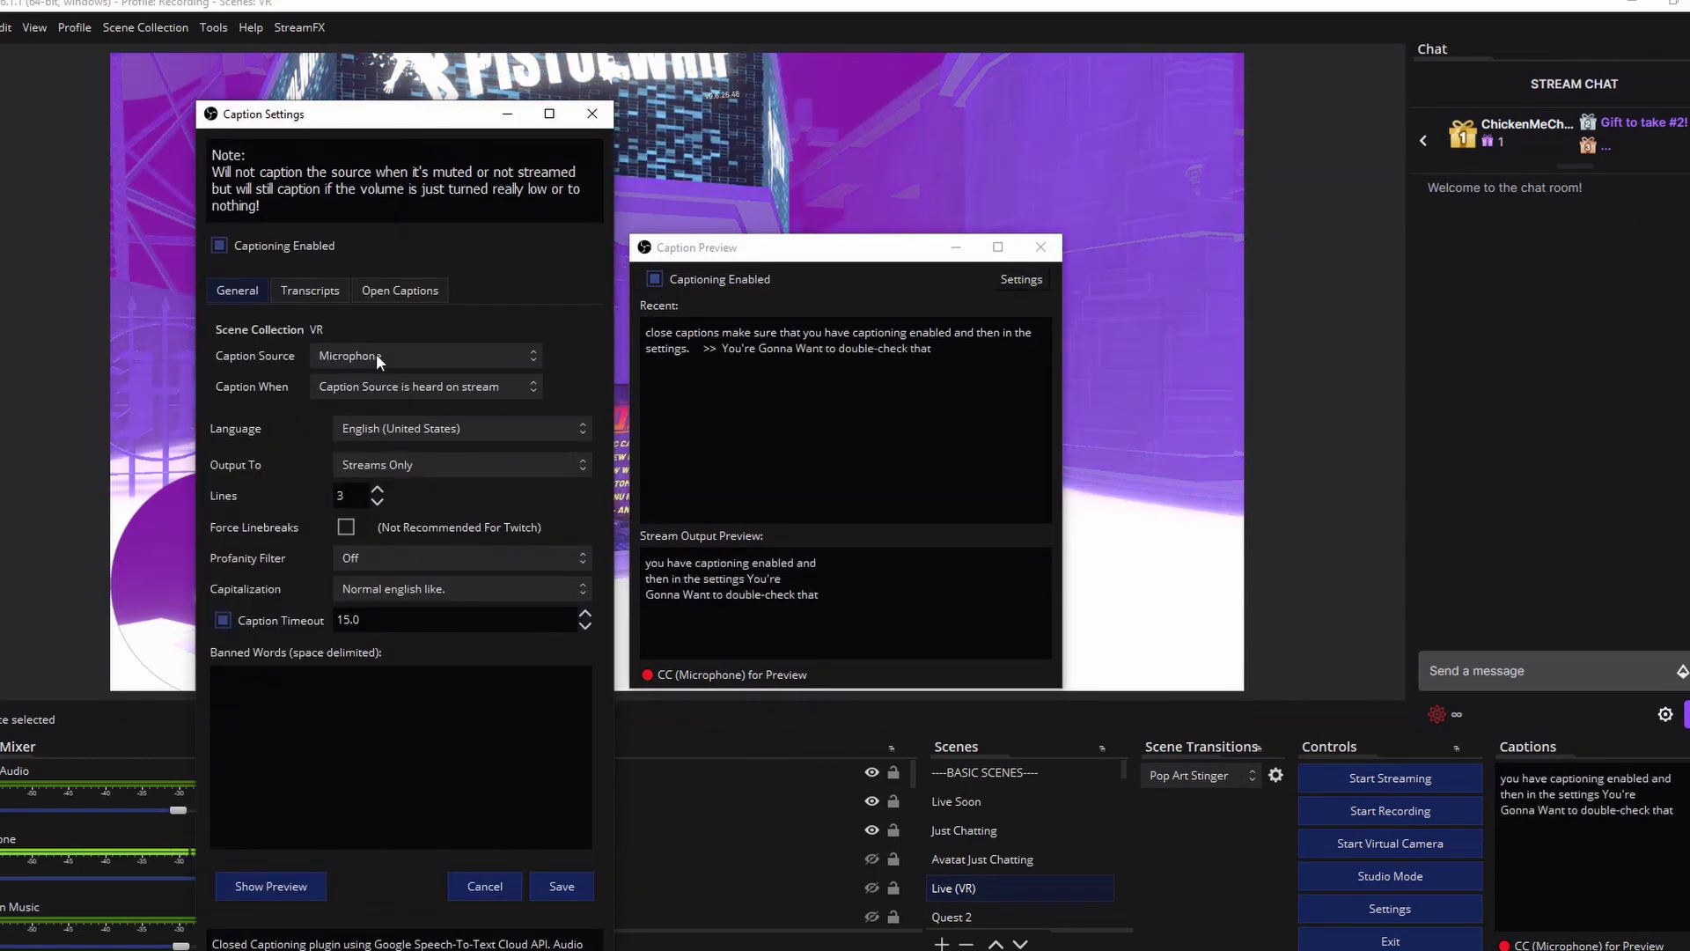
pyautogui.click(534, 355)
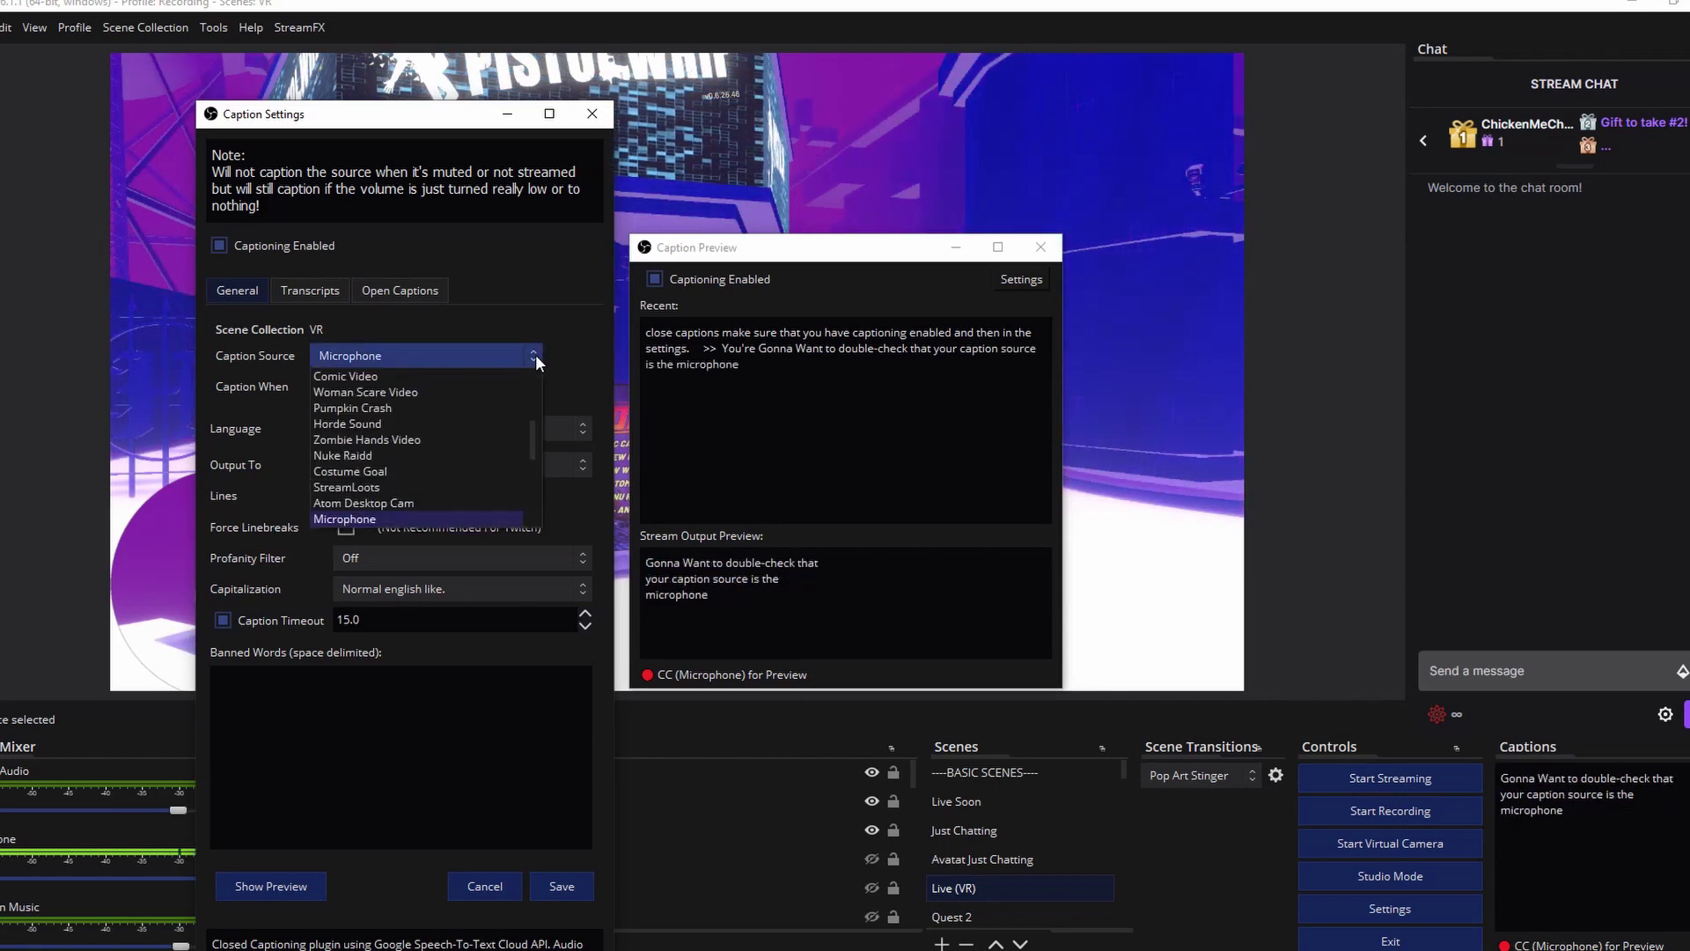
pyautogui.click(535, 354)
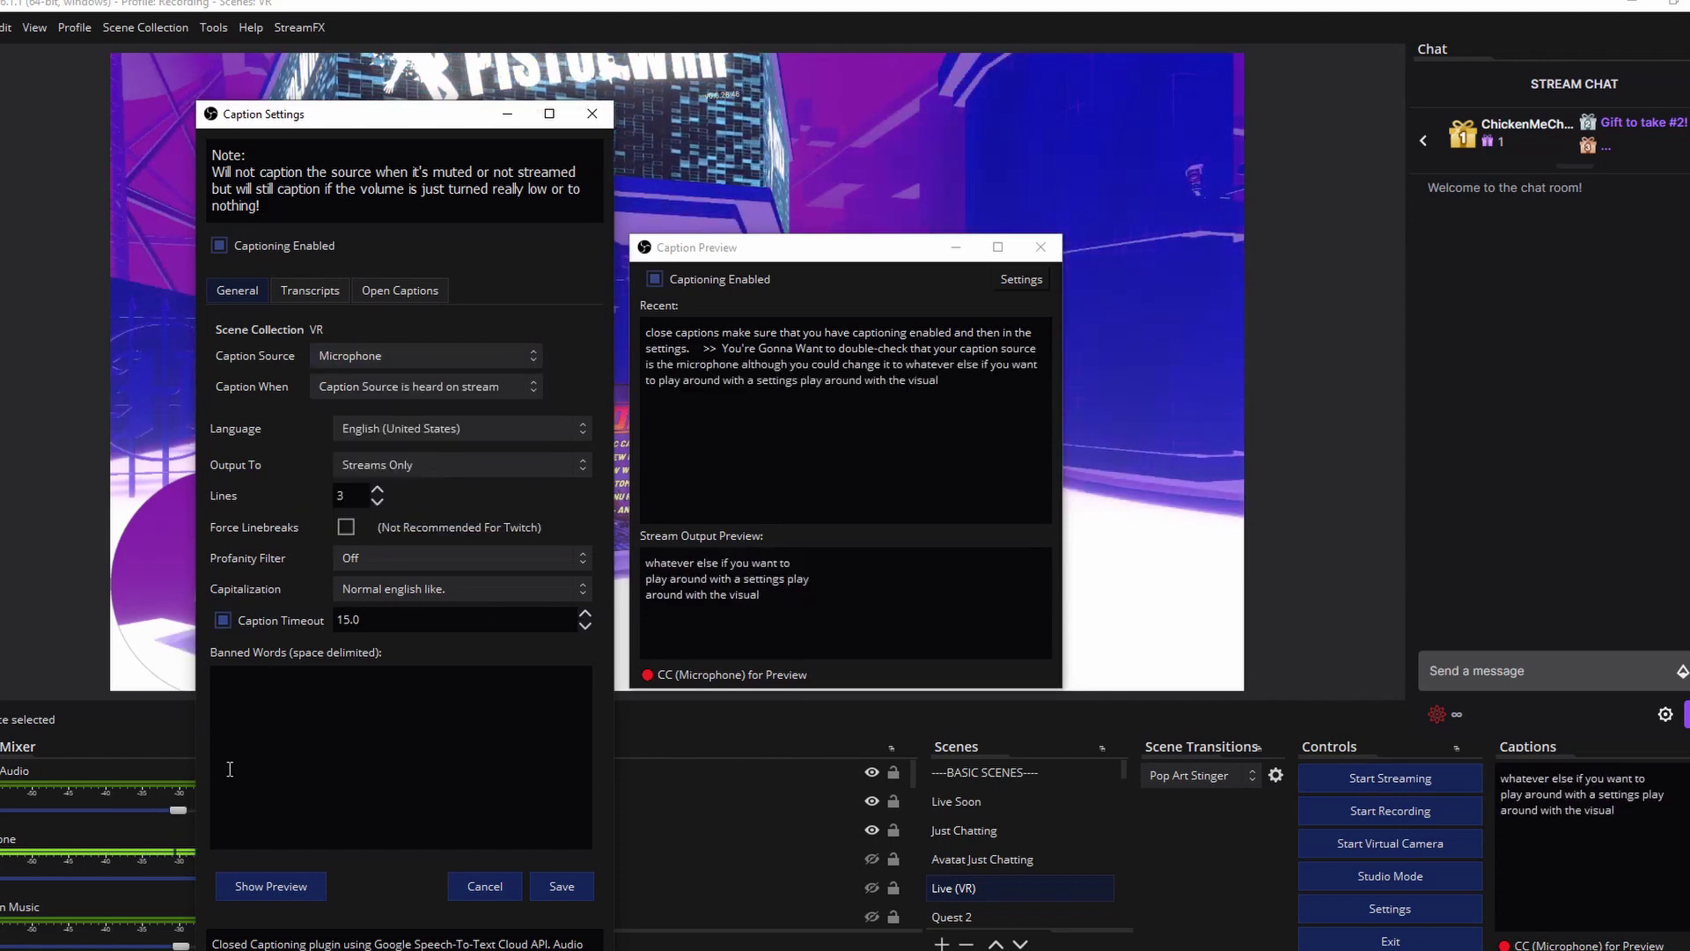
pyautogui.click(1103, 415)
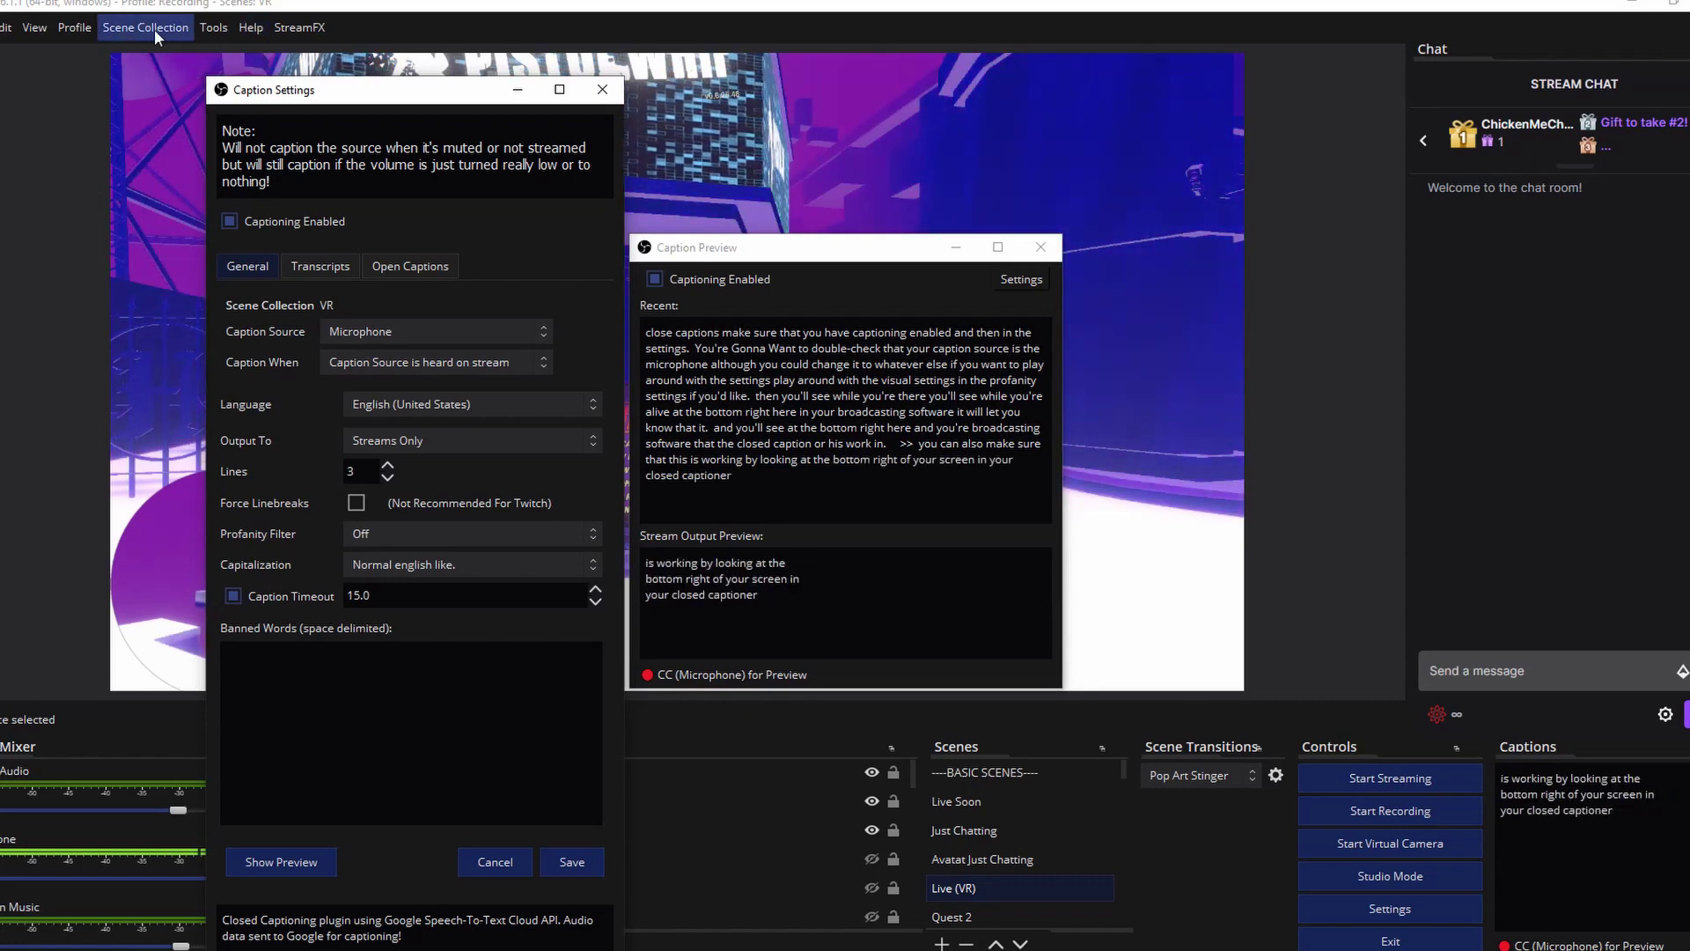
pyautogui.click(35, 28)
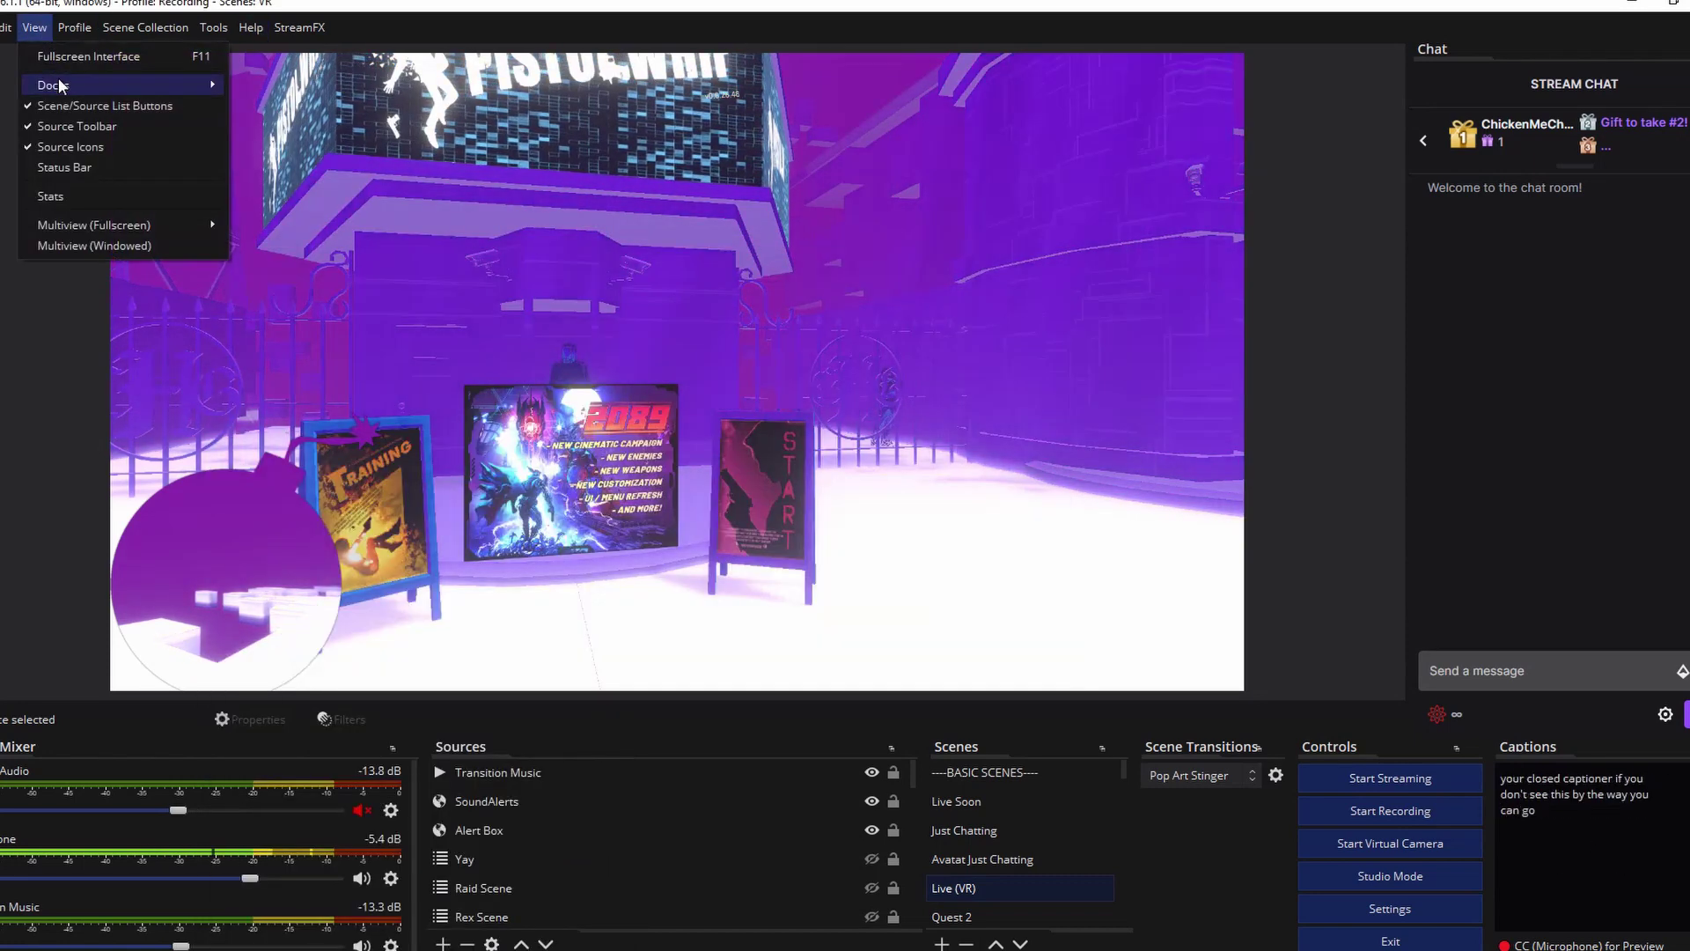
# Show the Docks list with the Captions panel checked.
pyautogui.moveTo(60, 86)
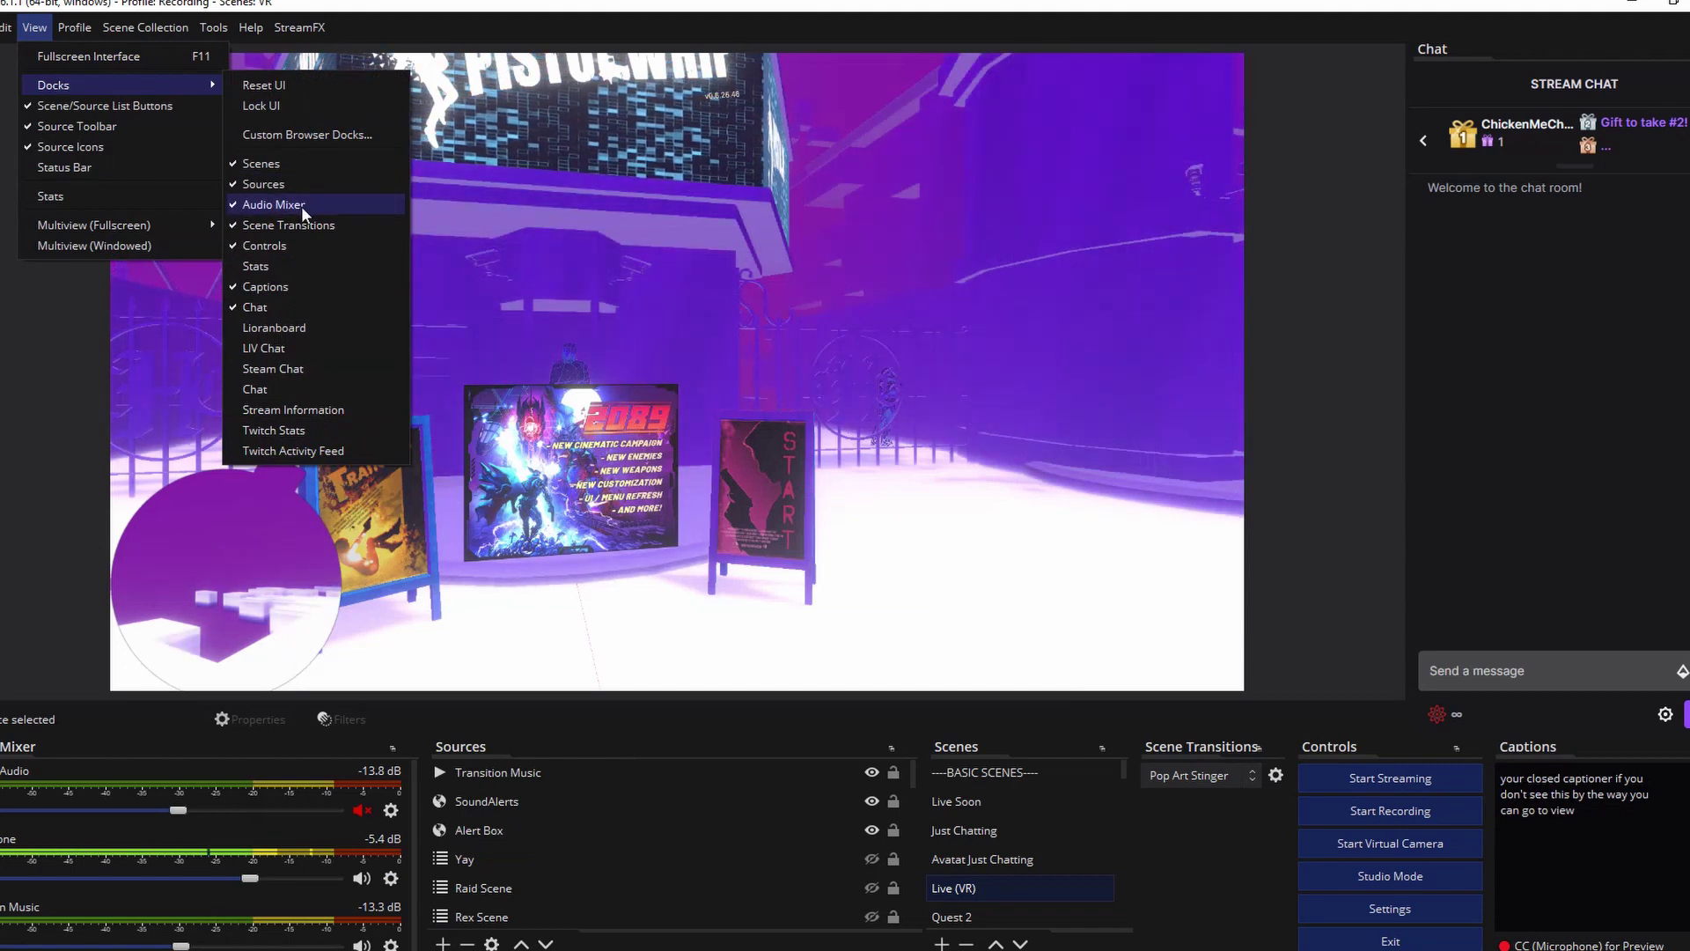